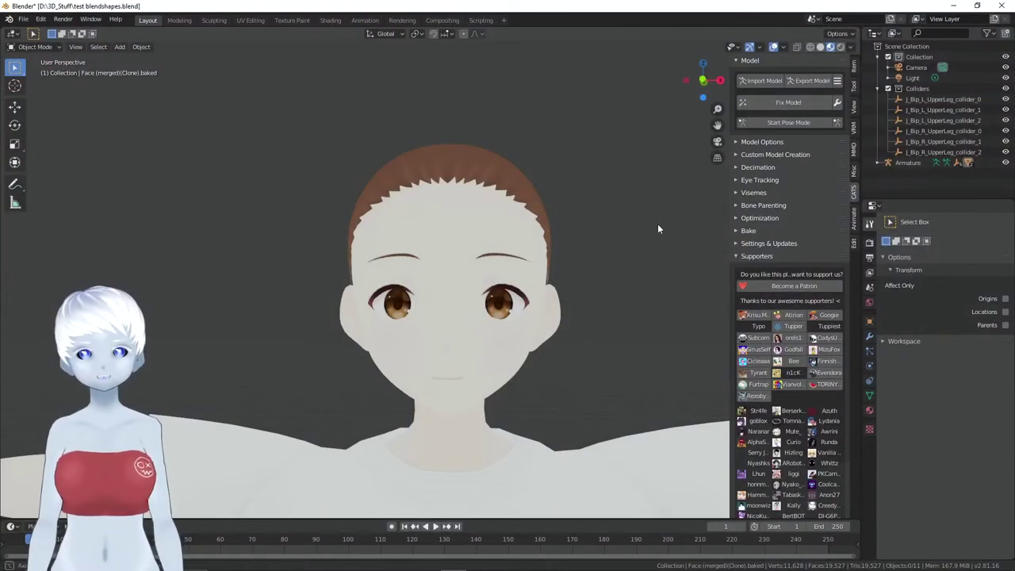
Orbit the viewport slightly to see the anime head from the side
mouse_move(658, 224)
middle_mouse_down()
mouse_move(673, 225)
mouse_move(626, 222)
mouse_move(697, 227)
mouse_move(600, 219)
mouse_move(712, 219)
mouse_move(695, 208)
mouse_move(652, 228)
mouse_move(667, 221)
middle_mouse_up()
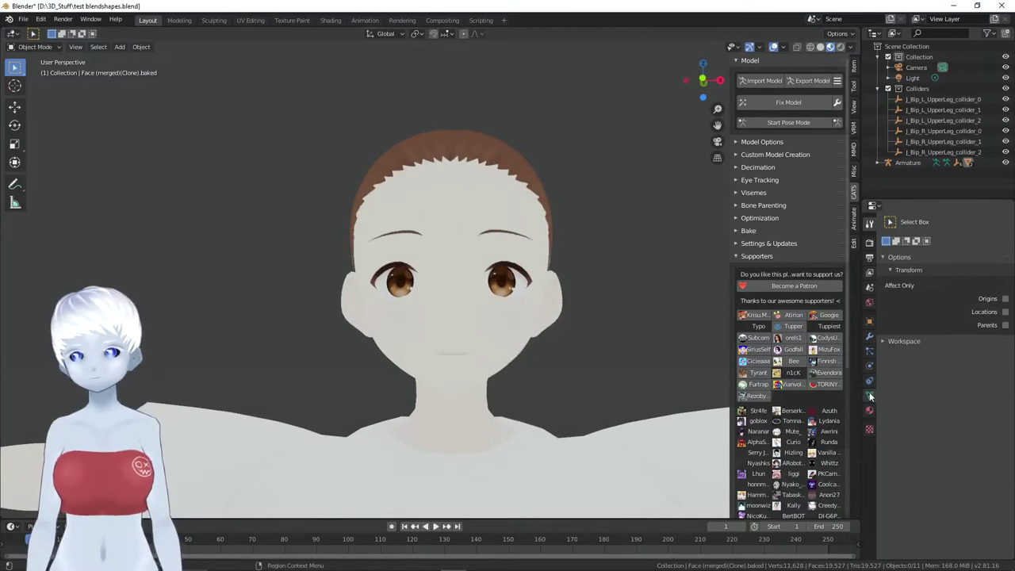
Select the avatar's face mesh and zoom in and out while orbiting around the whole character
left_click(454, 196)
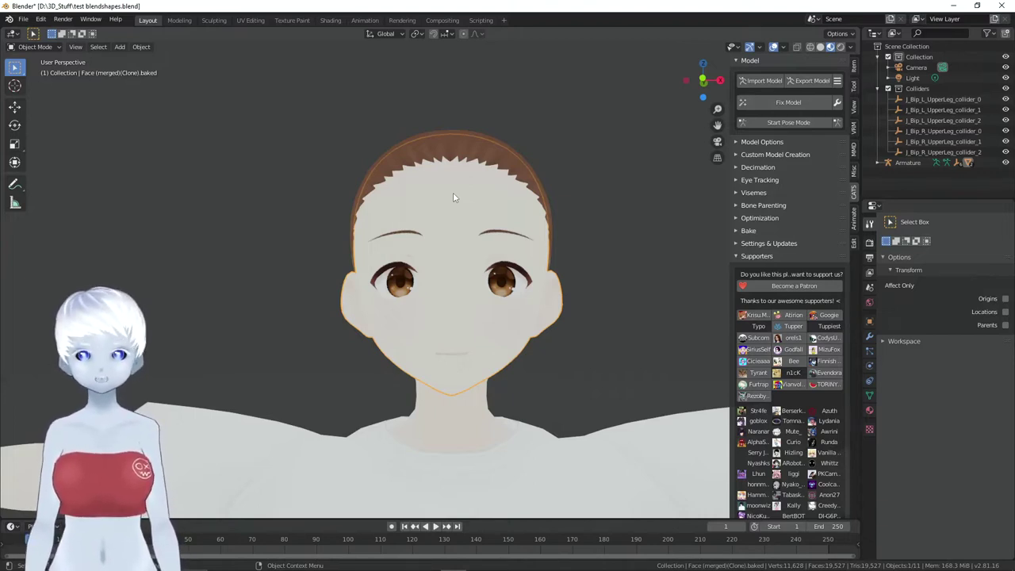
scroll(453, 198, "down", 3)
scroll(440, 238, "down", 2)
mouse_move(513, 402)
middle_mouse_down()
mouse_move(489, 358)
mouse_move(512, 336)
mouse_move(421, 307)
middle_mouse_up()
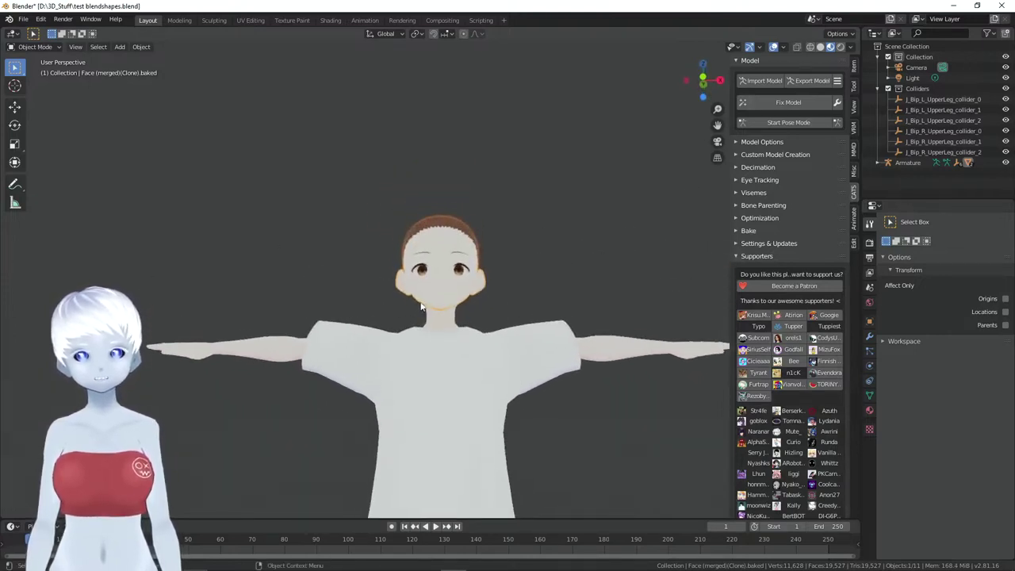
scroll(487, 224, "up", 1)
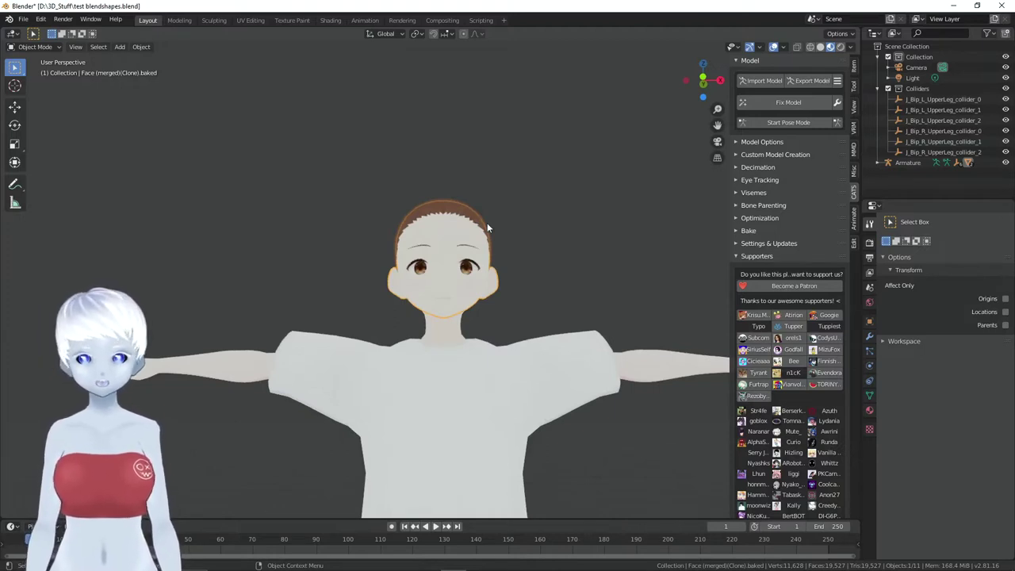
scroll(487, 223, "up", 2)
scroll(488, 223, "up", 2)
scroll(486, 223, "up", 1)
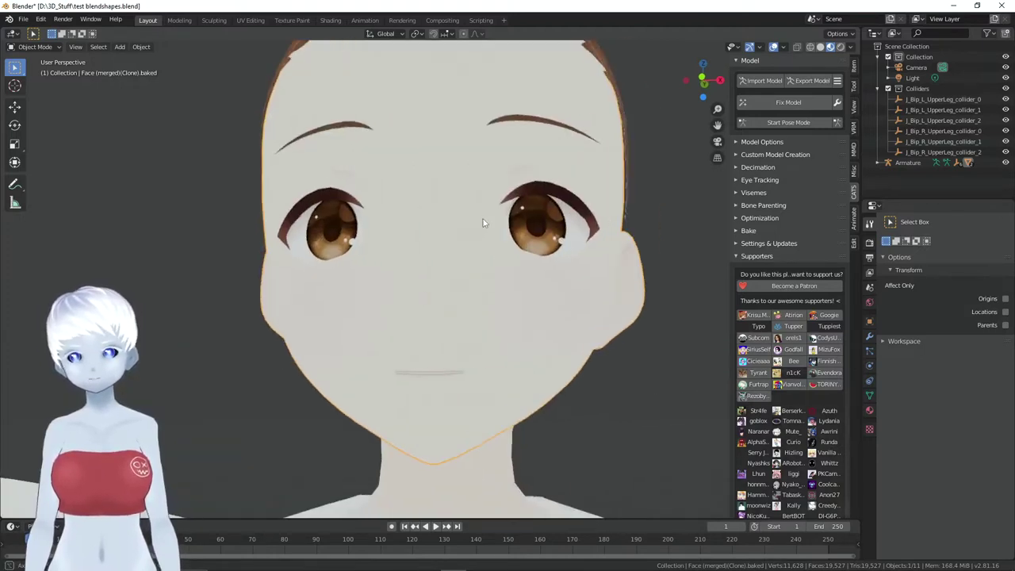
scroll(486, 223, "down", 2)
scroll(487, 224, "down", 2)
scroll(488, 224, "down", 1)
scroll(529, 233, "down", 1)
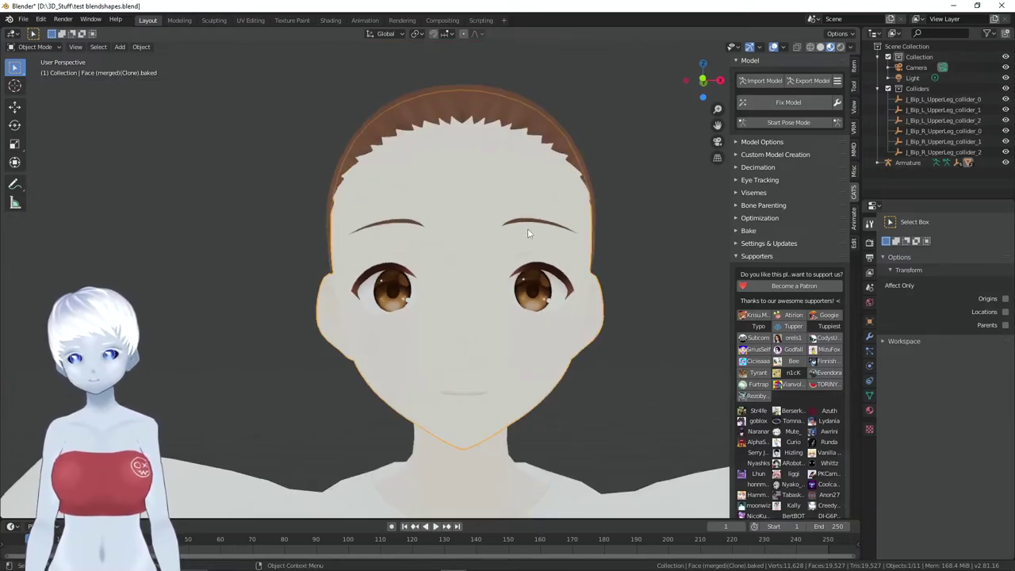
scroll(582, 319, "down", 1)
Reselect the face mesh, view the head at an angle and from the side, and end on the front
left_click(587, 319)
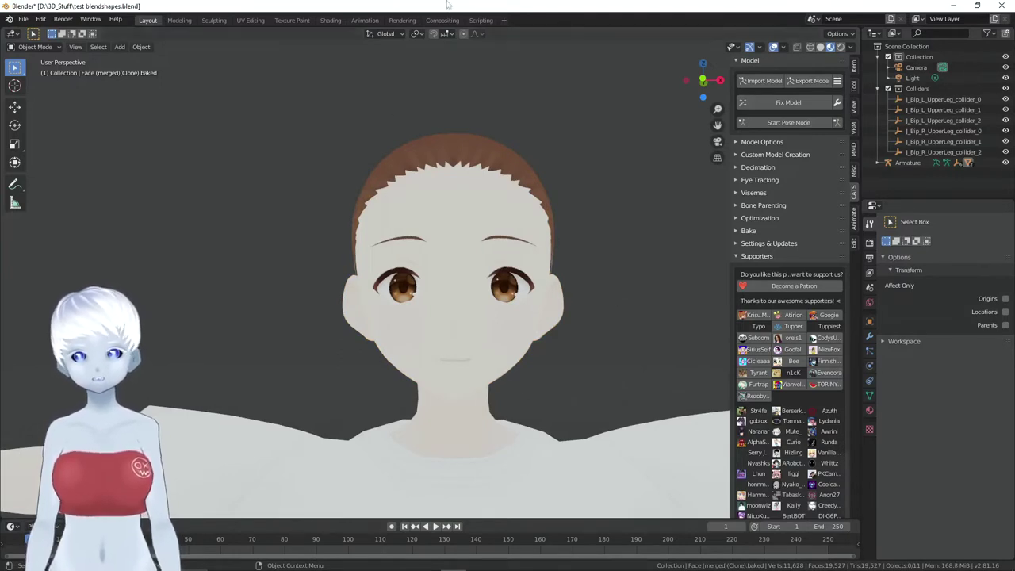
mouse_move(641, 336)
middle_mouse_down()
mouse_move(592, 336)
mouse_move(623, 310)
mouse_move(634, 322)
mouse_move(626, 341)
middle_mouse_up()
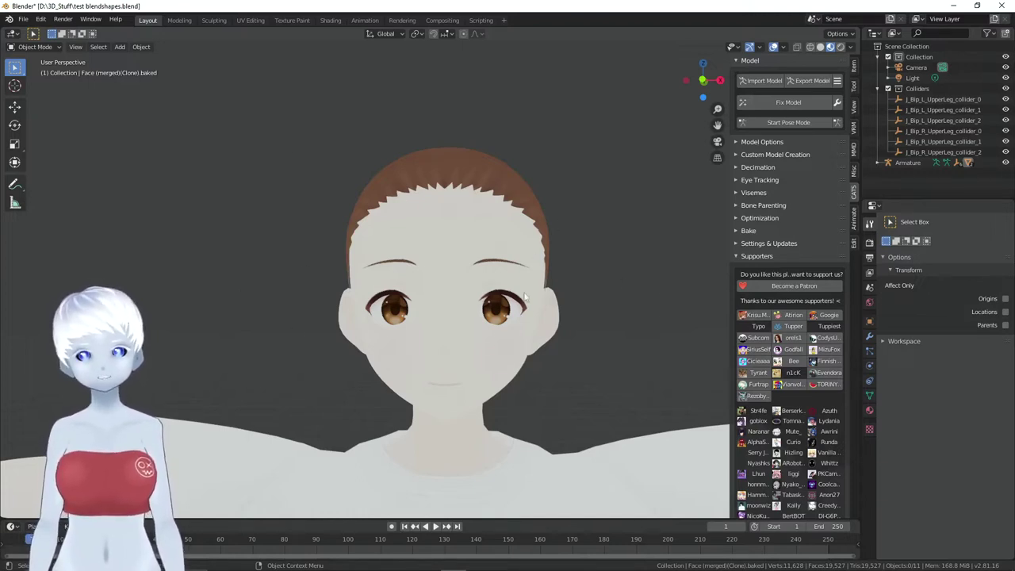
left_click(438, 236)
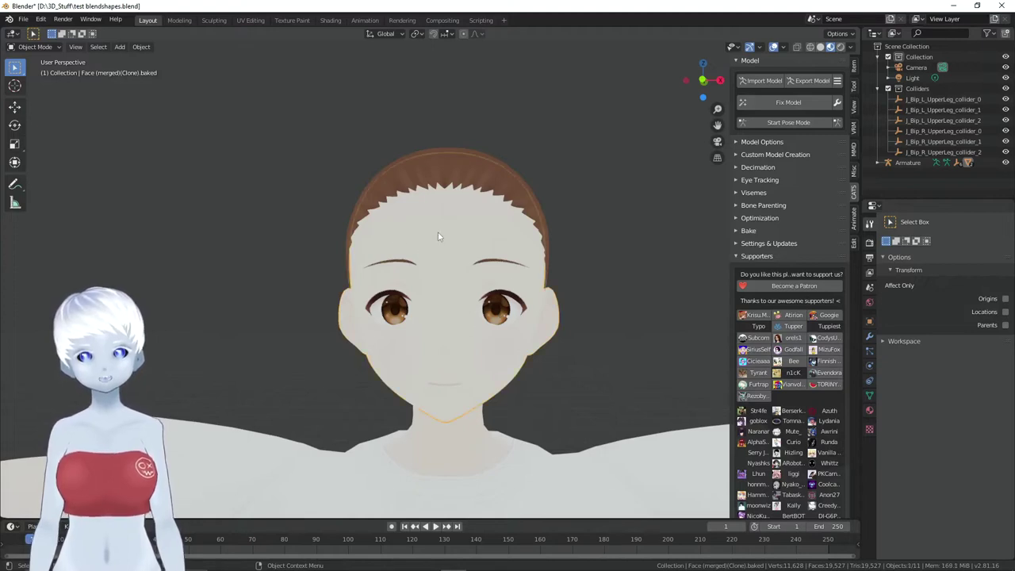
mouse_move(476, 325)
middle_mouse_down()
mouse_move(374, 317)
mouse_move(390, 291)
middle_mouse_up()
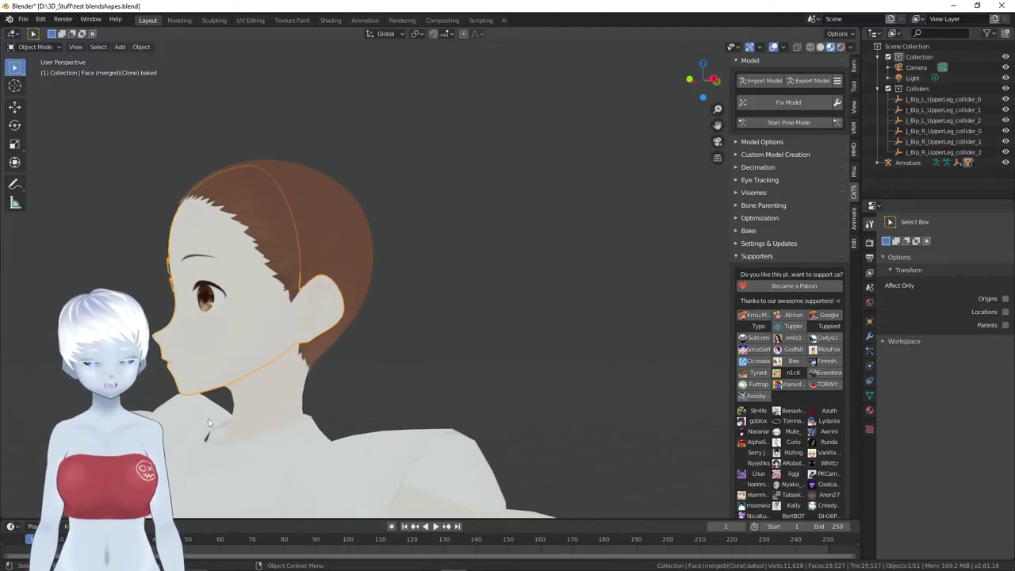
mouse_move(317, 357)
middle_mouse_down()
mouse_move(412, 357)
mouse_move(413, 342)
middle_mouse_up()
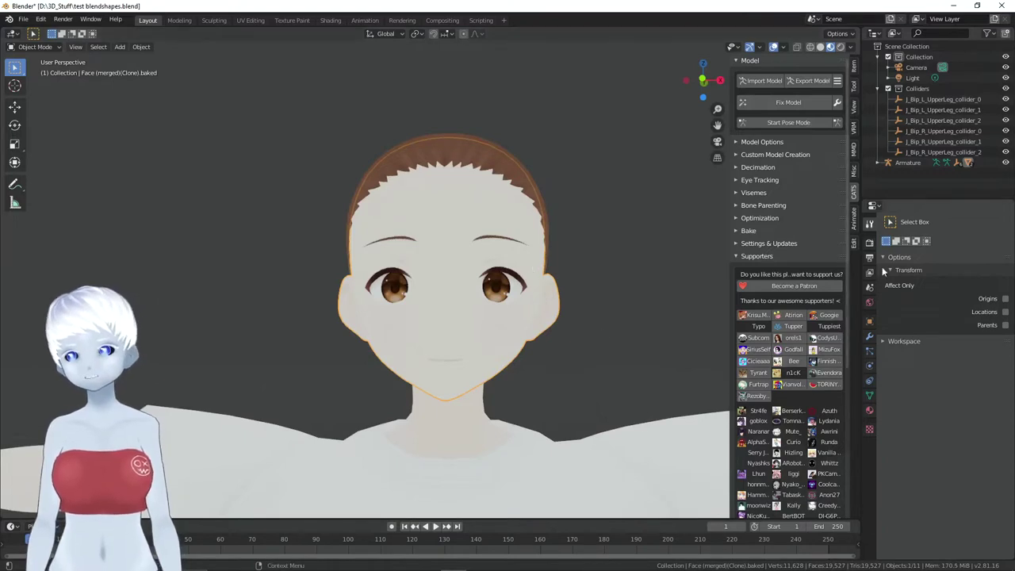
Hide the viewport sidebar, widen the properties area, and show the face mesh's Object Data properties with its shape keys
left_click(855, 67)
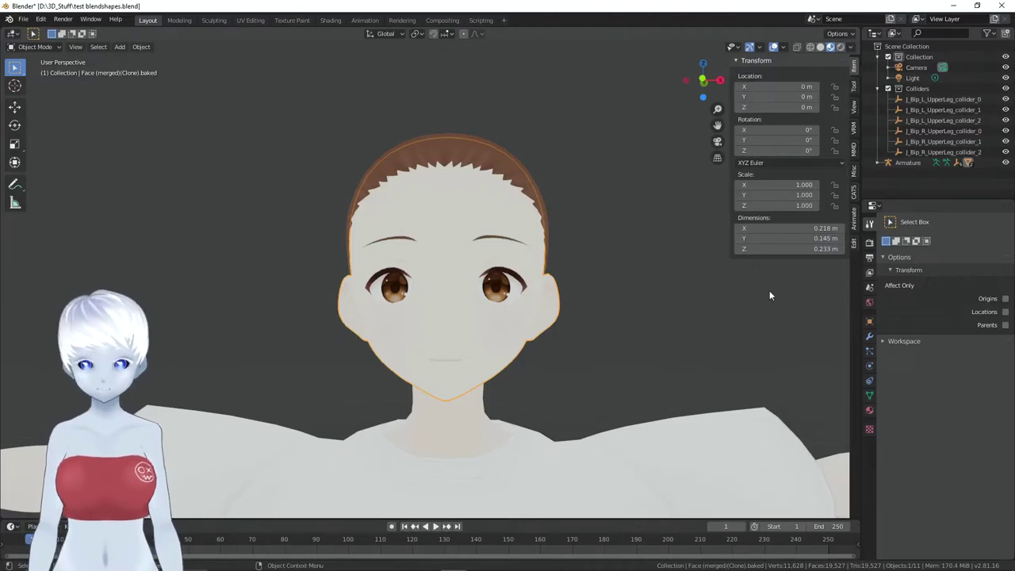
key("n")
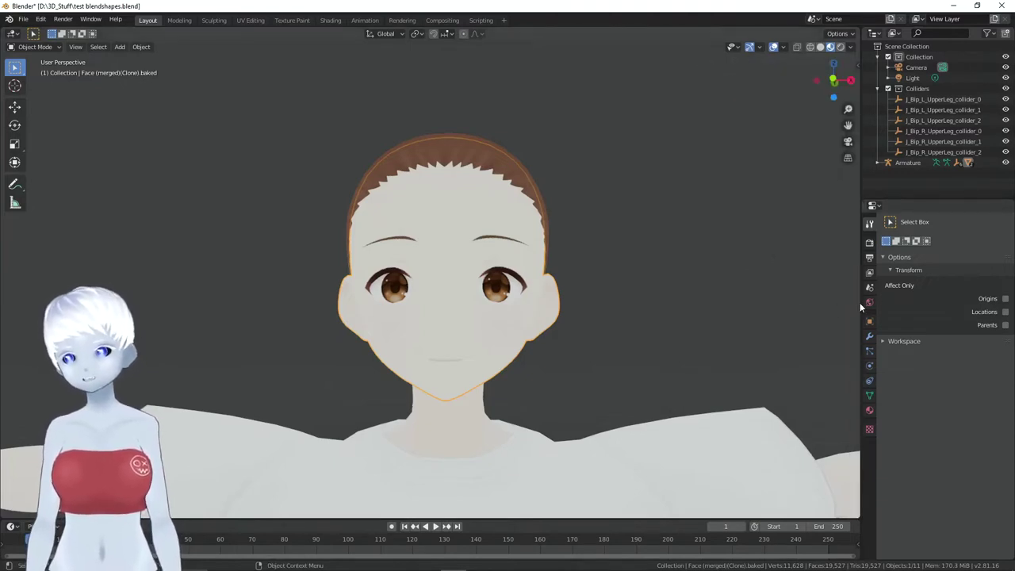
left_click_drag(862, 308, 764, 309)
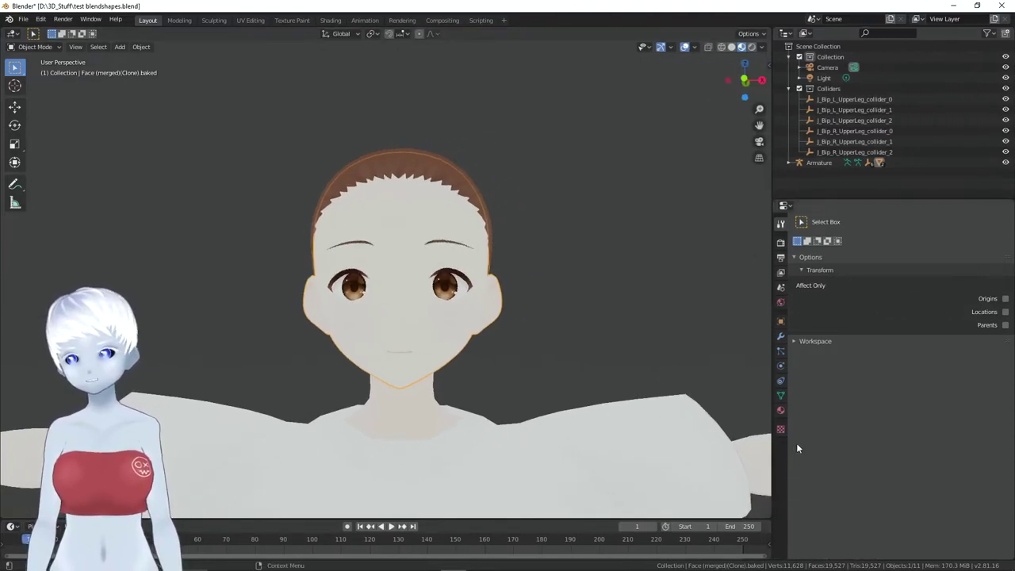
left_click(781, 395)
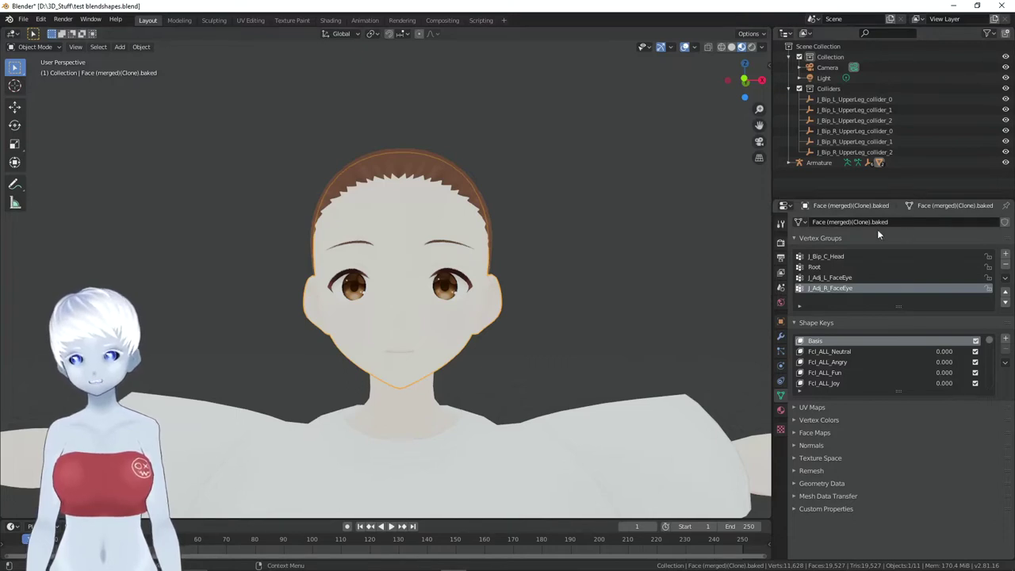
Collapse Vertex Groups, make Basis the active shape key, and check the head from side and front
left_click(793, 240)
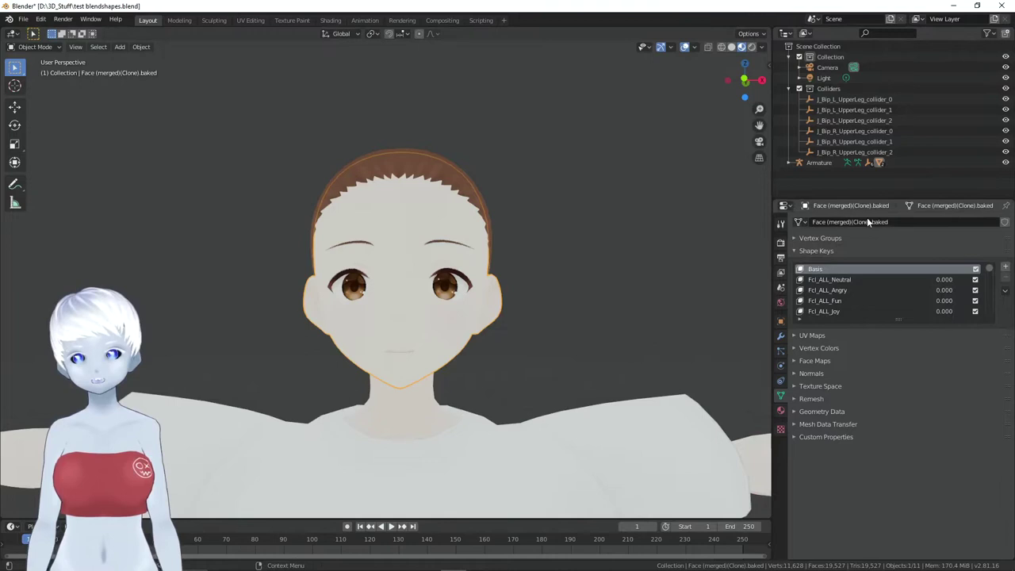
left_click(825, 284)
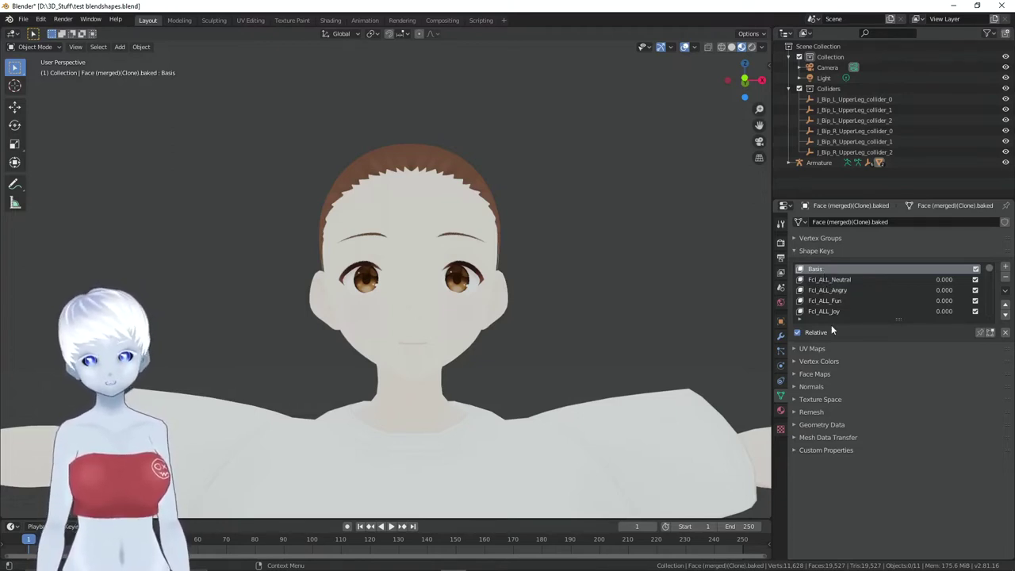
mouse_move(542, 303)
middle_mouse_down()
mouse_move(300, 260)
mouse_move(152, 308)
middle_mouse_up()
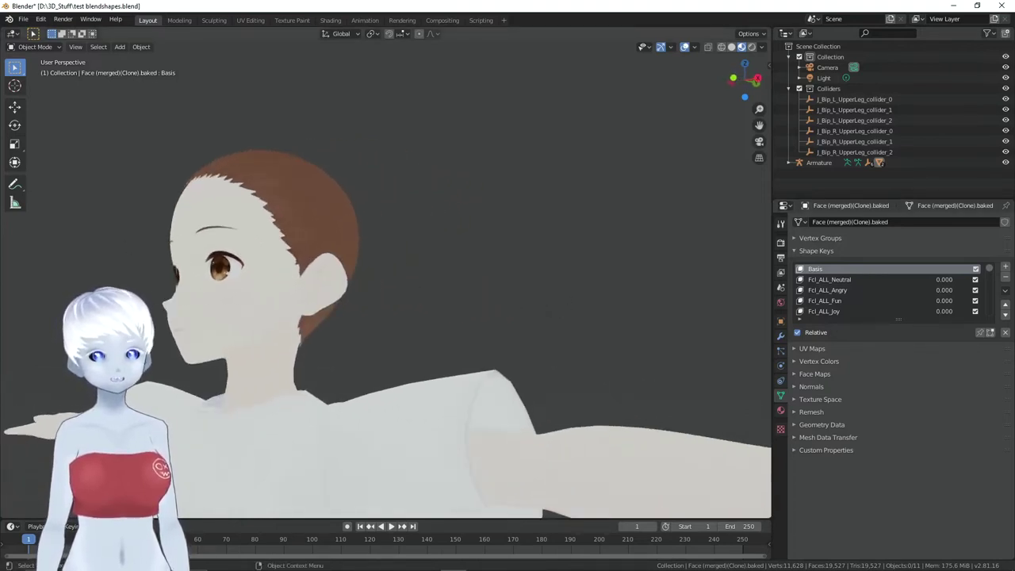
middle_click_drag(271, 314, 315, 318)
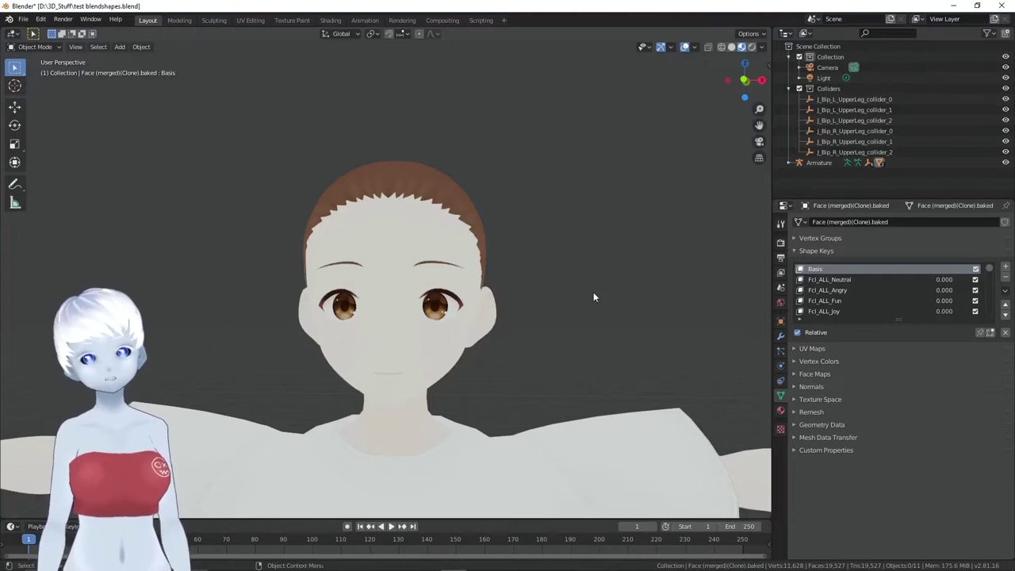
middle_click_drag(633, 297, 420, 183)
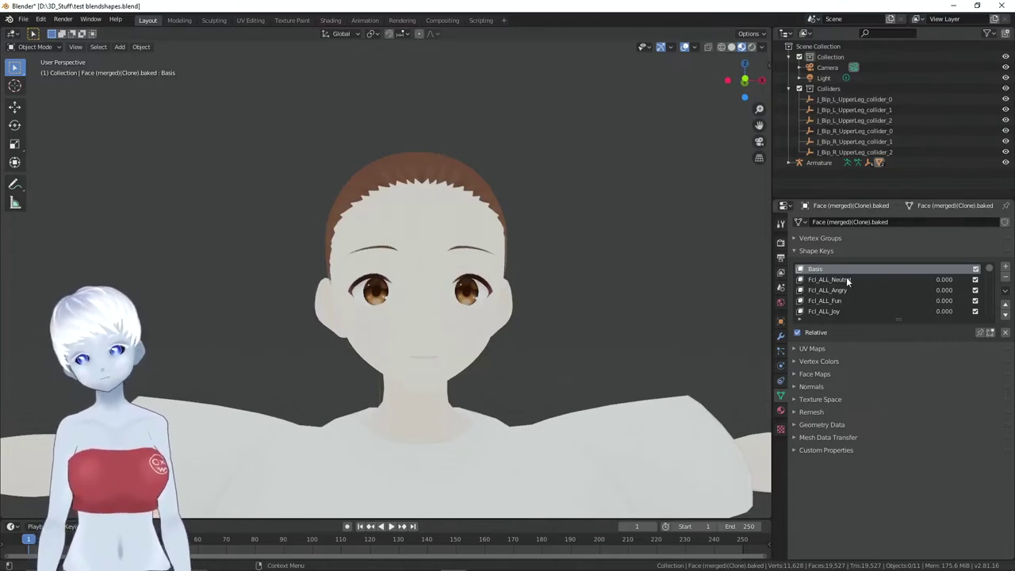
scroll(837, 288, "down", 1)
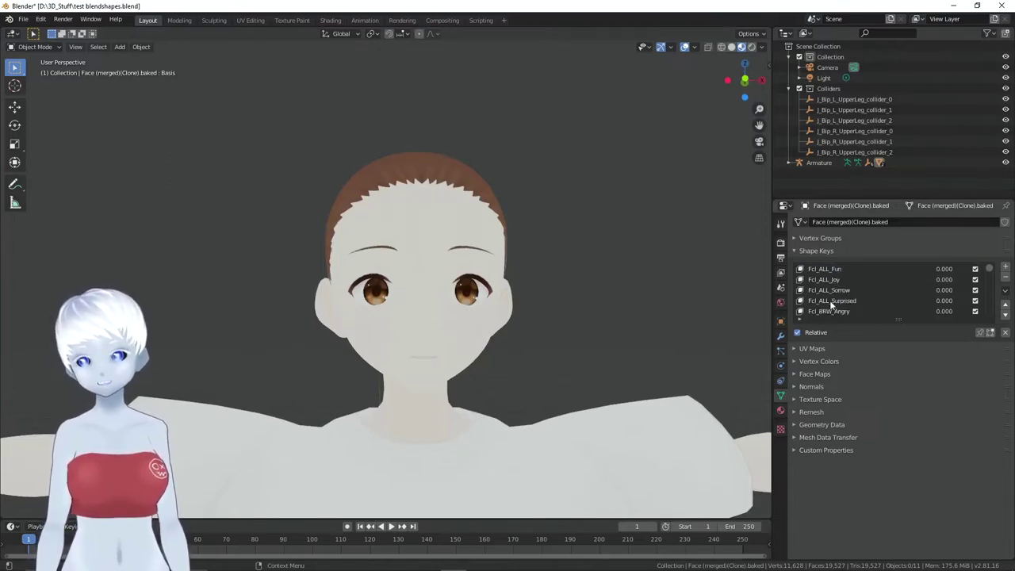
scroll(832, 306, "up", 3)
Preview the Fcl_ALL_Angry shape key at value 1, then reset it to 0
left_click(825, 279)
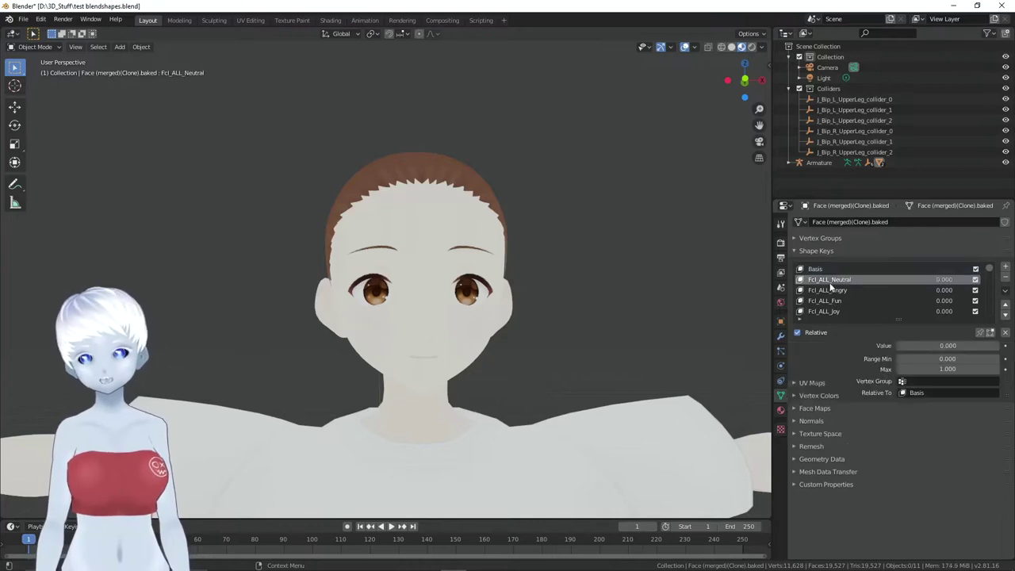
left_click(834, 290)
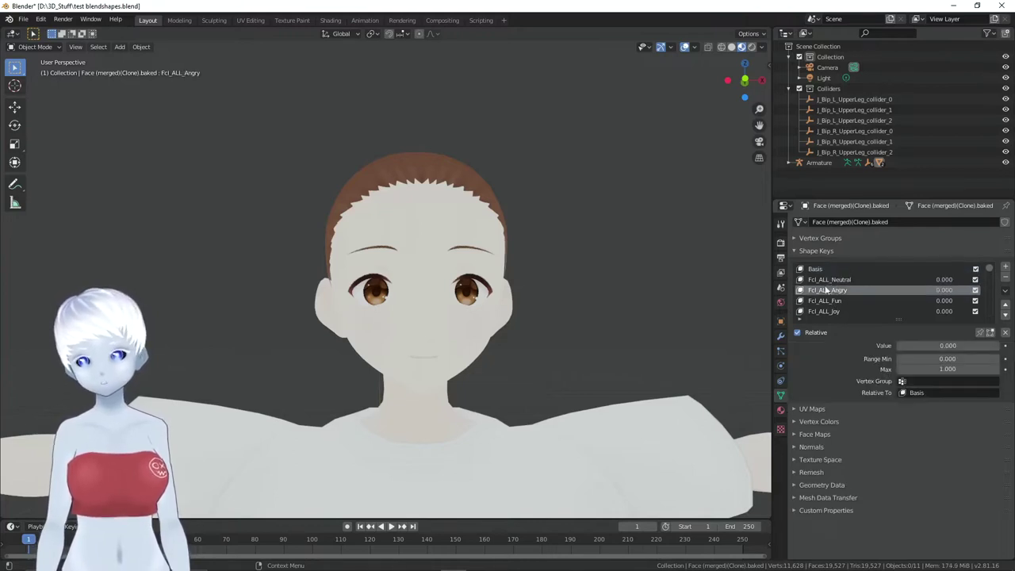
middle_click_drag(492, 341, 465, 339)
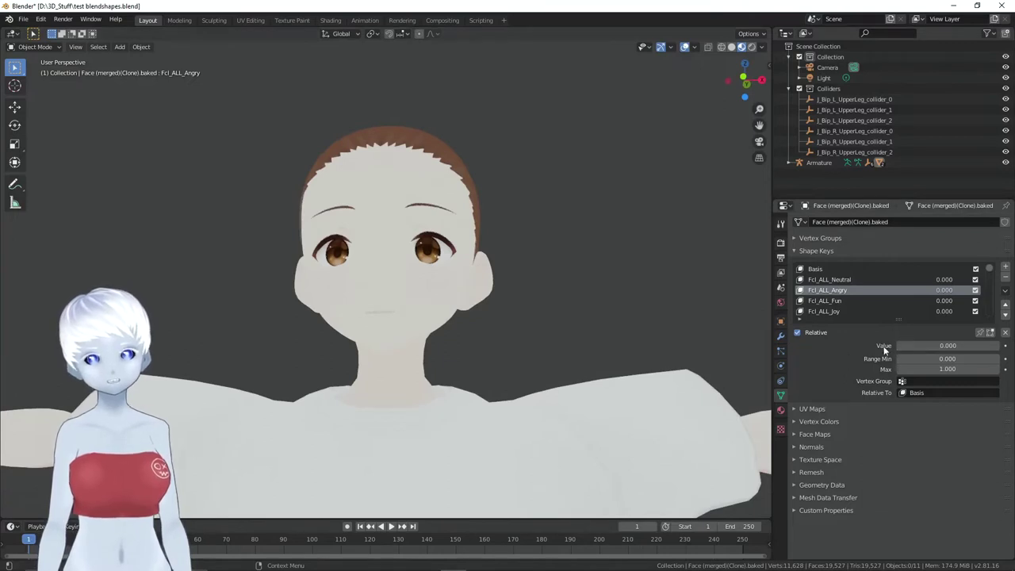
left_click_drag(900, 346, 997, 346)
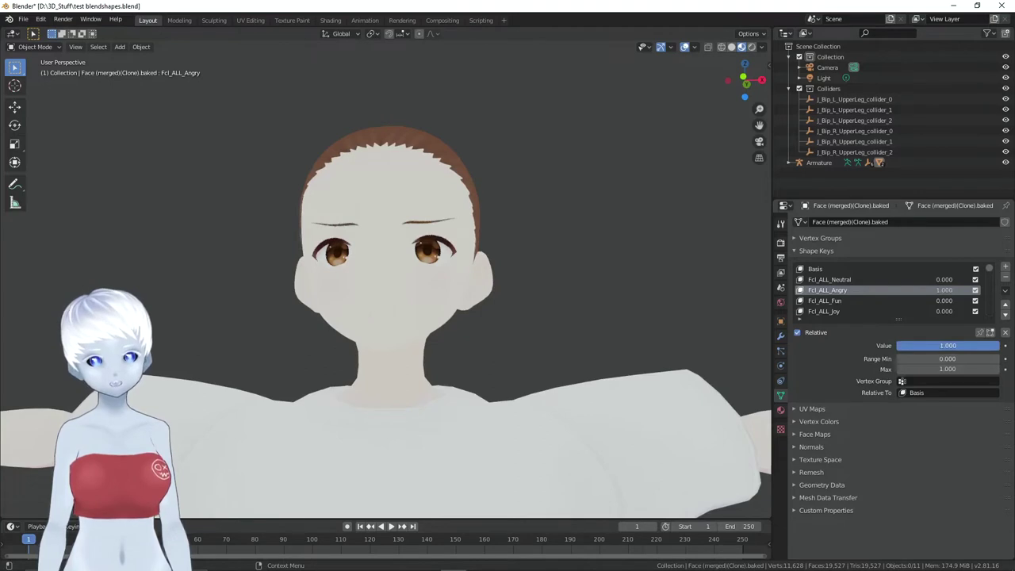
left_click_drag(997, 345, 813, 335)
middle_click_drag(760, 280, 757, 307)
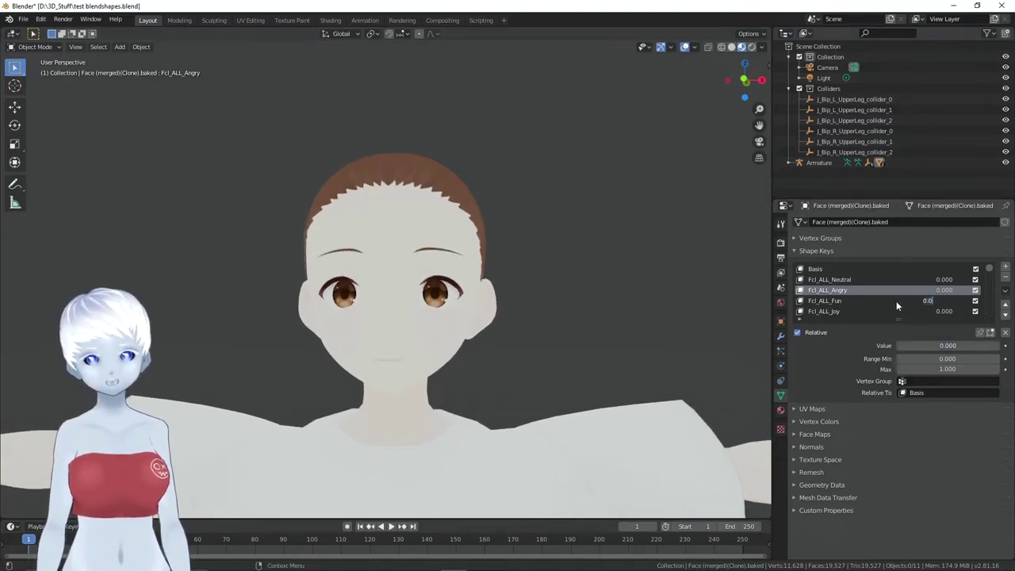
Preview Fcl_ALL_Joy and Fcl_EYE_Surprised at full strength, leaving them back at 0
left_click(859, 311)
left_click_drag(948, 346, 1000, 346)
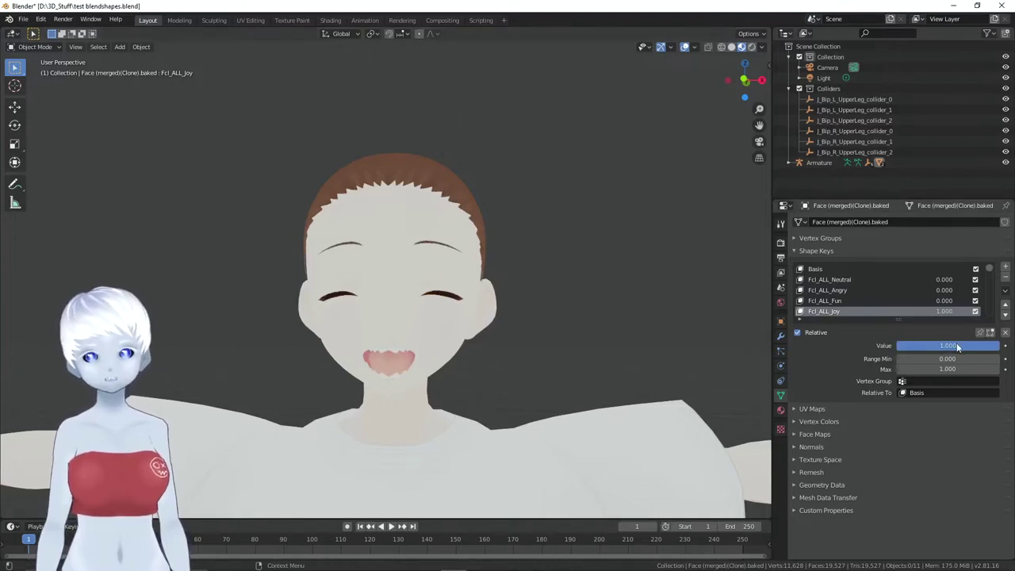
left_click_drag(957, 346, 895, 346)
scroll(905, 293, "down", 3)
scroll(901, 292, "down", 5)
scroll(896, 294, "down", 3)
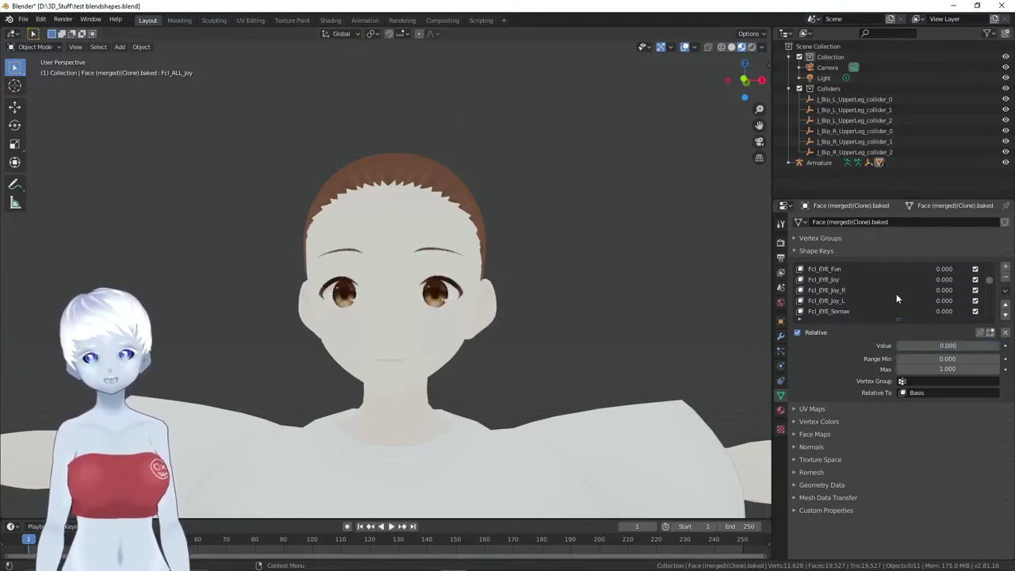
scroll(897, 294, "down", 2)
left_click(881, 300)
scroll(875, 295, "down", 3)
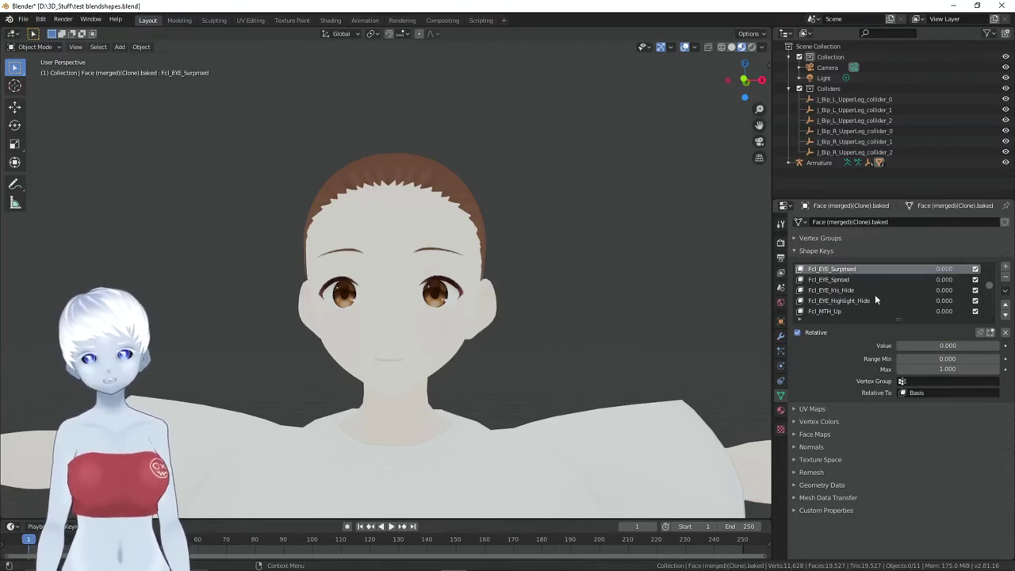
mouse_move(908, 346)
left_mouse_down()
mouse_move(1000, 346)
mouse_move(903, 346)
left_mouse_up()
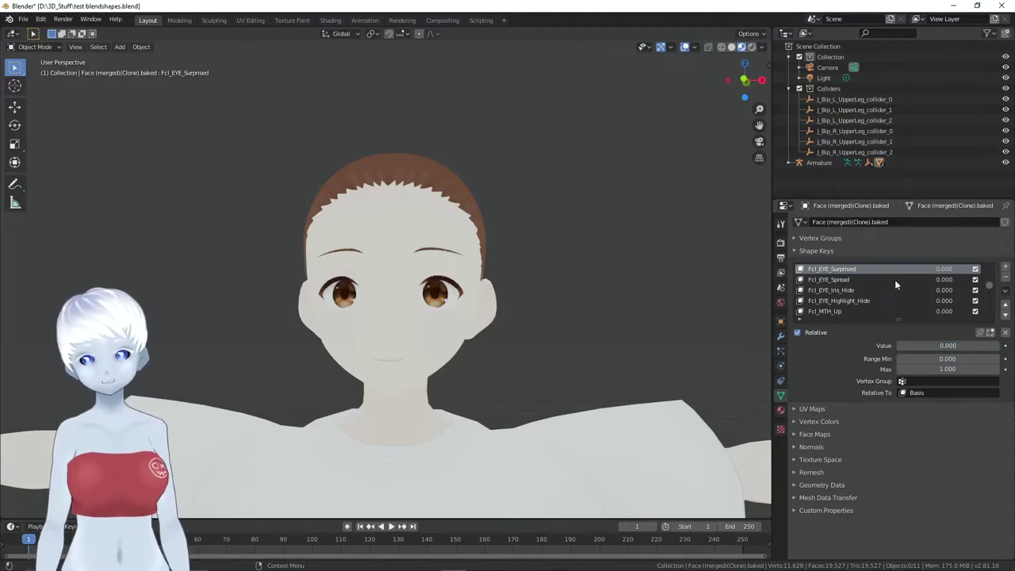
scroll(895, 279, "down", 1)
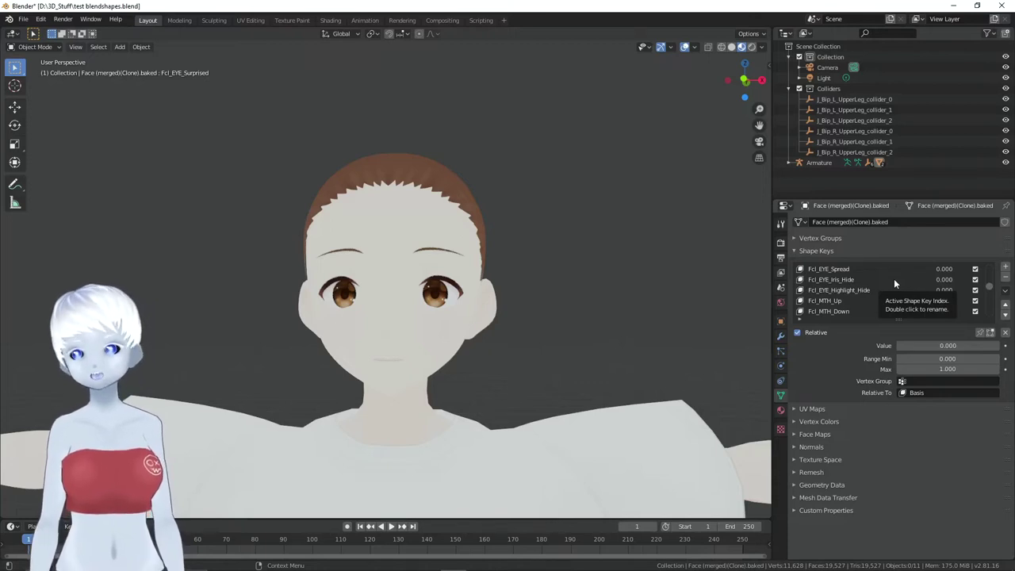
scroll(857, 294, "up", 10, "ctrl")
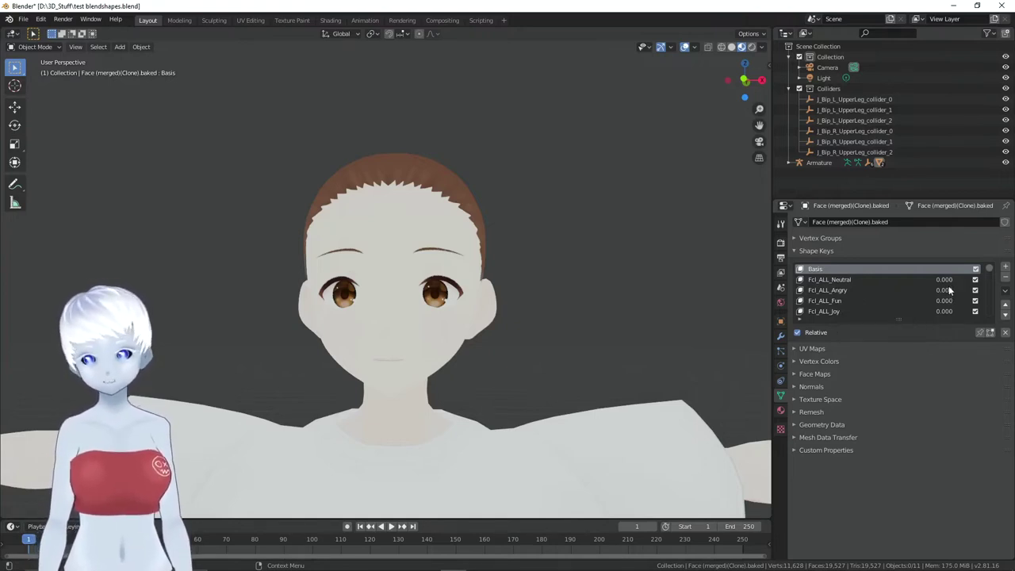
Add a new shape key and rename it from Key 57 to 'halbes lächeln'
left_click(1006, 269)
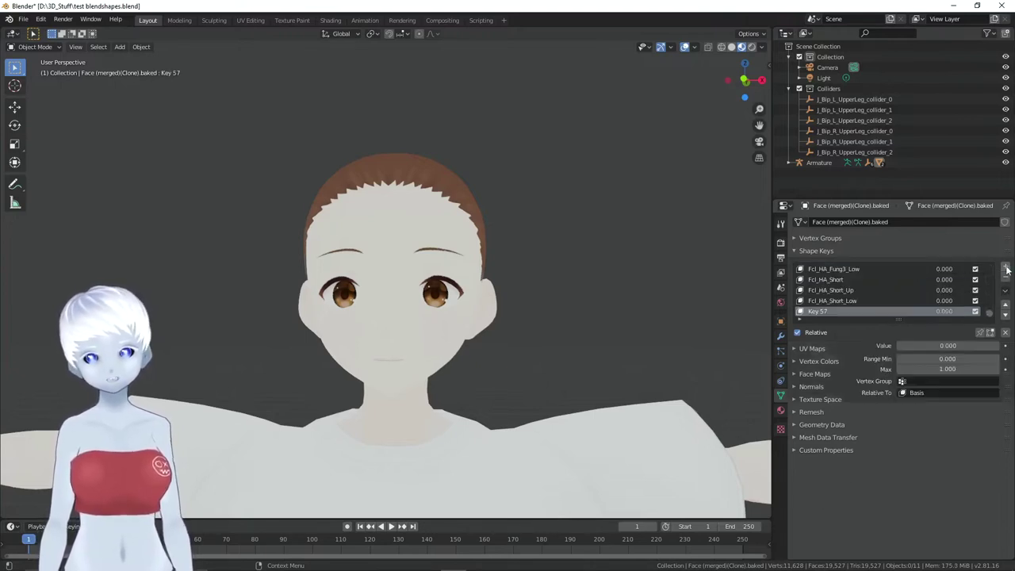
double_click(837, 311)
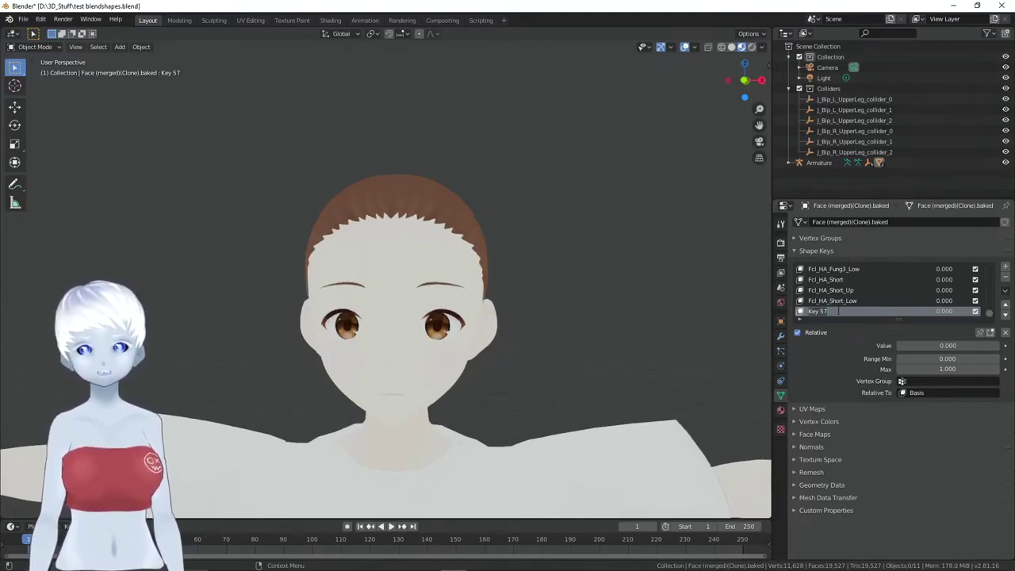
key("ctrl+a")
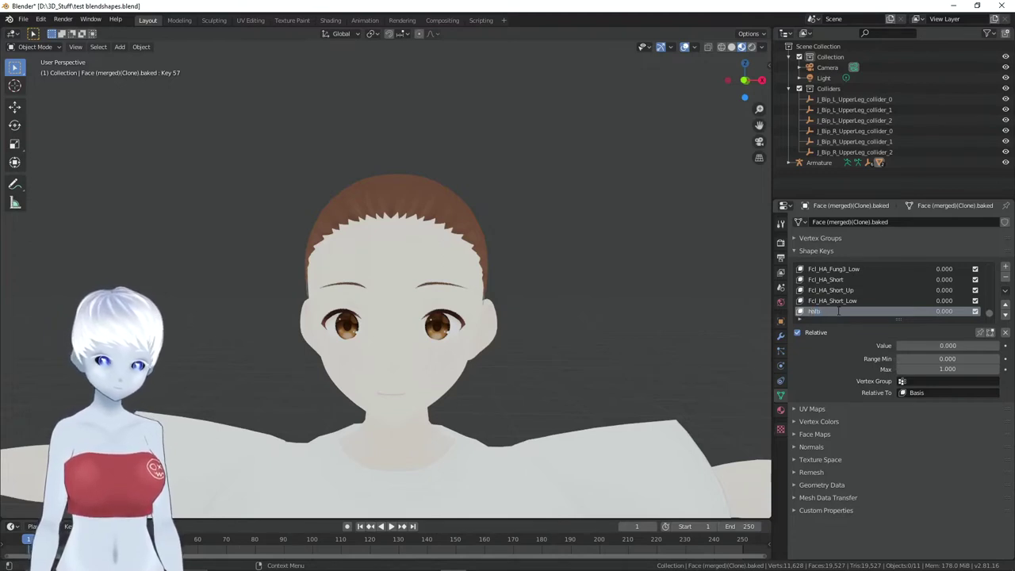
type("lacheln")
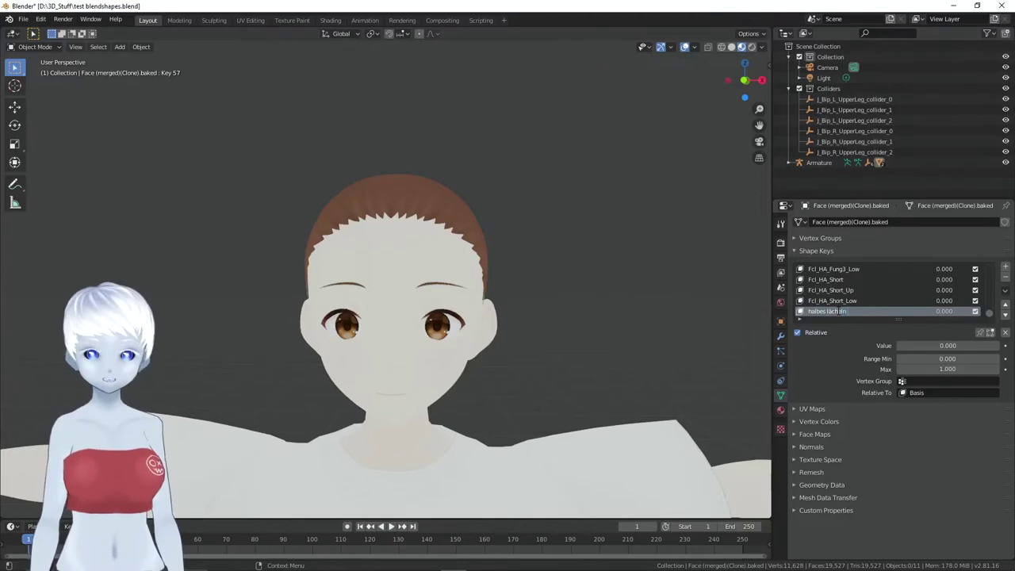
key("Return")
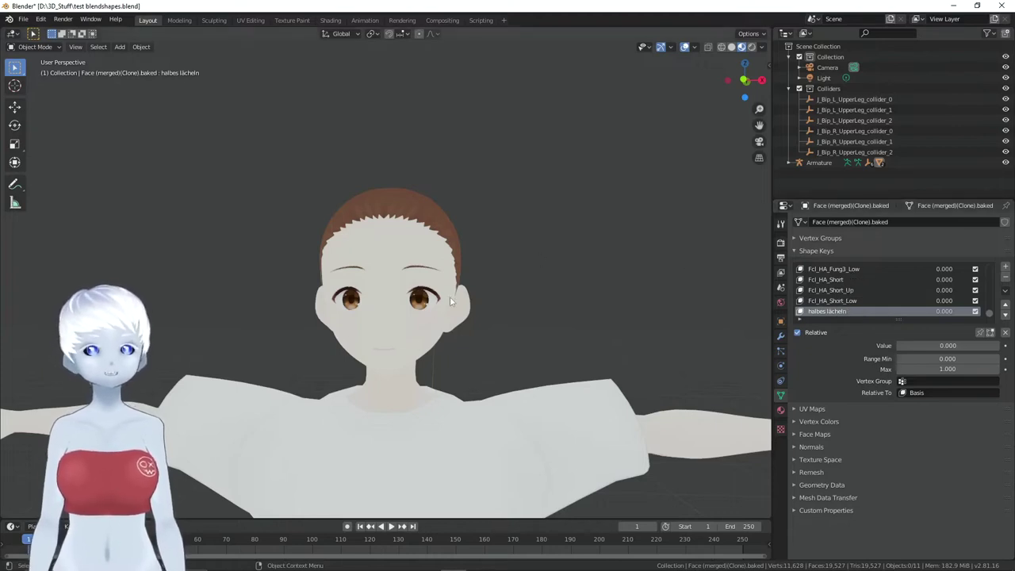
scroll(419, 305, "up", 1)
scroll(418, 305, "up", 1)
scroll(445, 313, "up", 1)
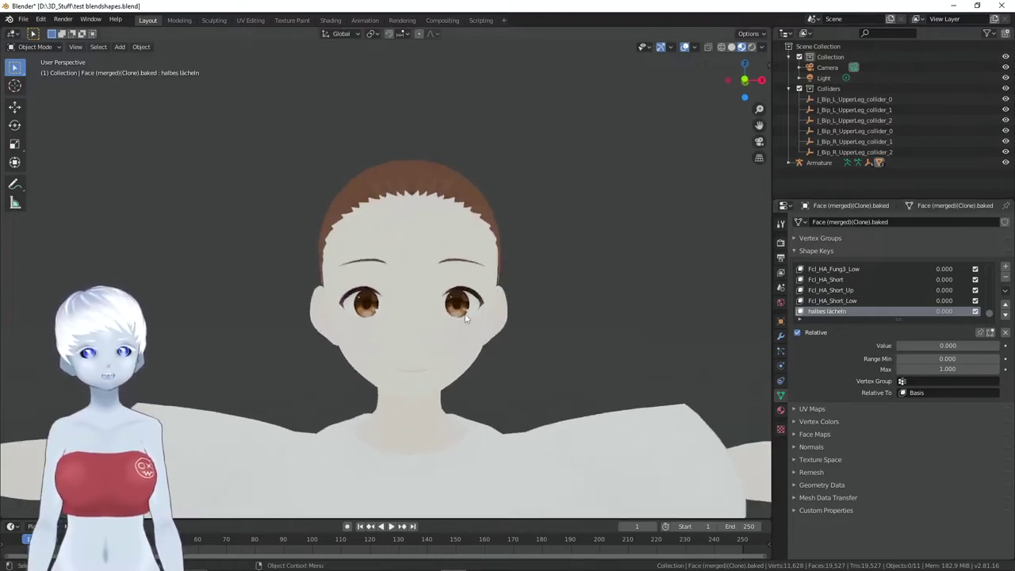
middle_click_drag(464, 322, 455, 319)
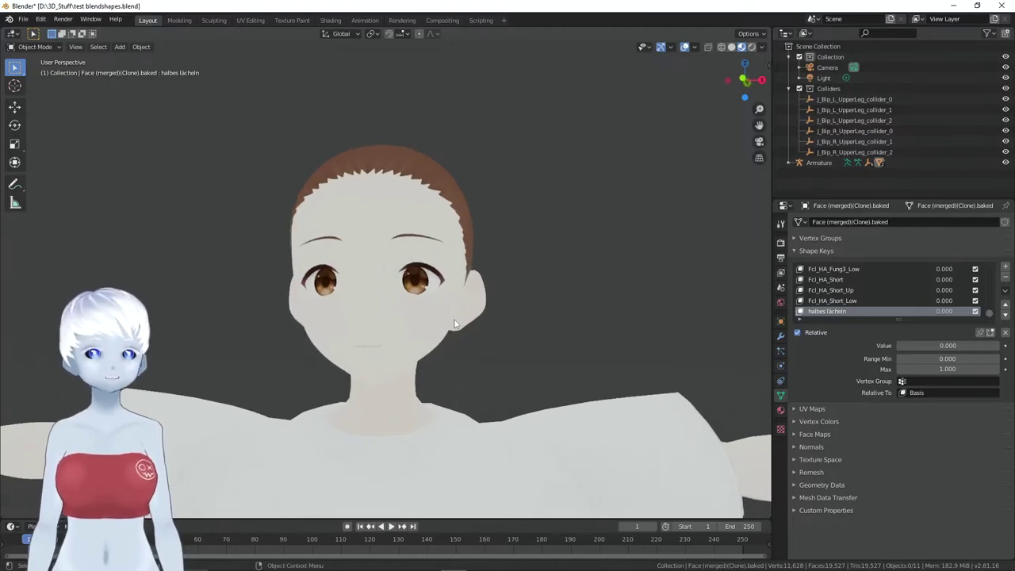
In Edit Mode, select the mouth-corner vertex and turn on proportional (smooth falloff) editing
key("Tab")
scroll(455, 320, "up", 3)
scroll(413, 337, "up", 2)
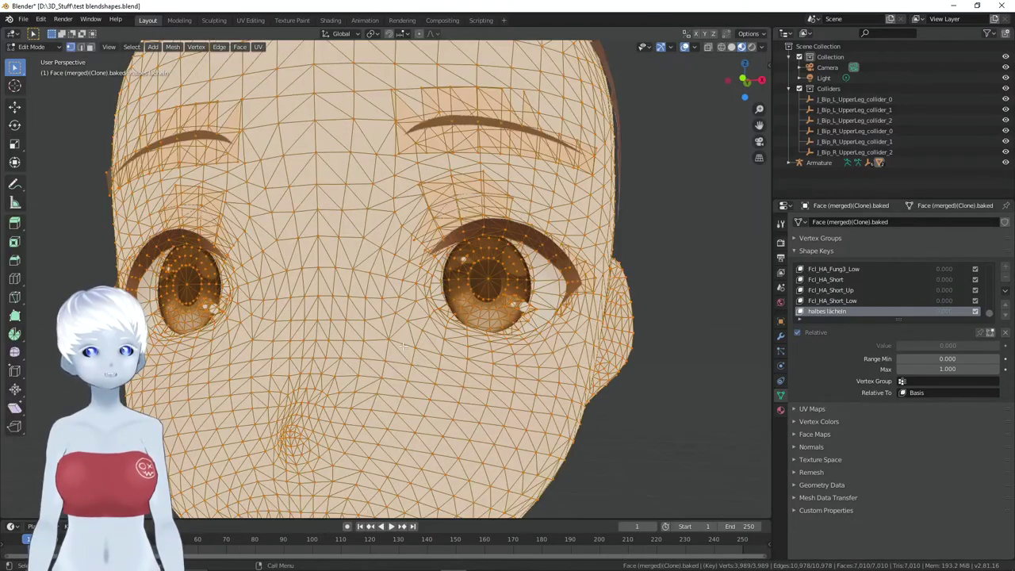
middle_click_drag(403, 346, 406, 170, "shift")
left_click(425, 325)
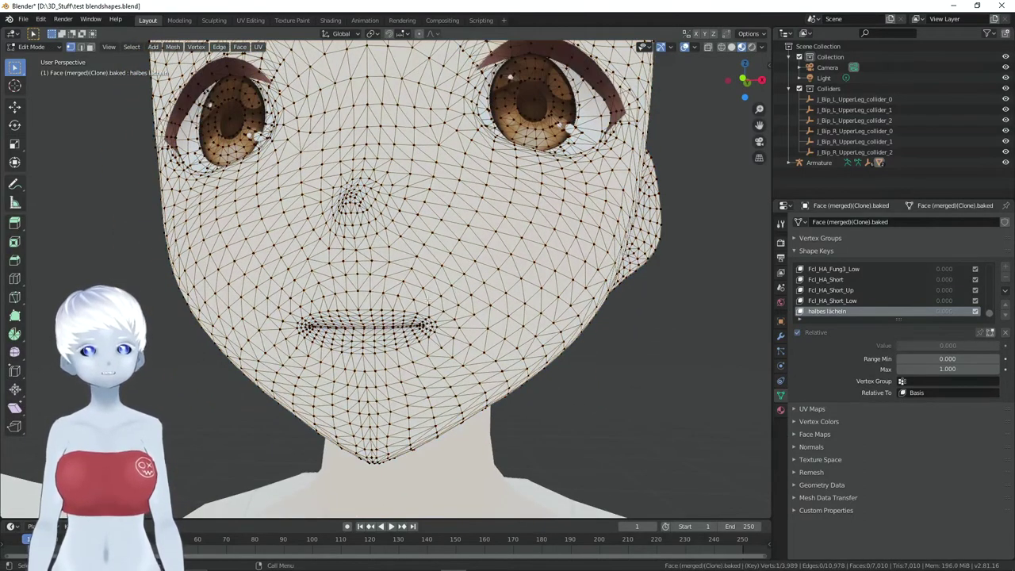
left_click(419, 34)
mouse_move(433, 95)
middle_mouse_down()
mouse_move(379, 161)
mouse_move(408, 256)
mouse_move(418, 258)
mouse_move(400, 252)
middle_mouse_up()
scroll(408, 256, "up", 5)
scroll(408, 257, "down", 5)
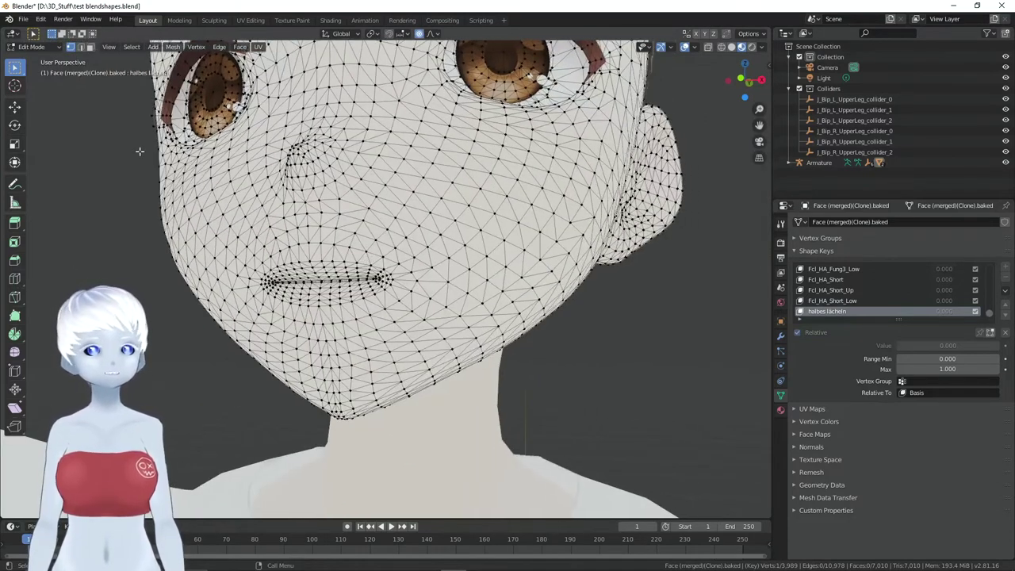
Move the mouth corner up along Z with smooth falloff to begin the half smile
left_click(14, 105)
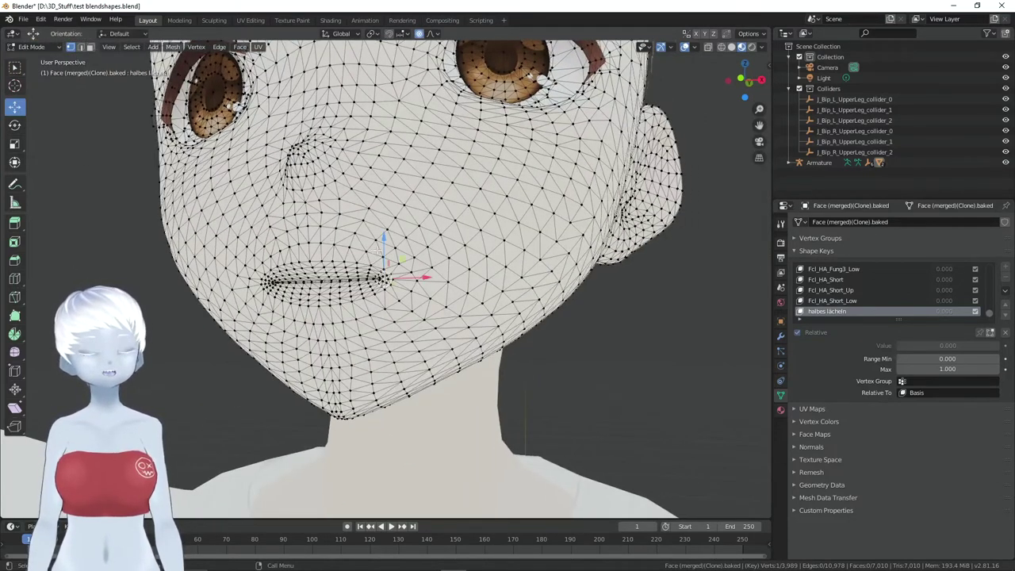
left_click_drag(402, 258, 412, 251)
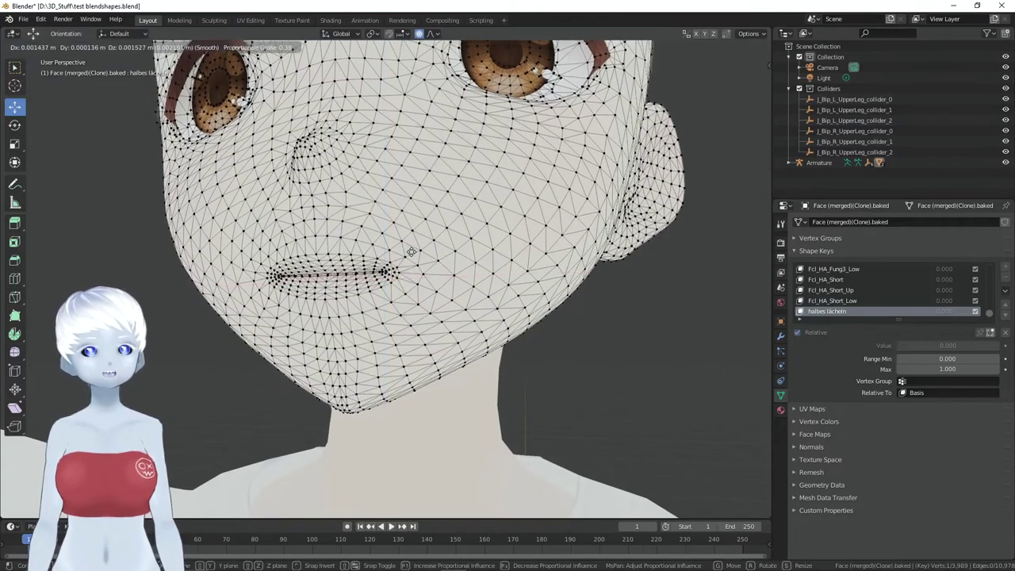
key("z")
scroll(414, 246, "up", 10)
mouse_move(412, 252)
left_mouse_down()
mouse_move(418, 238)
mouse_move(398, 251)
left_mouse_up()
scroll(414, 242, "up", 4)
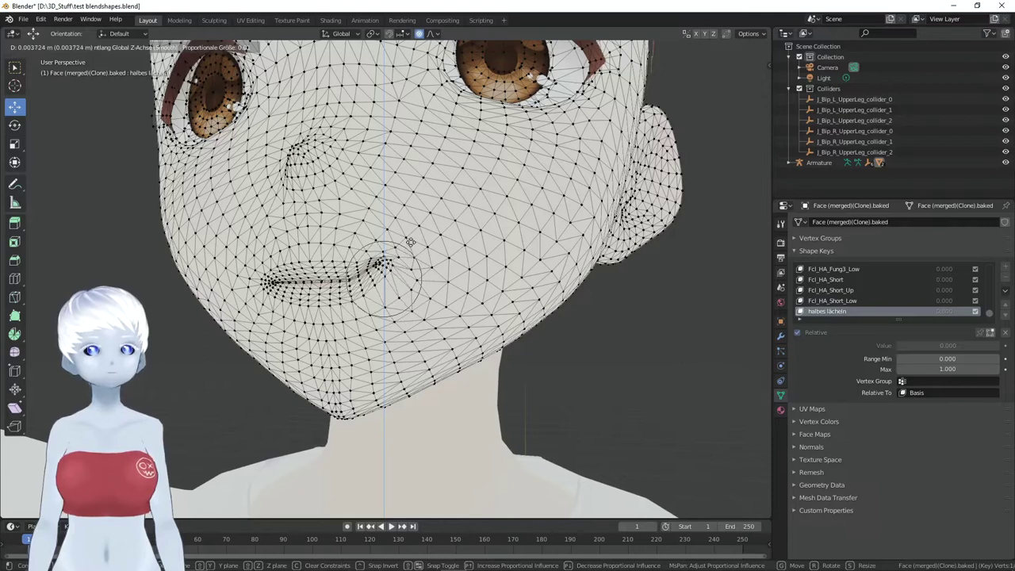
left_click_drag(397, 250, 373, 292)
left_click(14, 124)
mouse_move(373, 292)
middle_mouse_down()
mouse_move(351, 288)
mouse_move(551, 327)
middle_mouse_up()
scroll(339, 292, "down", 2)
key("Tab")
left_click_drag(920, 346, 984, 346)
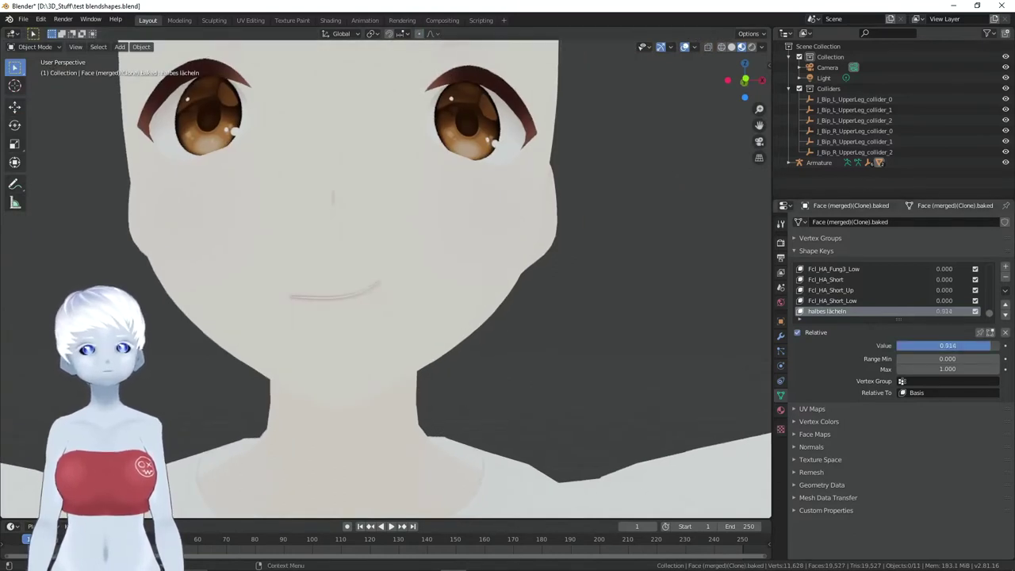
scroll(432, 322, "down", 3)
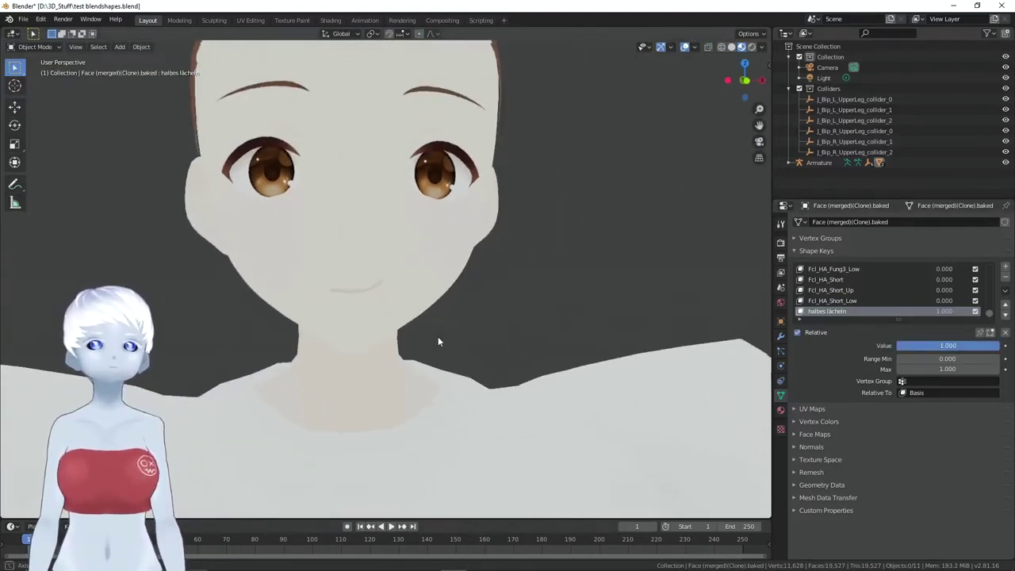
mouse_move(438, 336)
middle_mouse_down()
mouse_move(377, 276)
mouse_move(524, 301)
mouse_move(367, 286)
mouse_move(419, 290)
middle_mouse_up()
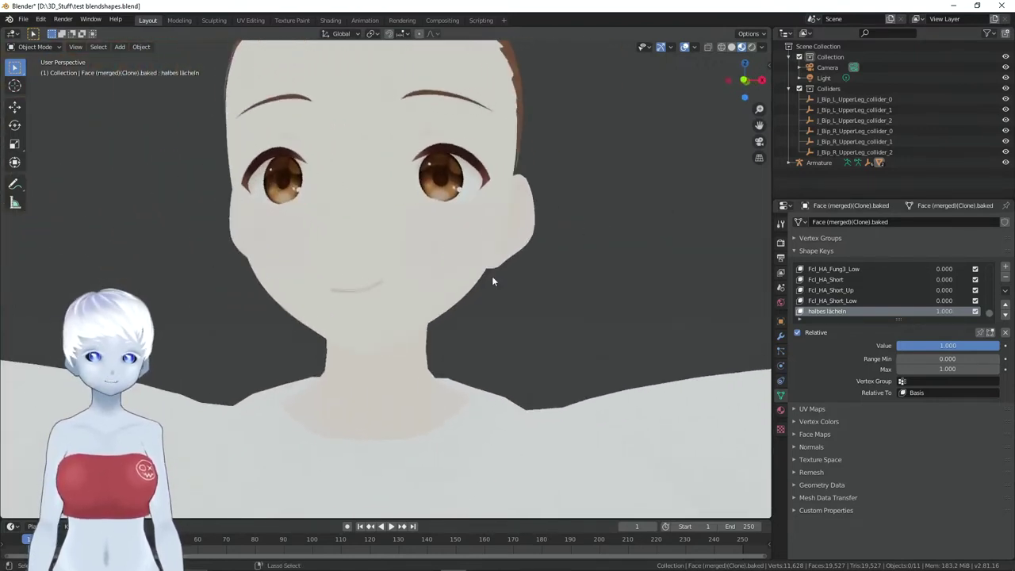
key("ctrl+z")
key("ctrl+z")
key("ctrl+z")
key("ctrl+z")
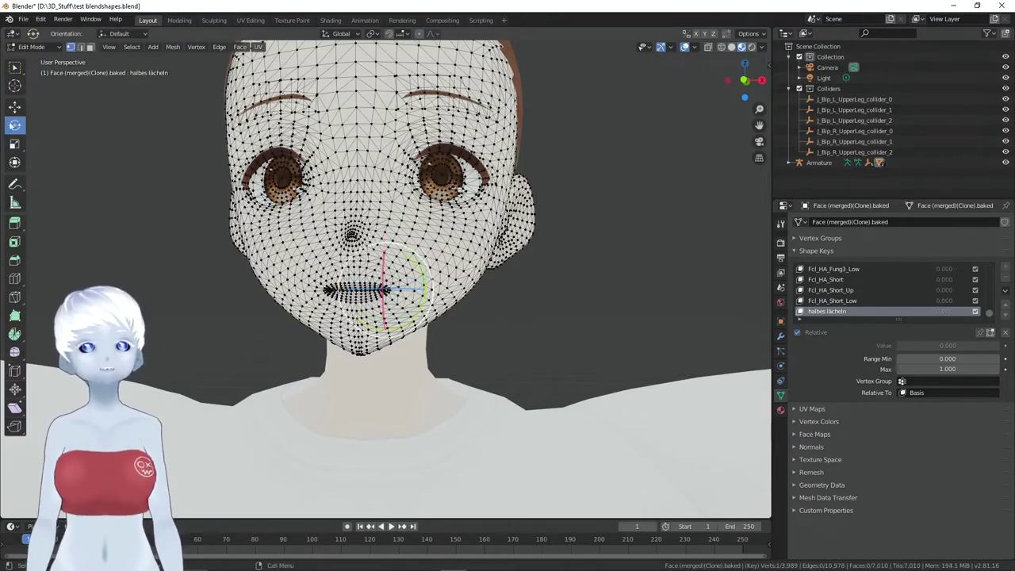
Switch to the Sculpting workspace and show the face mesh's shape keys in a frontal view
left_click(214, 20)
scroll(421, 386, "up", 3)
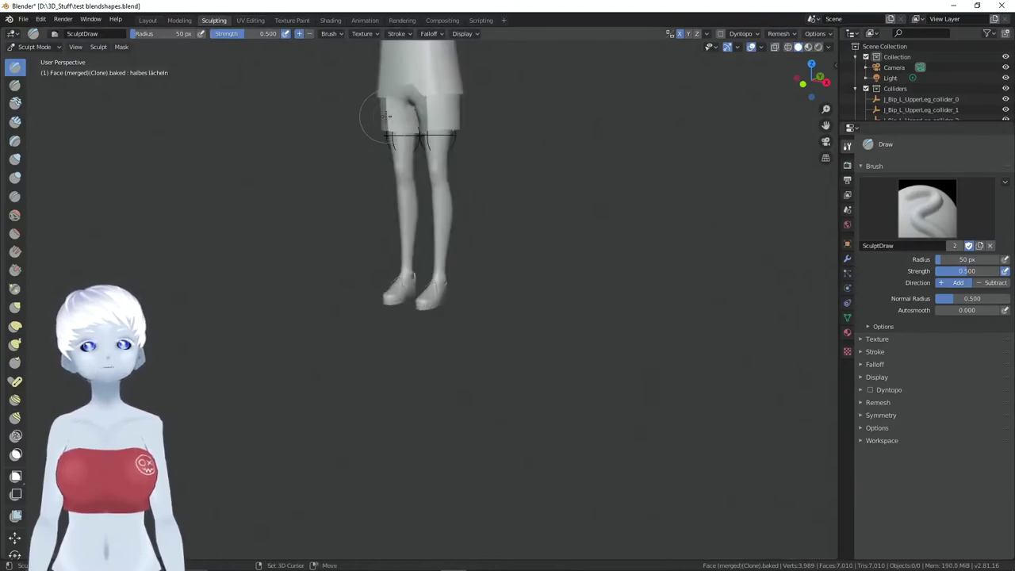
scroll(476, 286, "up", 3)
scroll(555, 238, "up", 3)
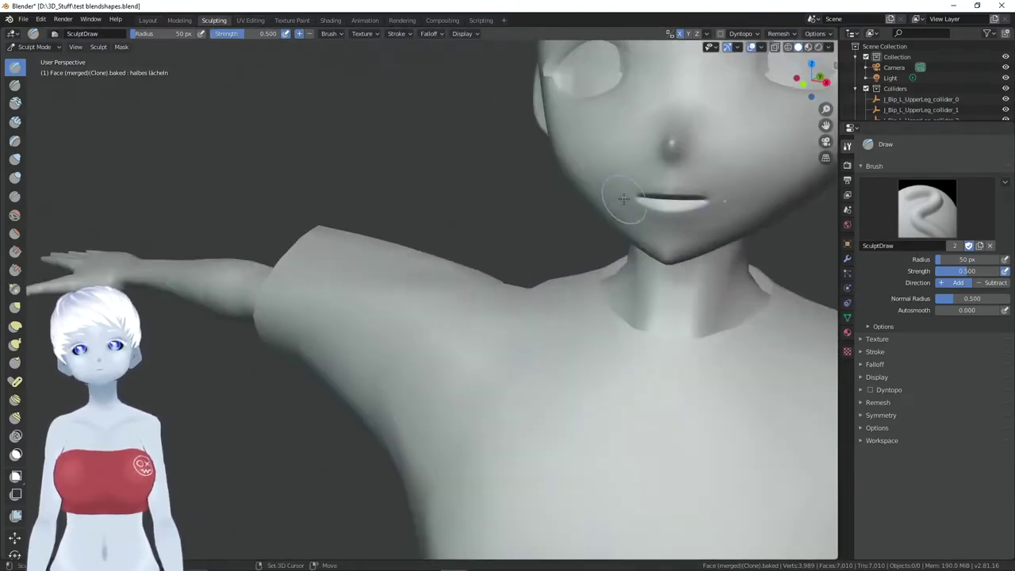
scroll(588, 231, "up", 3)
mouse_move(589, 232)
middle_mouse_down()
mouse_move(611, 267)
mouse_move(626, 242)
mouse_move(809, 281)
middle_mouse_up()
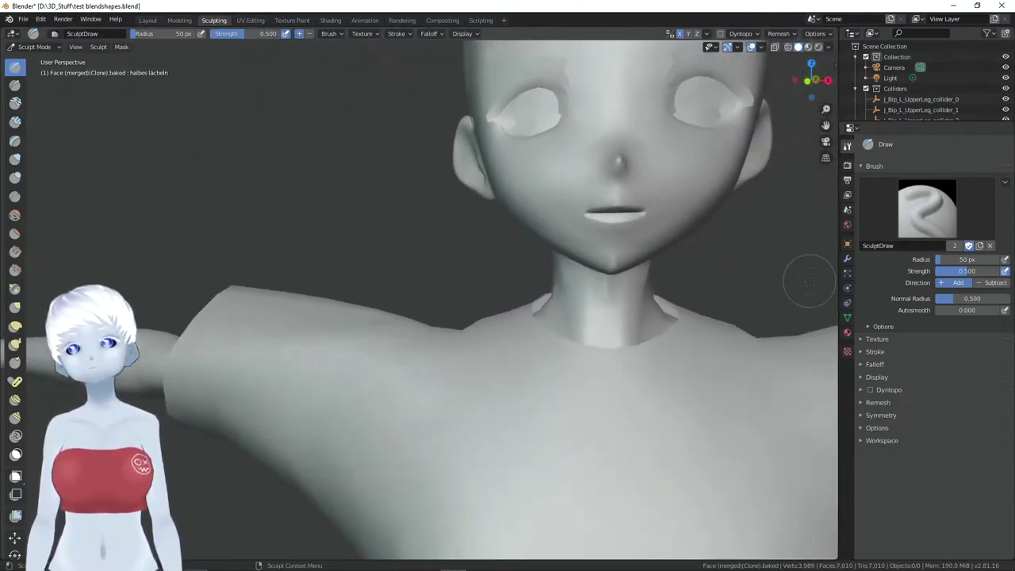
left_click(847, 318)
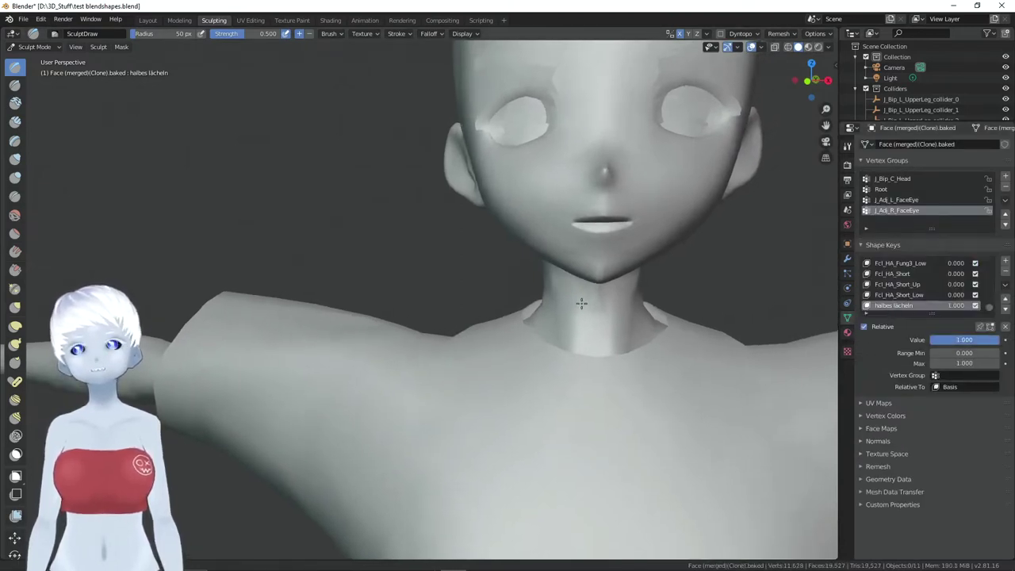
middle_click_drag(582, 302, 504, 304)
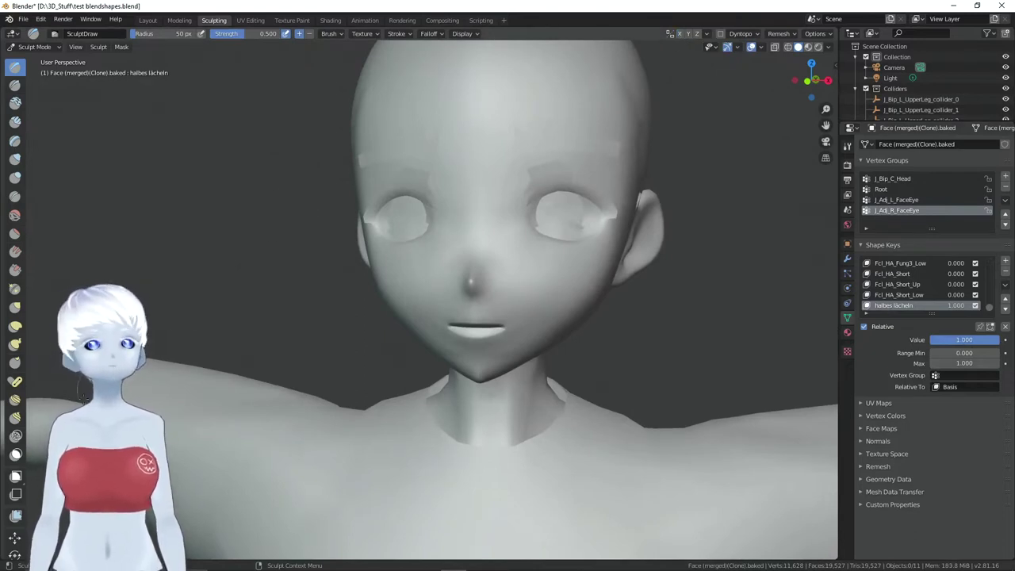
Pull the mouth's right corner up and outward into a smile with the Elastic Deform brush
left_click(16, 327)
scroll(437, 294, "up", 4)
mouse_move(437, 295)
middle_mouse_down()
mouse_move(423, 295)
mouse_move(476, 283)
mouse_move(453, 329)
middle_mouse_up()
scroll(423, 295, "down", 2)
left_click_drag(453, 328, 486, 308)
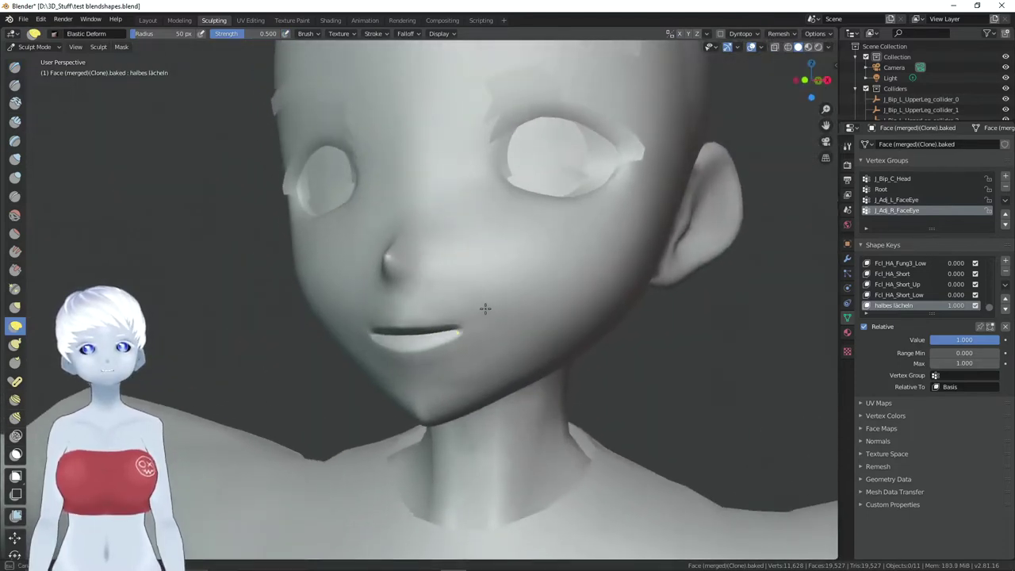
left_click_drag(444, 335, 470, 319)
middle_click_drag(470, 319, 531, 321)
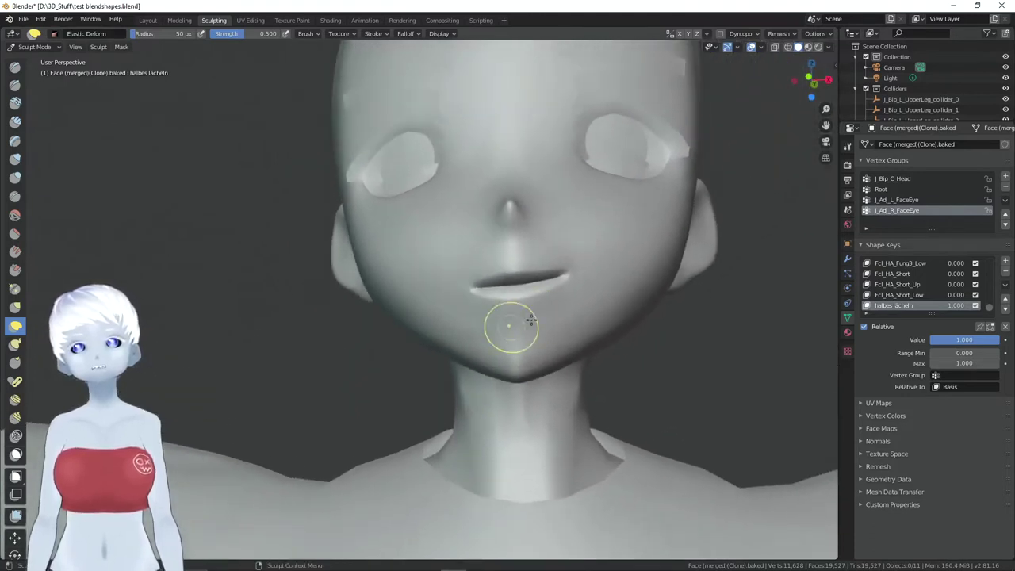
left_click_drag(573, 272, 569, 269)
mouse_move(573, 272)
middle_mouse_down()
mouse_move(579, 341)
mouse_move(453, 336)
middle_mouse_up()
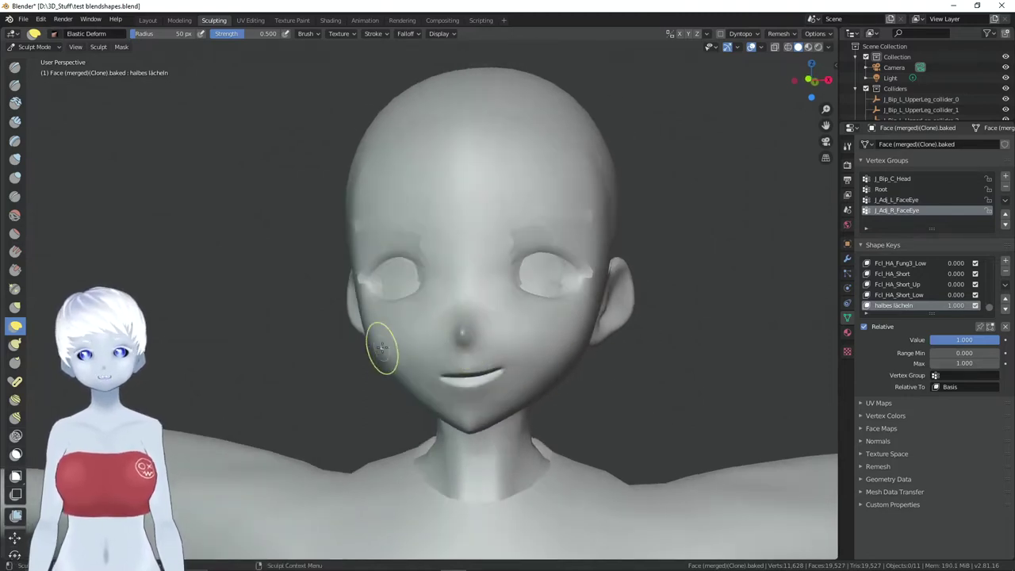
Hide the connected face skin in Edit Mode, then mask the mouth region in Sculpt Mode
key("Tab")
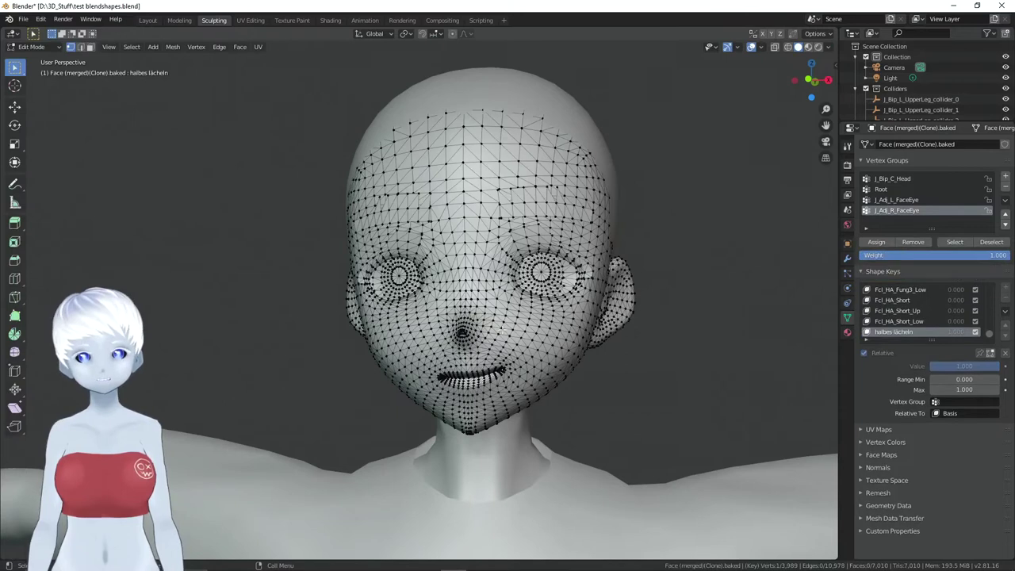
key("l")
key("h")
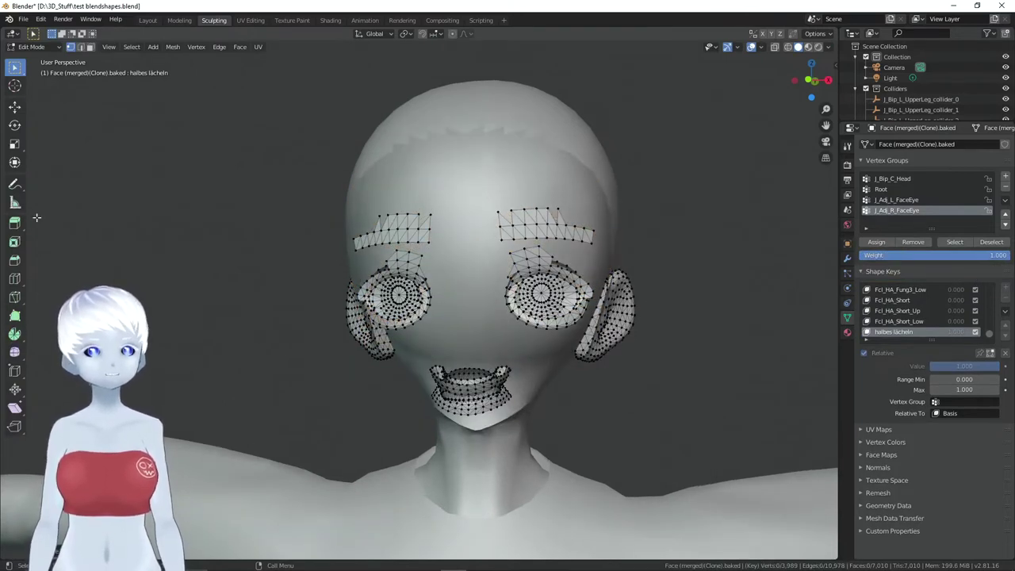
left_click(34, 47)
left_click(38, 84)
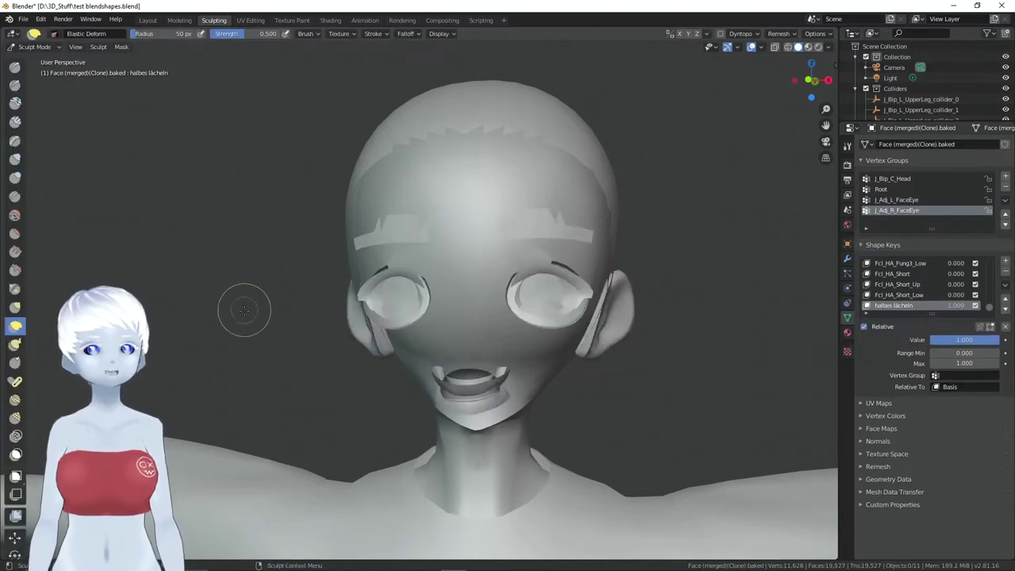
left_click(15, 455)
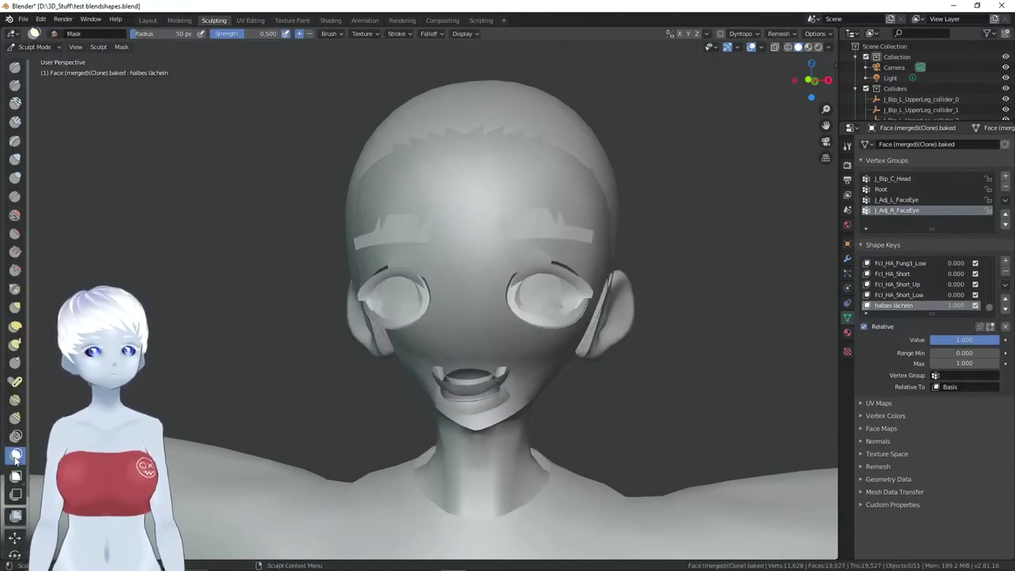
left_click_drag(445, 379, 480, 396)
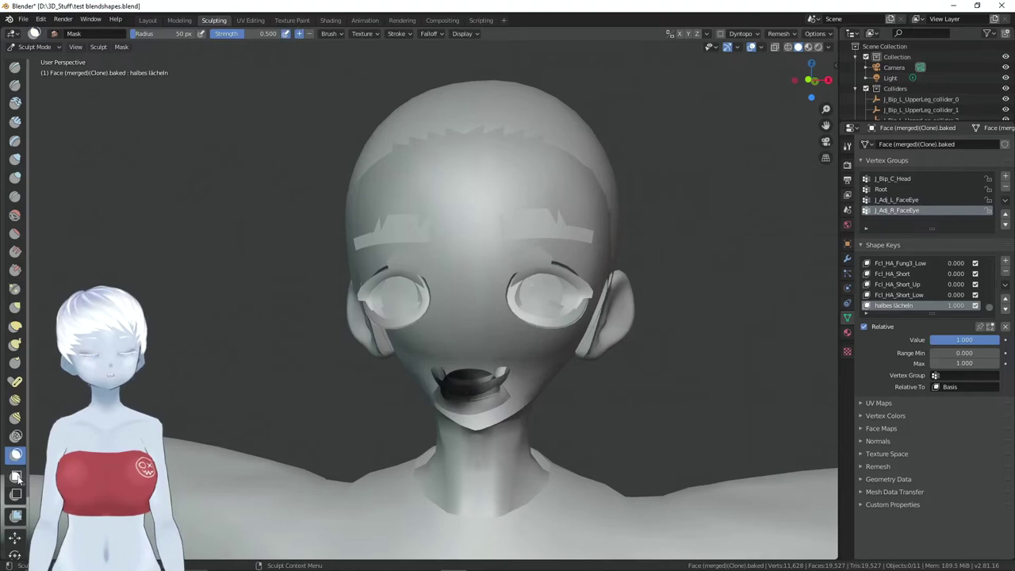
key("b")
Orbit around the head, then return to Edit Mode with all vertices deselected
mouse_move(414, 344)
middle_mouse_down()
mouse_move(436, 357)
mouse_move(411, 357)
middle_mouse_up()
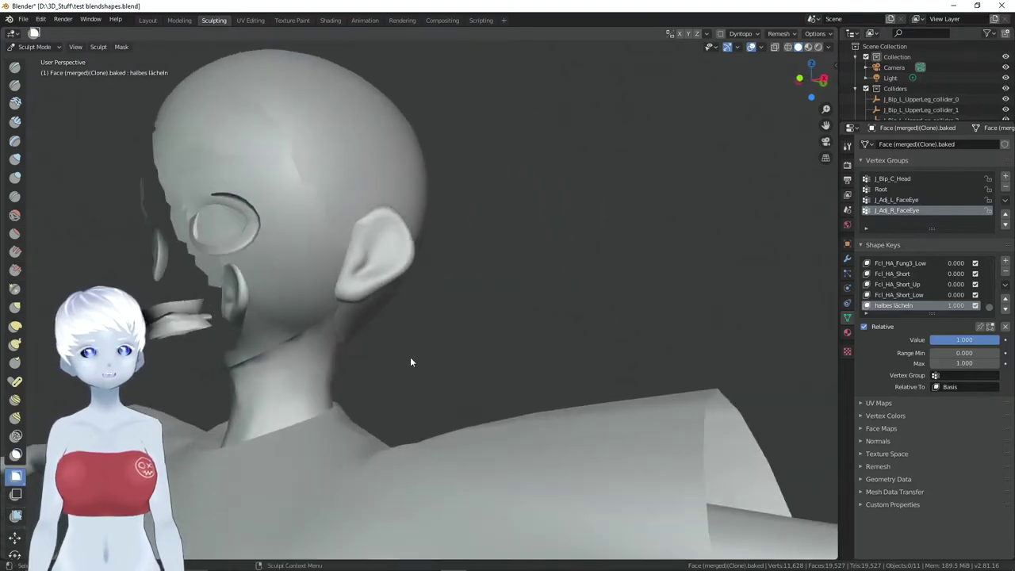
mouse_move(187, 345)
middle_mouse_down()
mouse_move(291, 367)
mouse_move(262, 384)
middle_mouse_up()
middle_click_drag(196, 406, 237, 407)
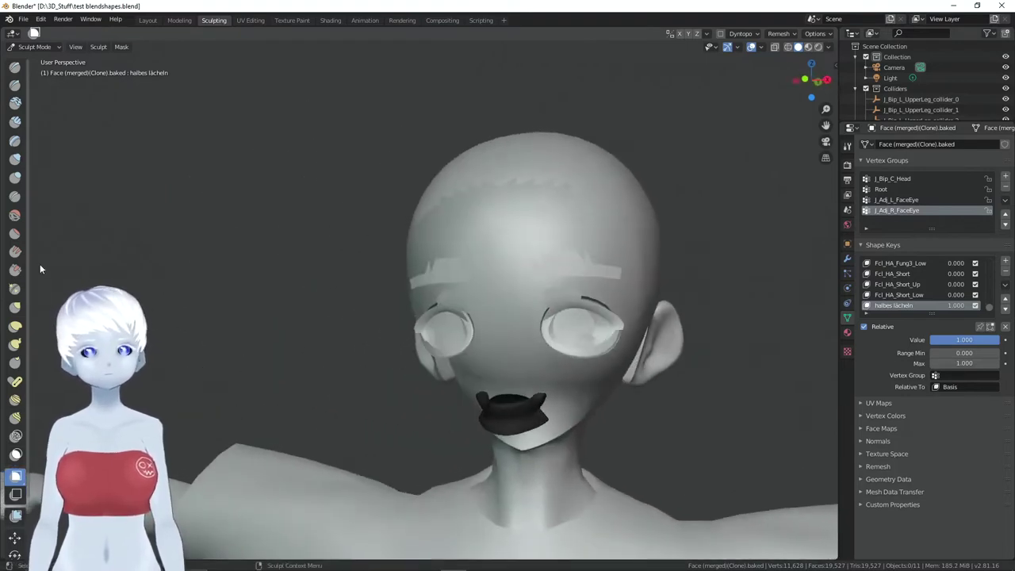
left_click(37, 47)
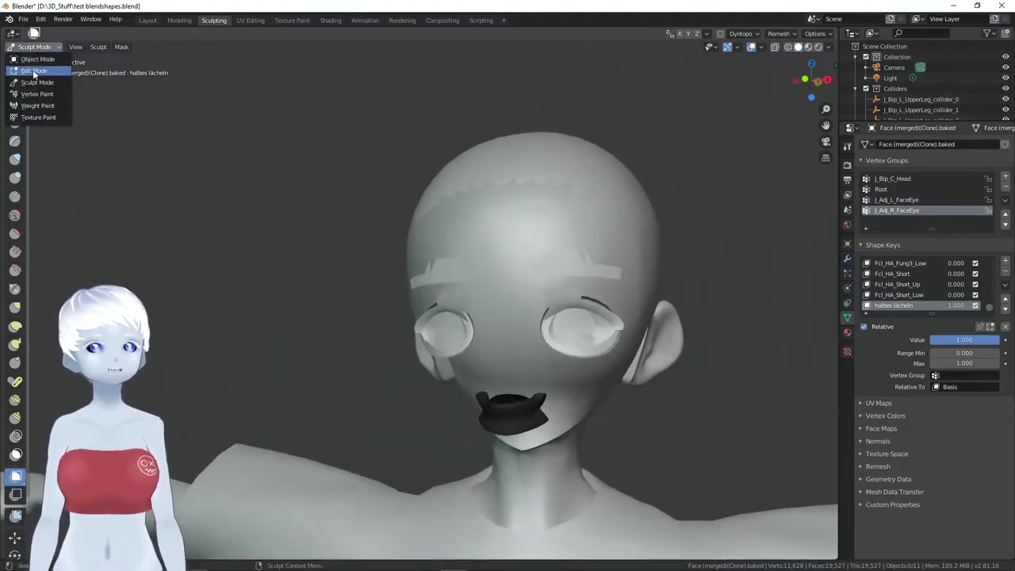
left_click(32, 70)
key("l")
middle_click_drag(435, 268, 464, 280)
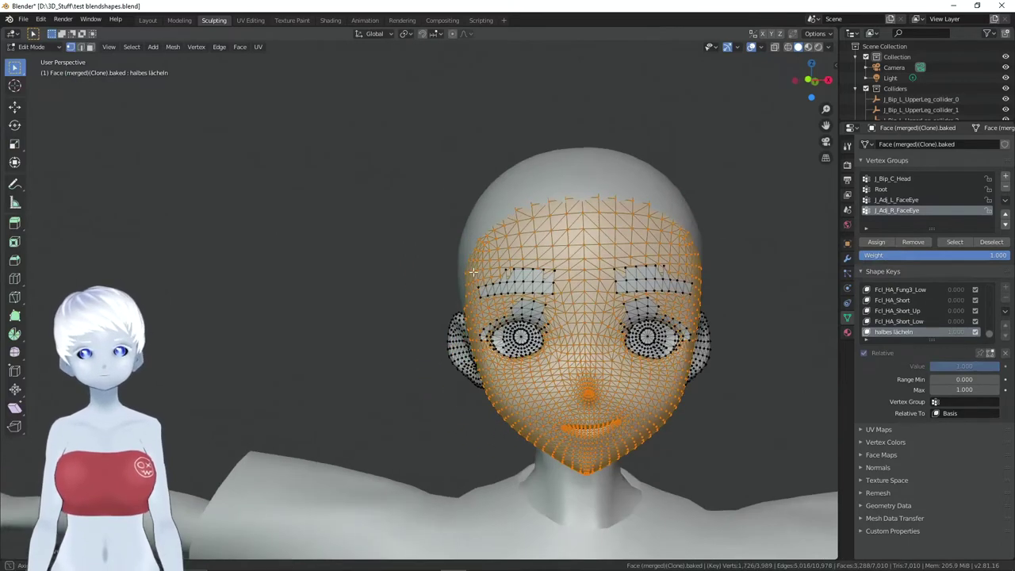
key("alt+a")
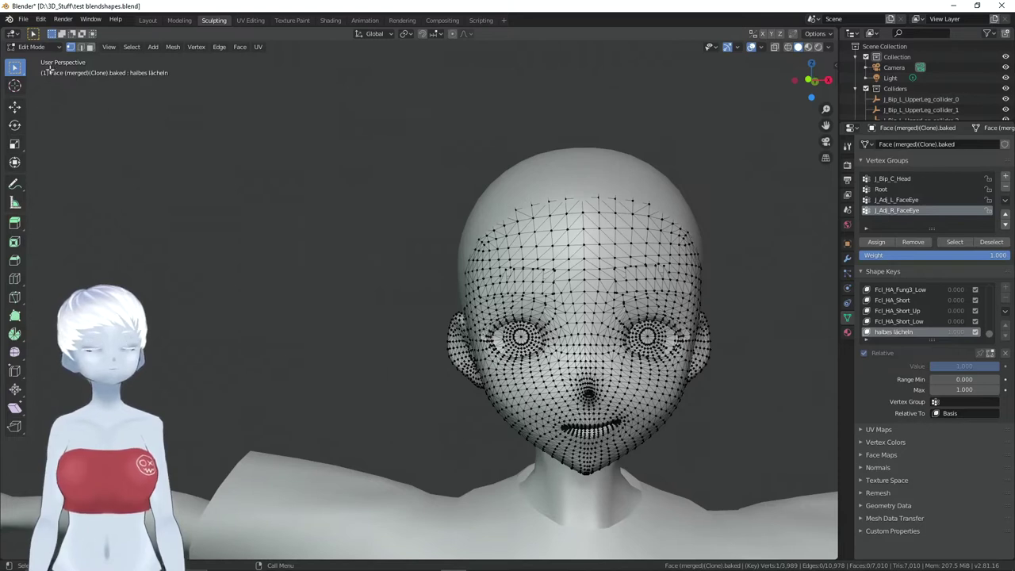
Switch the face back to Sculpt Mode and orbit to a nearly frontal view
left_click(31, 47)
left_click(38, 81)
middle_click_drag(603, 295, 622, 305)
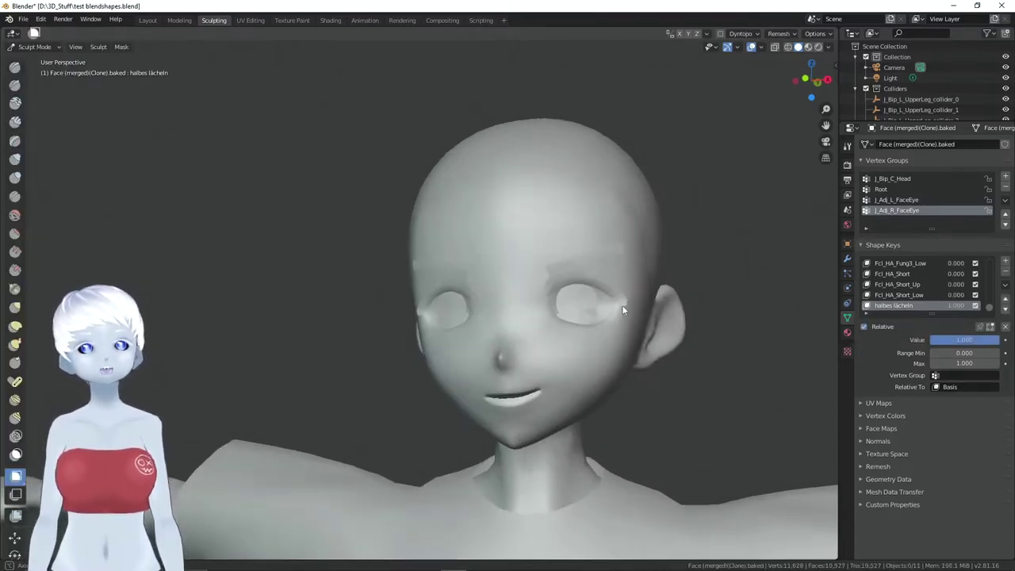
scroll(572, 337, "up", 2)
middle_click_drag(657, 391, 584, 441)
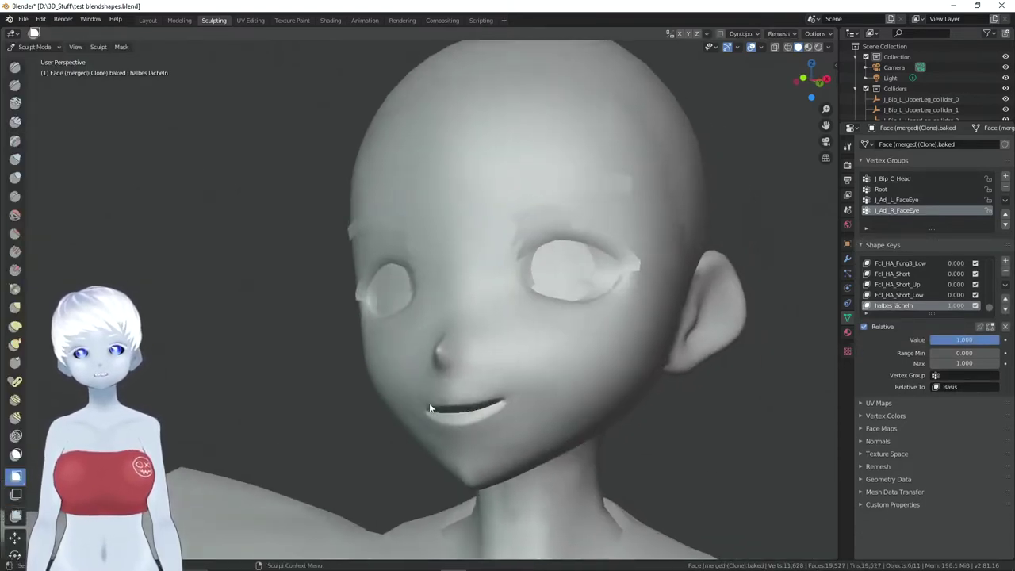
mouse_move(470, 436)
middle_mouse_down()
mouse_move(515, 423)
mouse_move(376, 415)
middle_mouse_up()
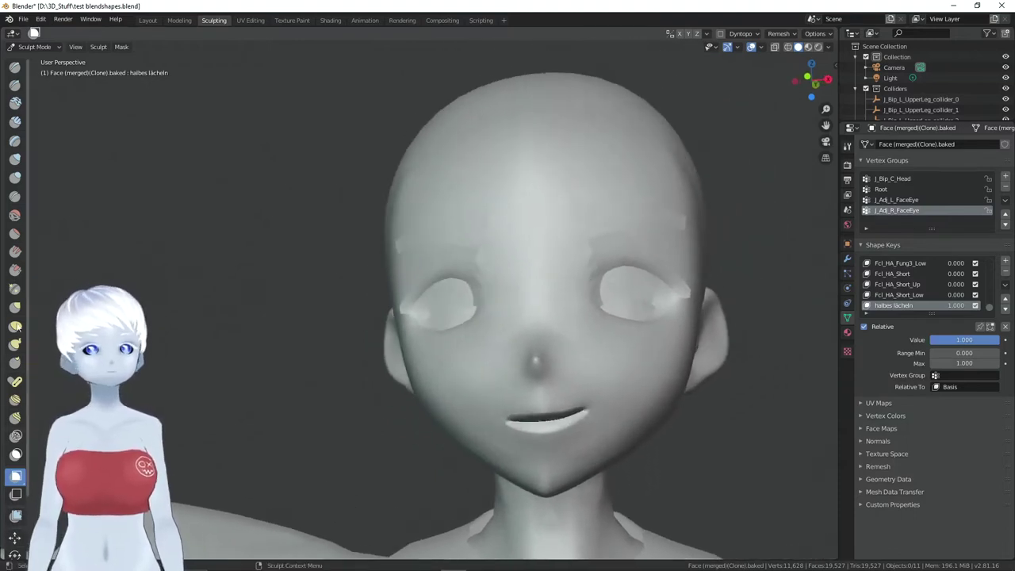
Mask a wide band across both eyes and the nose, then try the Grab brush near the right eye
left_click(16, 436)
left_click(16, 454)
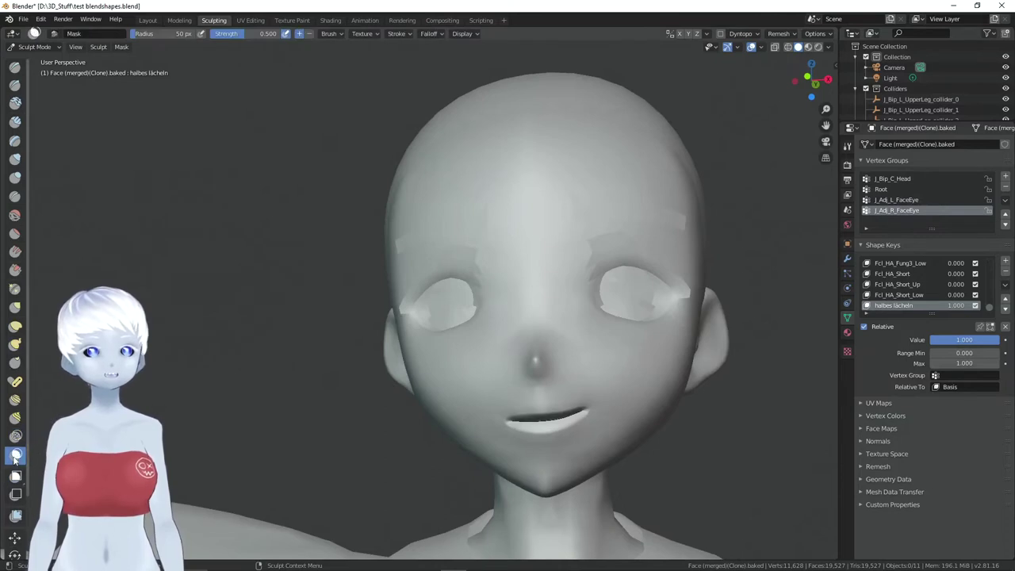
left_click_drag(549, 343, 540, 361)
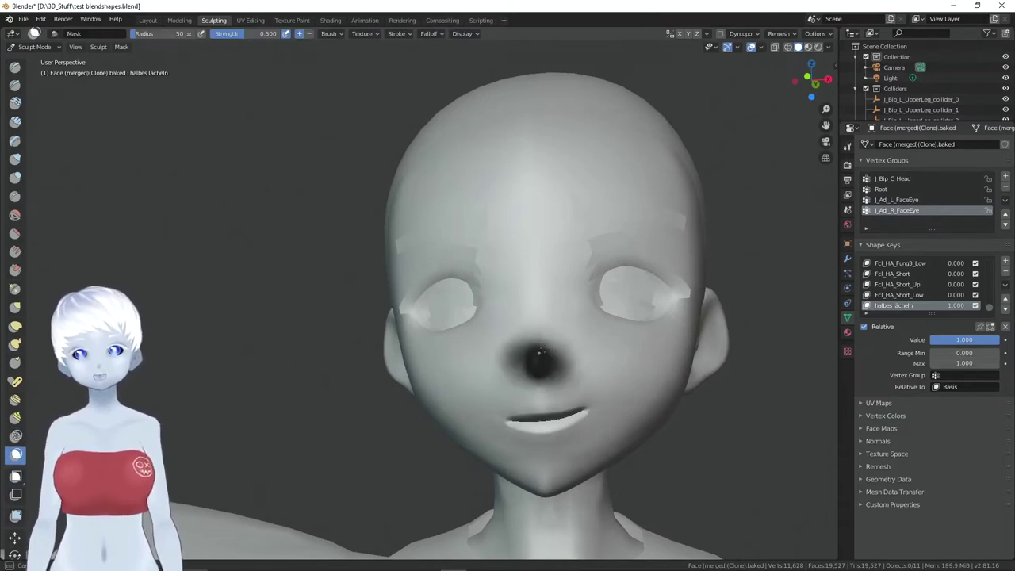
mouse_move(412, 327)
left_mouse_down()
mouse_move(528, 349)
mouse_move(682, 314)
mouse_move(603, 341)
mouse_move(562, 302)
mouse_move(619, 287)
mouse_move(445, 298)
mouse_move(413, 321)
mouse_move(482, 302)
mouse_move(651, 290)
mouse_move(619, 273)
mouse_move(605, 314)
mouse_move(556, 350)
left_mouse_up()
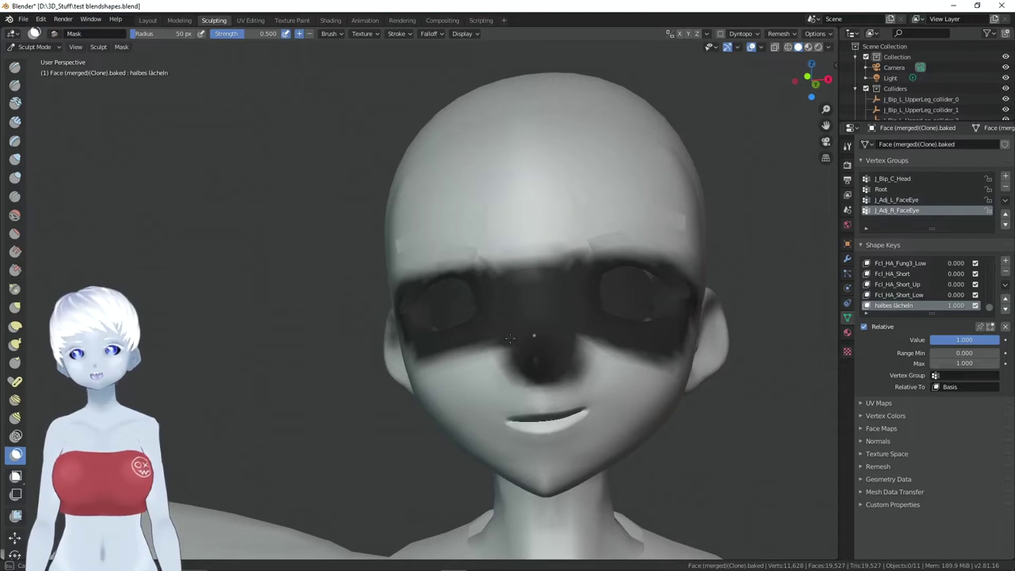
middle_click_drag(556, 333, 403, 324)
left_click(14, 307)
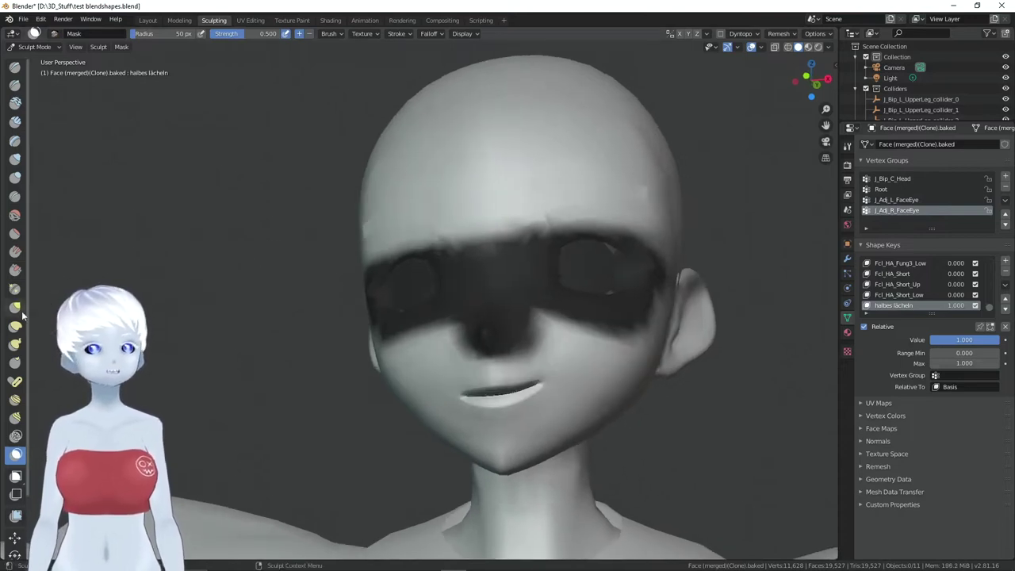
mouse_move(548, 321)
left_mouse_down()
mouse_move(585, 297)
mouse_move(543, 307)
left_mouse_up()
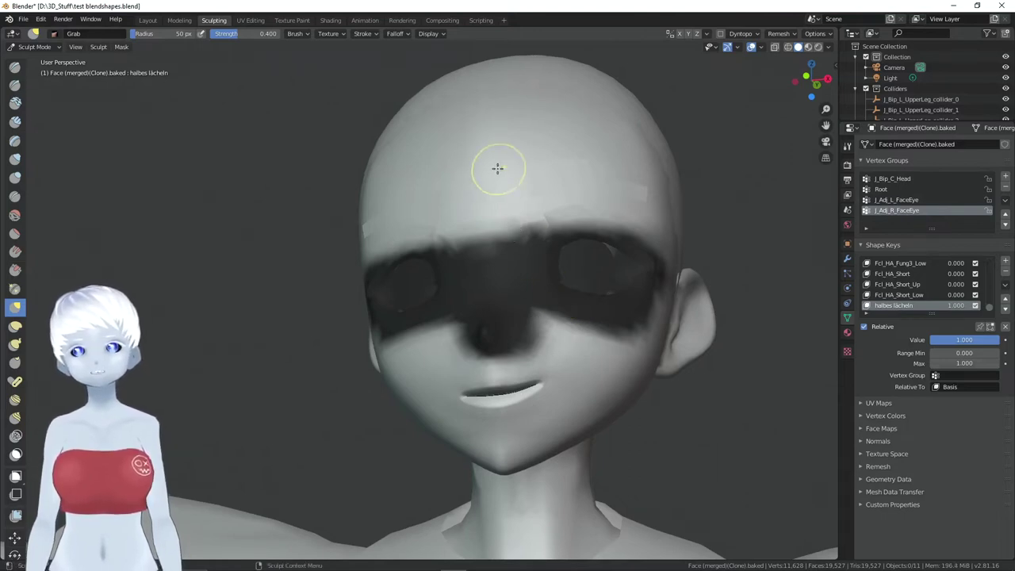
Pull the mouth's right corner upward into a half smile and check it from several angles
middle_click_drag(601, 335, 612, 331)
middle_click_drag(502, 398, 541, 342)
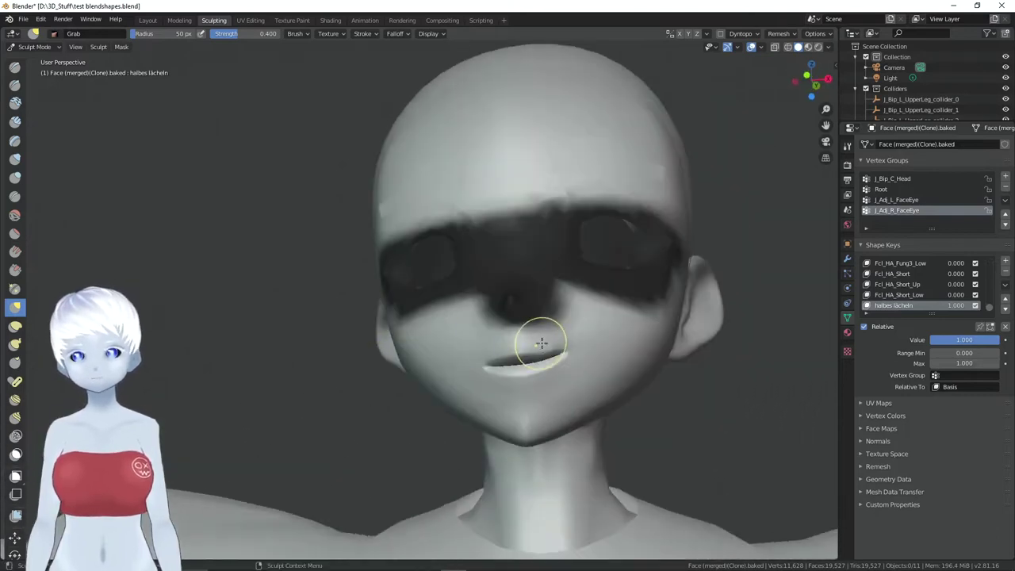
left_click_drag(542, 343, 563, 356)
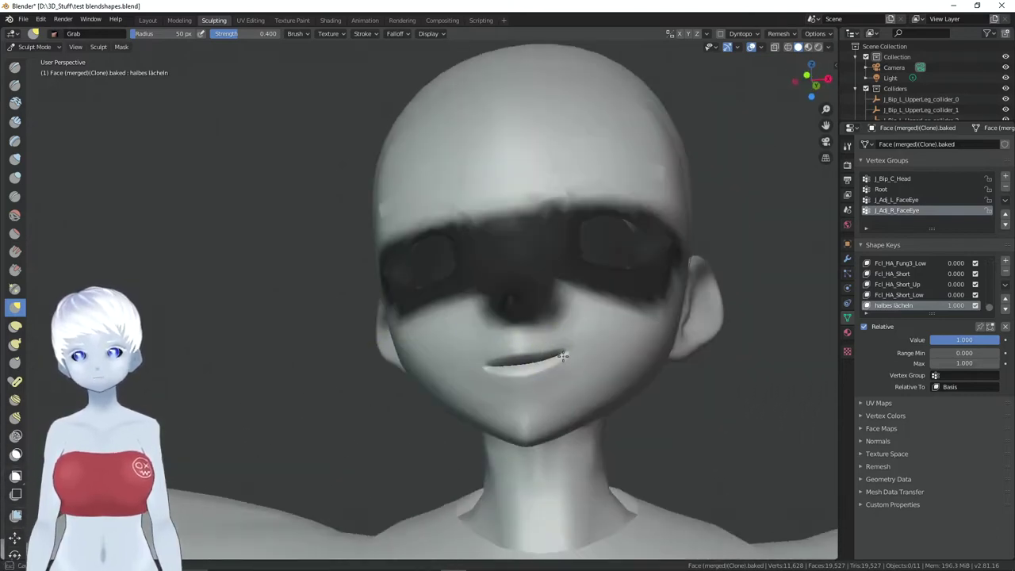
middle_click_drag(577, 350, 560, 365)
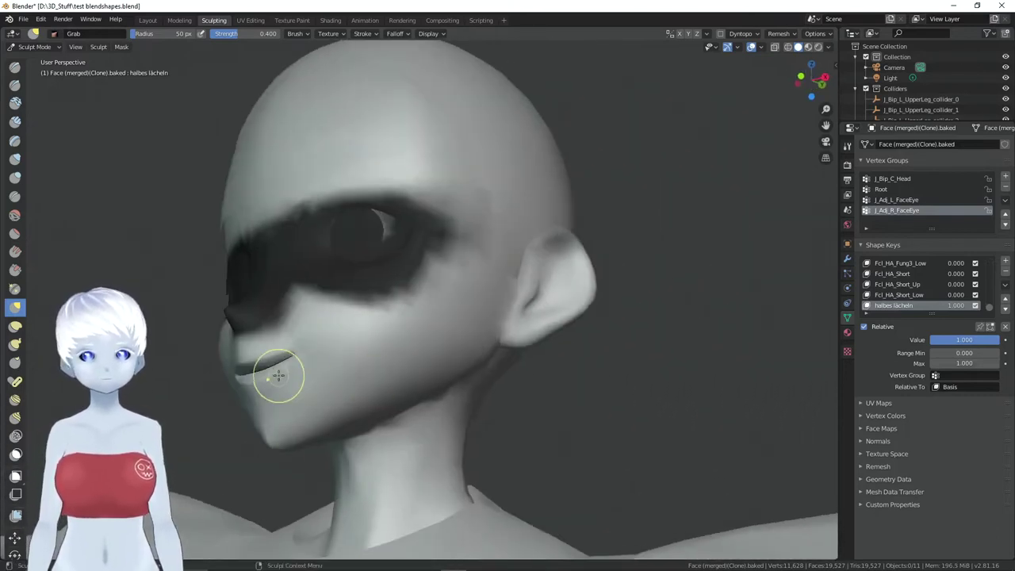
middle_click_drag(289, 372, 333, 374)
scroll(529, 336, "down", 2)
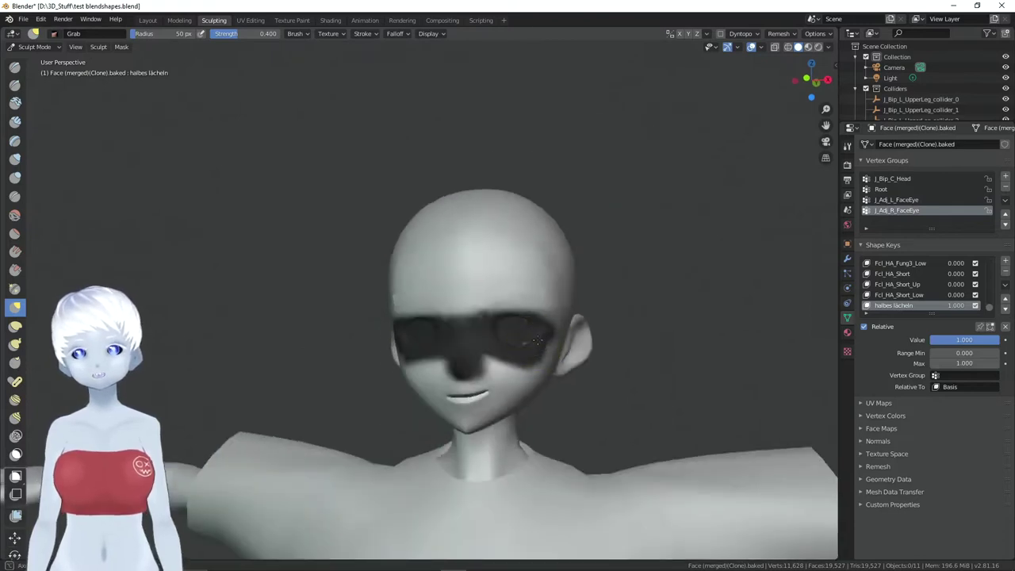
middle_click_drag(528, 335, 581, 310)
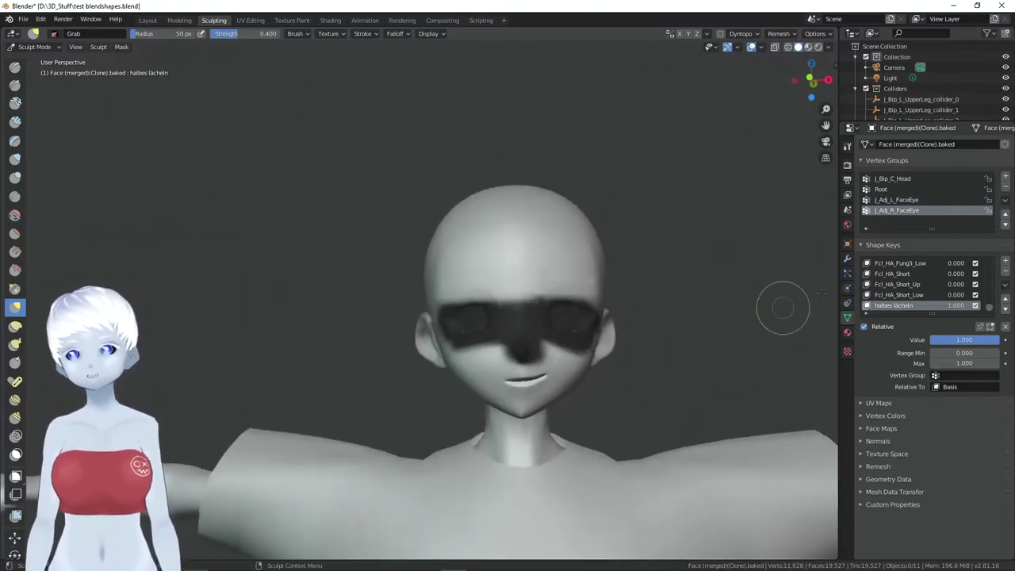
middle_click_drag(498, 358, 494, 341)
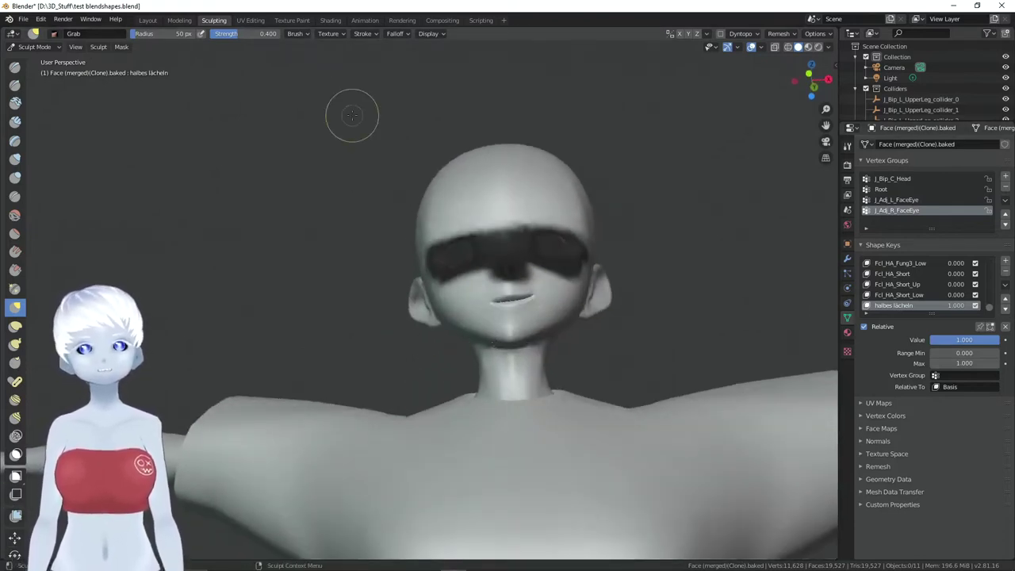
Return to the Layout workspace and view the textured face with its soft smile
left_click(147, 20)
mouse_move(404, 248)
middle_mouse_down()
mouse_move(295, 244)
mouse_move(393, 256)
middle_mouse_up()
mouse_move(439, 278)
middle_mouse_down()
mouse_move(426, 283)
mouse_move(445, 292)
middle_mouse_up()
scroll(445, 292, "down", 2)
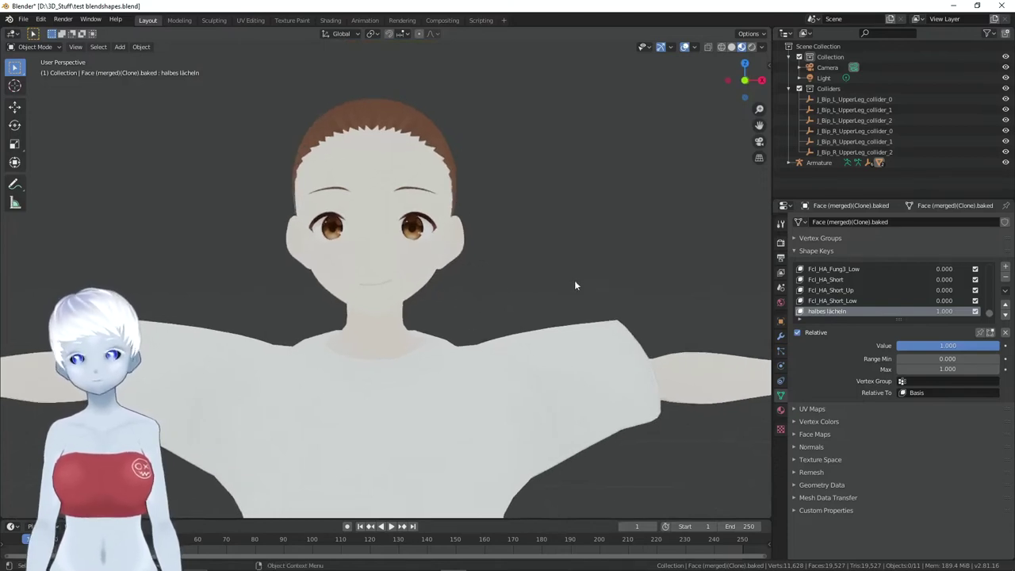
Zoom in close on the mouth and put the face mesh into Edit Mode
scroll(502, 259, "up", 1)
scroll(502, 259, "up", 3)
scroll(503, 263, "up", 3)
scroll(503, 263, "down", 3)
key("Tab")
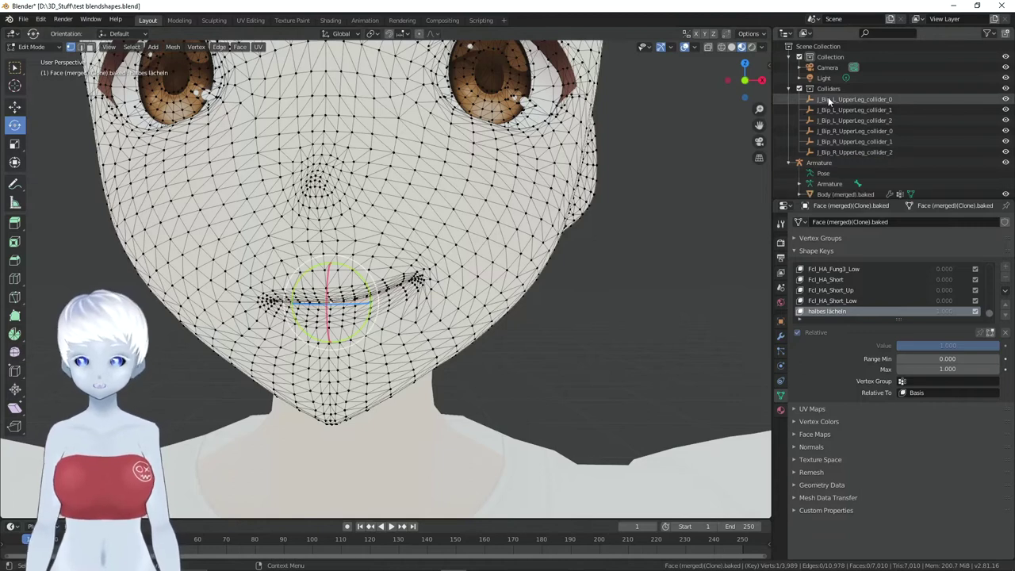
Set the viewport Clip Start to 0.001 m in the sidebar's View settings
key("n")
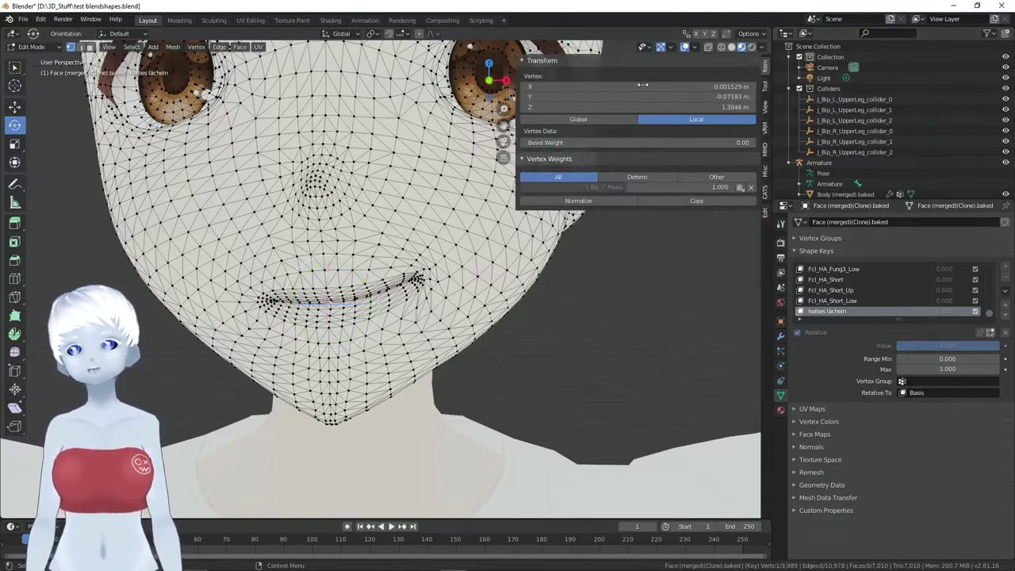
left_click(764, 107)
left_click(683, 88)
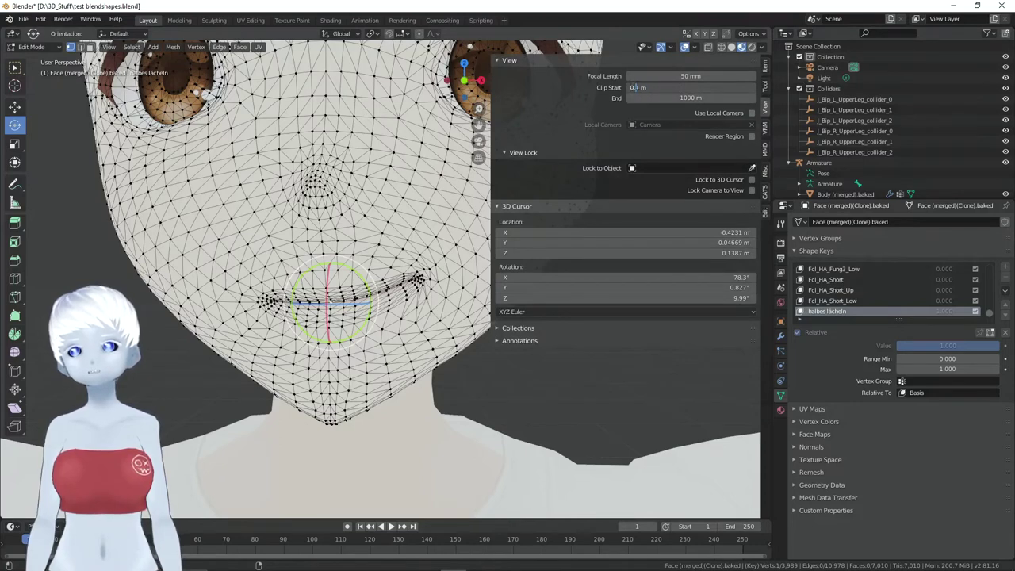
type("00")
key("Return")
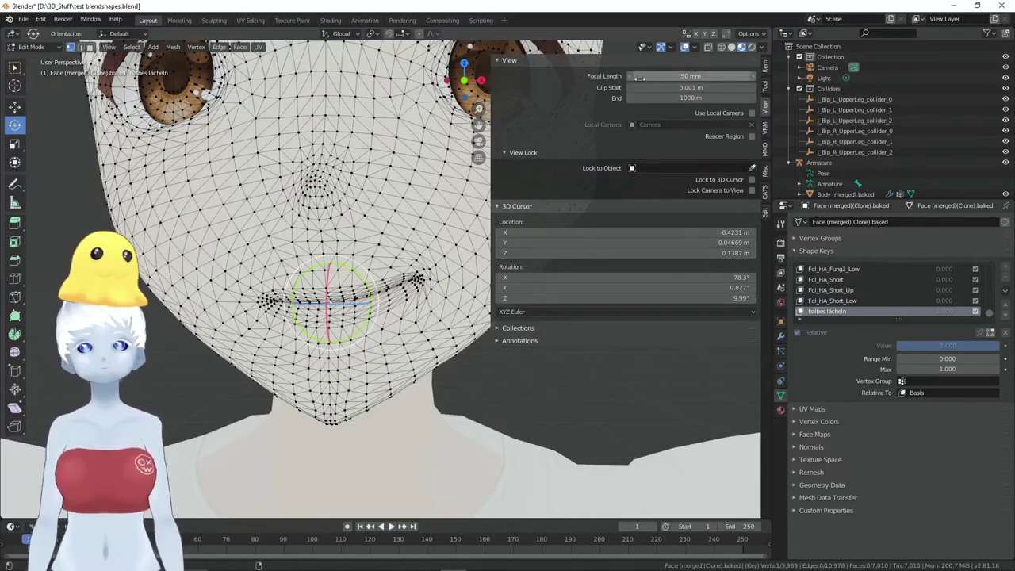
Zoom in on the lip, select the lip-corner vertex and return to Select Box
left_click(354, 238)
scroll(316, 282, "up", 1)
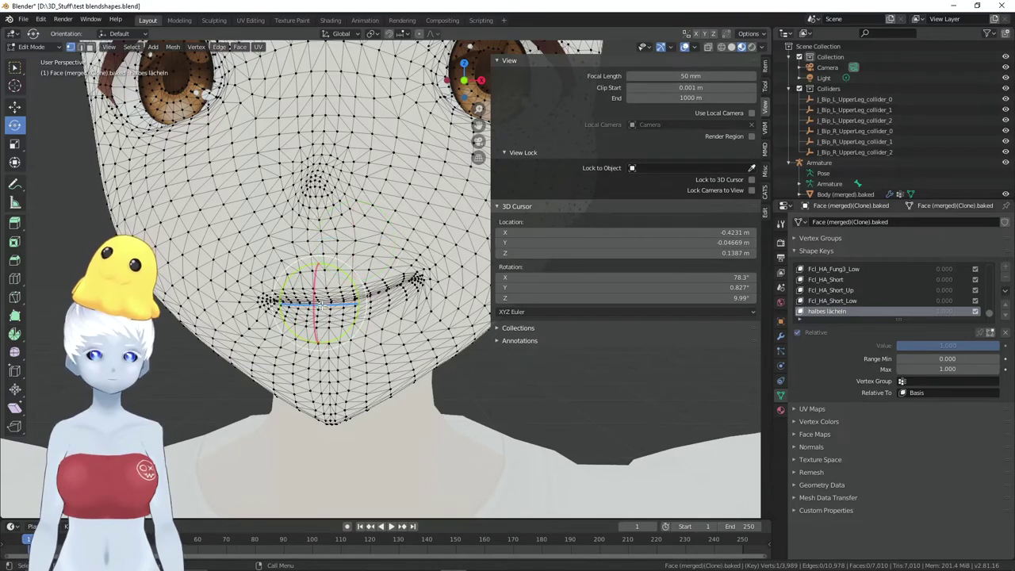
scroll(316, 281, "up", 5)
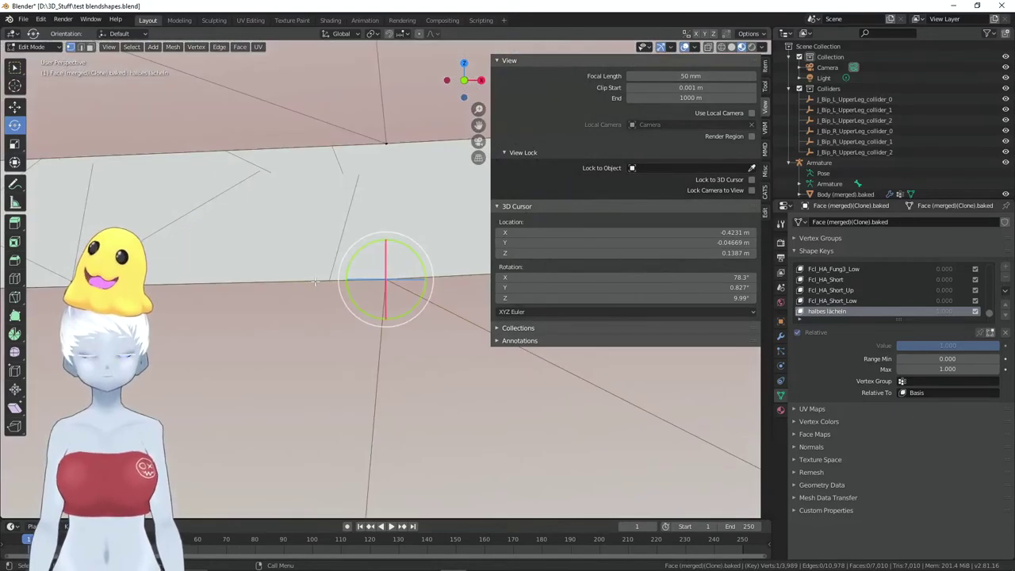
scroll(331, 275, "down", 3)
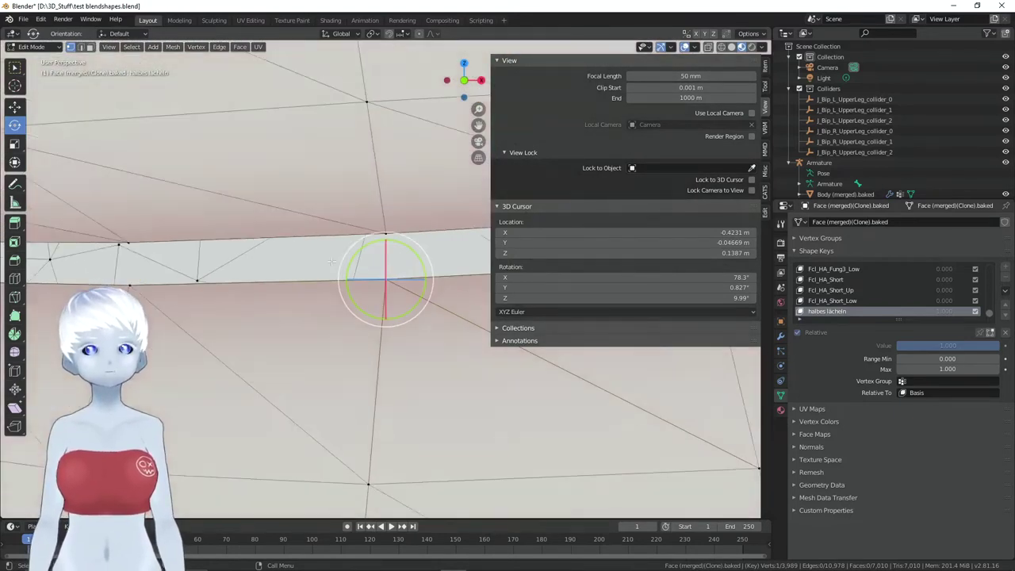
scroll(238, 286, "down", 2)
scroll(236, 286, "down", 1)
scroll(246, 288, "down", 1)
scroll(258, 286, "down", 2)
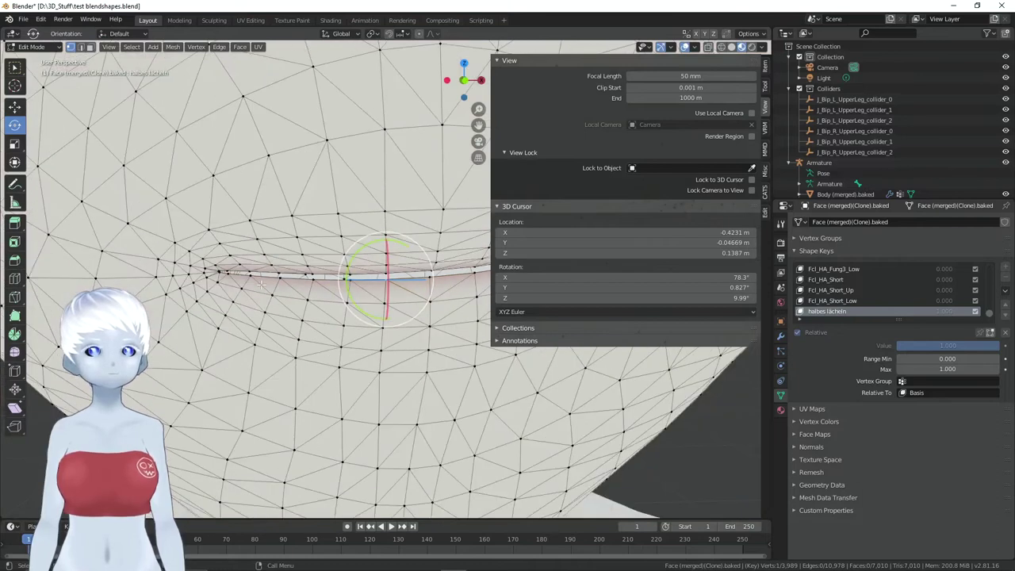
left_click(226, 274)
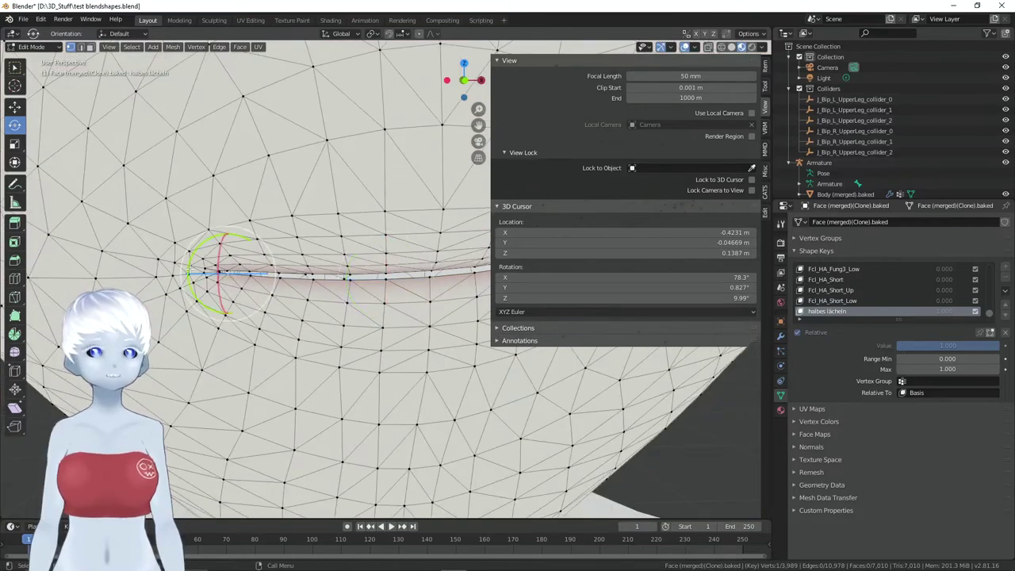
key("w")
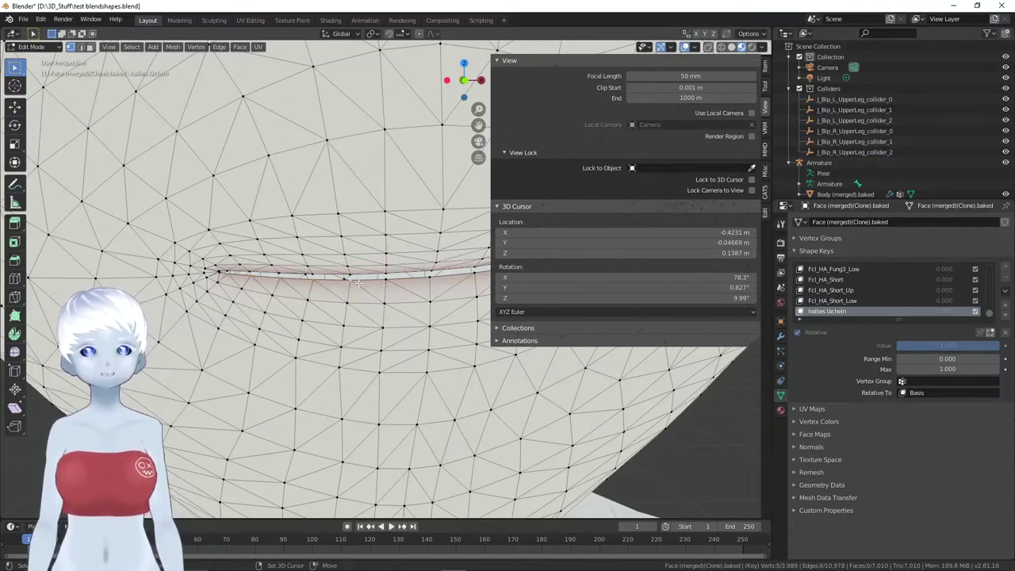
Hide the sidebar and orbit beneath the chin to get close to the lip edge
scroll(358, 283, "up", 2)
key("n")
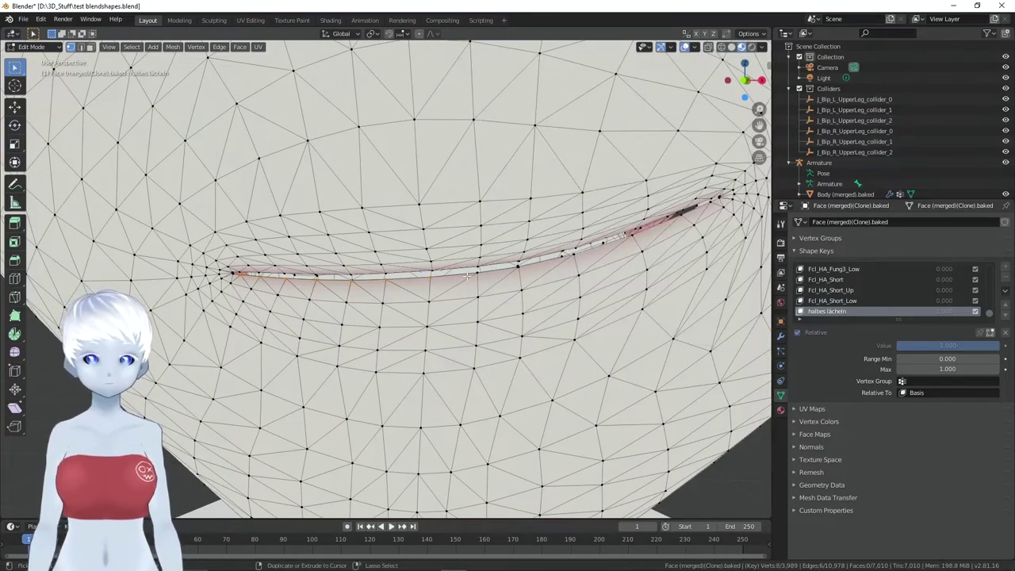
middle_click_drag(516, 270, 446, 290)
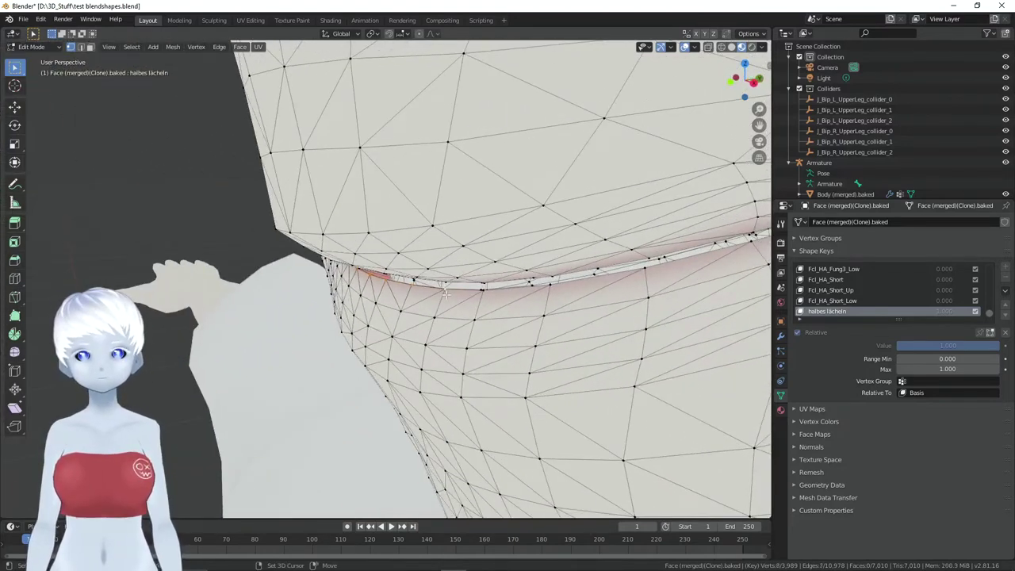
mouse_move(477, 292)
middle_mouse_down()
mouse_move(476, 340)
mouse_move(508, 330)
mouse_move(498, 313)
middle_mouse_up()
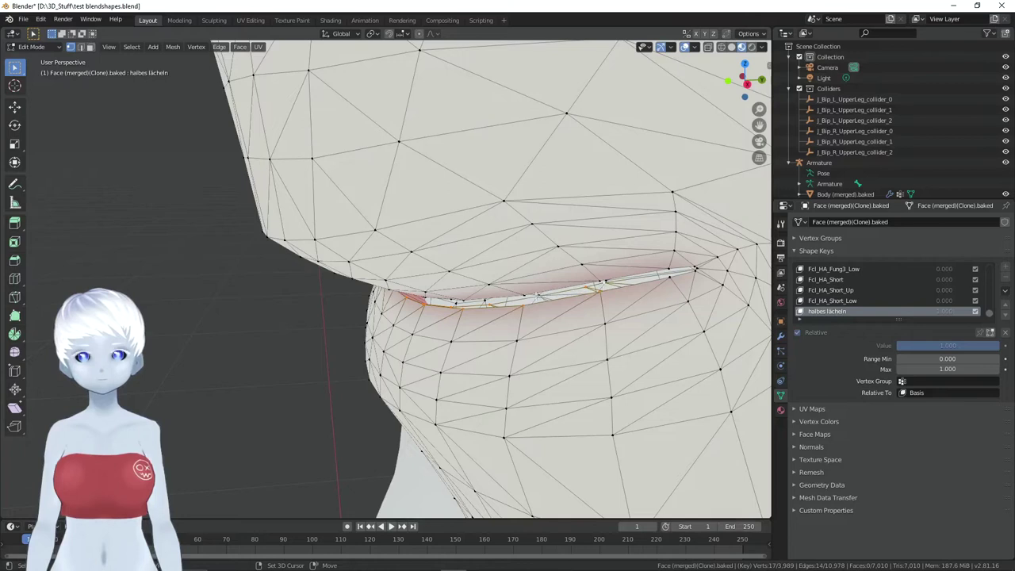
middle_click_drag(660, 277, 634, 266)
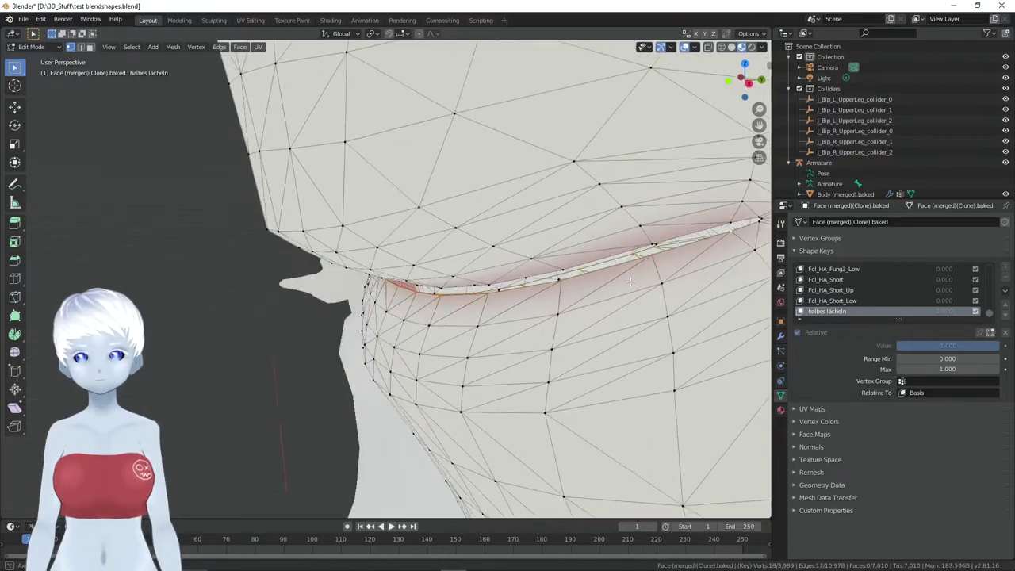
scroll(634, 266, "up", 4)
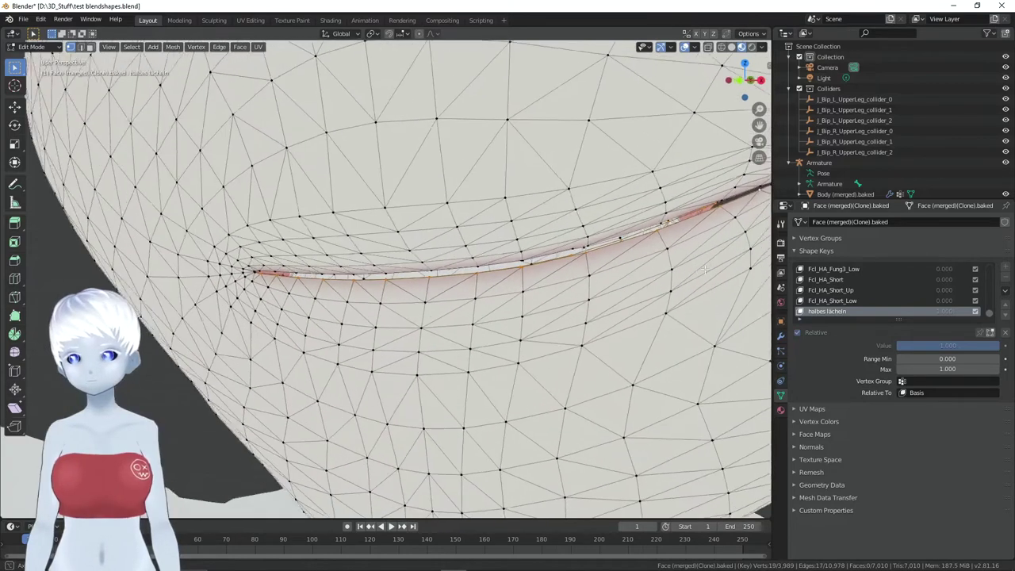
Raise the lip vertices slightly with the Move tool and go back to Object Mode
left_click(15, 107)
left_click_drag(507, 211, 509, 205)
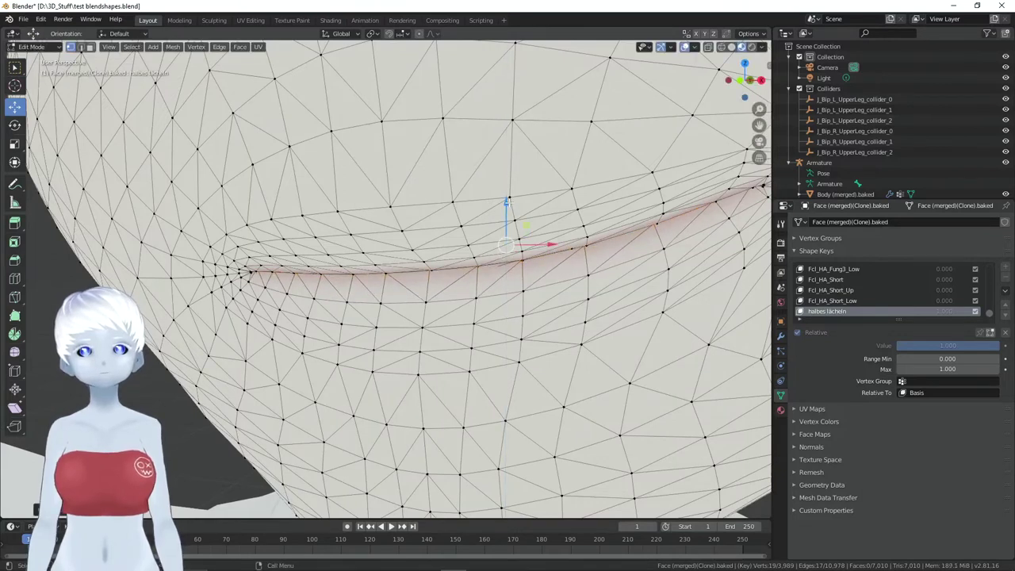
scroll(506, 220, "down", 5)
key("Tab")
scroll(517, 230, "up", 2)
Inspect the half smile from several angles, then set halbes lächeln's value to 0.000
middle_click_drag(517, 230, 520, 224)
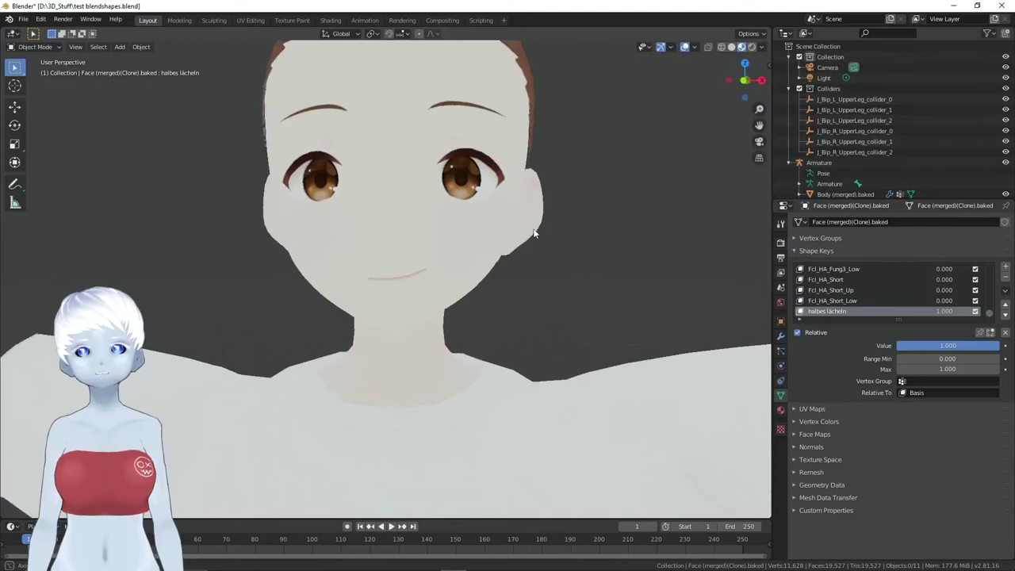
scroll(520, 225, "down", 3)
mouse_move(487, 267)
middle_mouse_down()
mouse_move(528, 220)
mouse_move(555, 224)
middle_mouse_up()
mouse_move(548, 170)
middle_mouse_down()
mouse_move(495, 225)
mouse_move(512, 240)
middle_mouse_up()
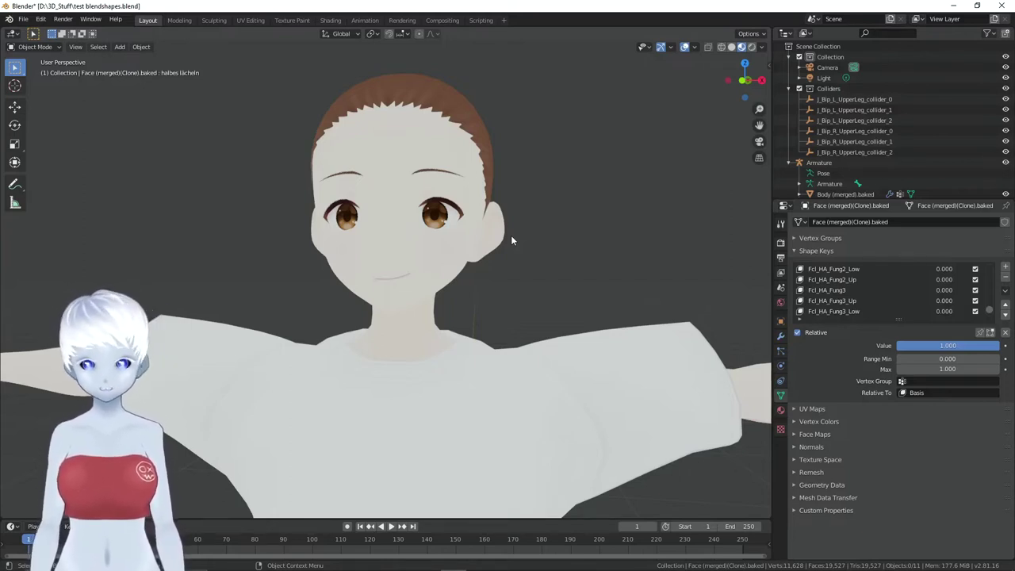
scroll(864, 305, "down", 3)
scroll(849, 304, "down", 1)
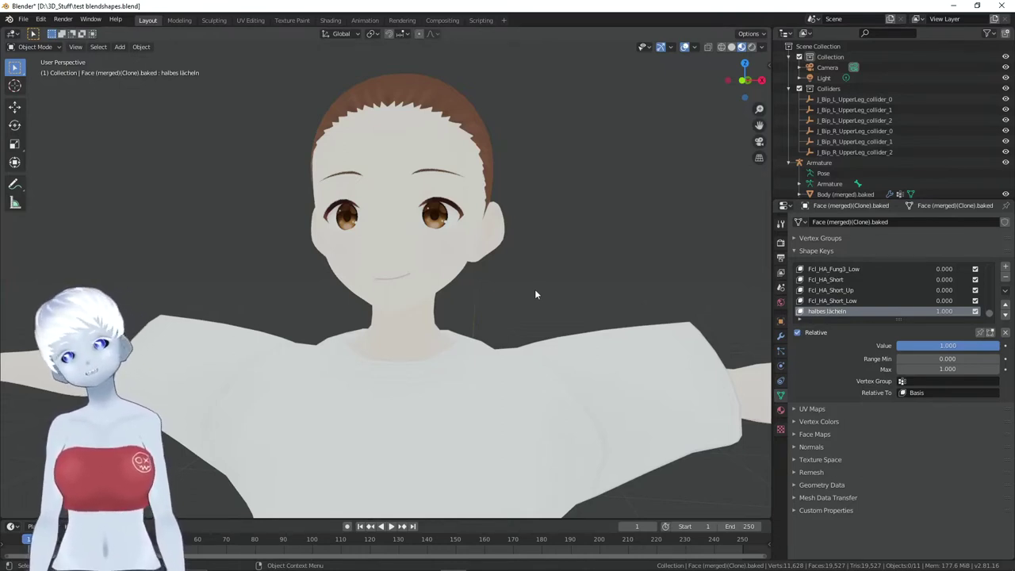
middle_click_drag(535, 294, 487, 187)
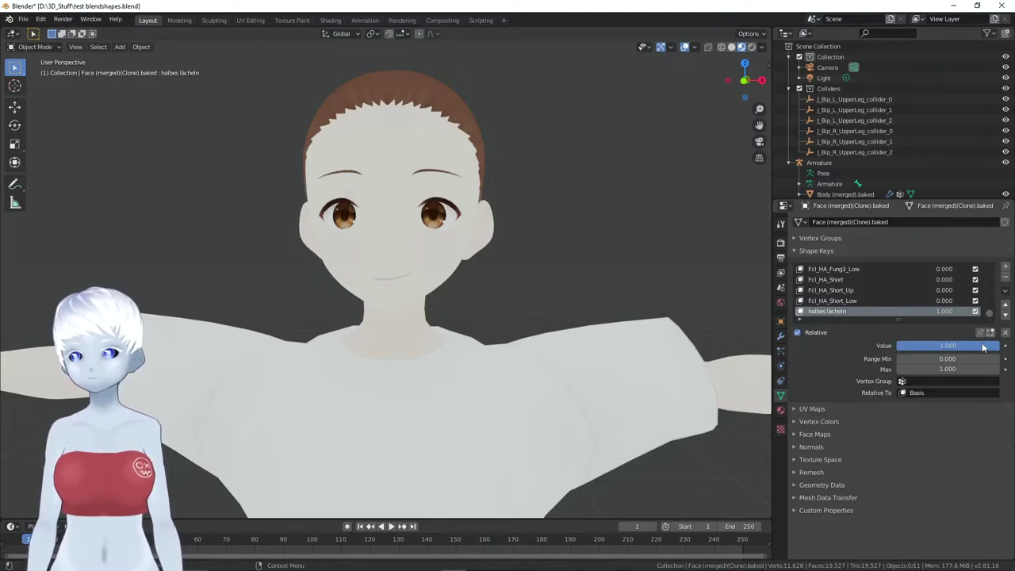
left_click_drag(948, 345, 901, 346)
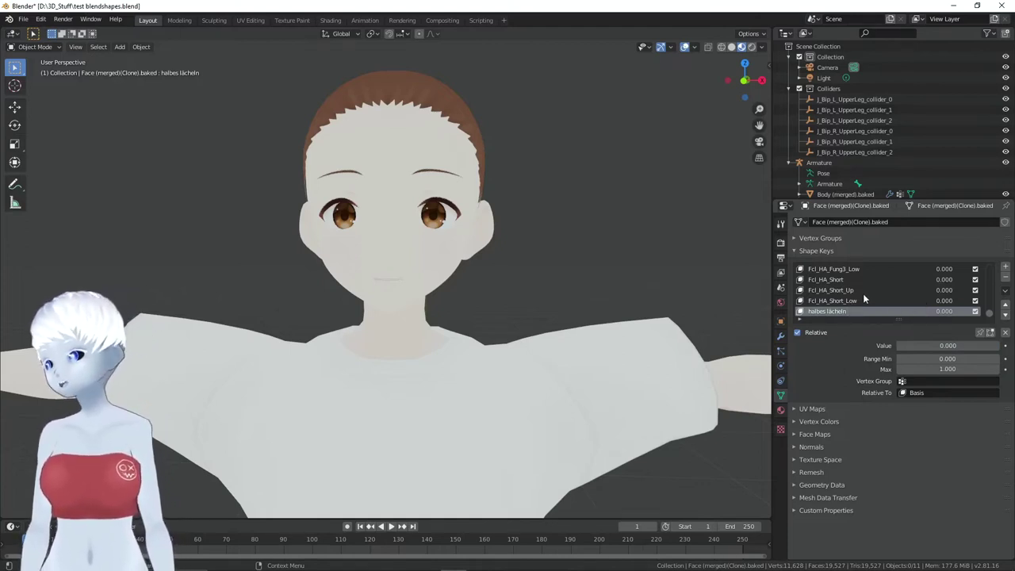
Raise the Fcl_MTH_O and Fcl_MTH_E mouth keys, settling Fcl_MTH_O at 0.416
scroll(863, 295, "up", 1)
scroll(864, 294, "up", 5)
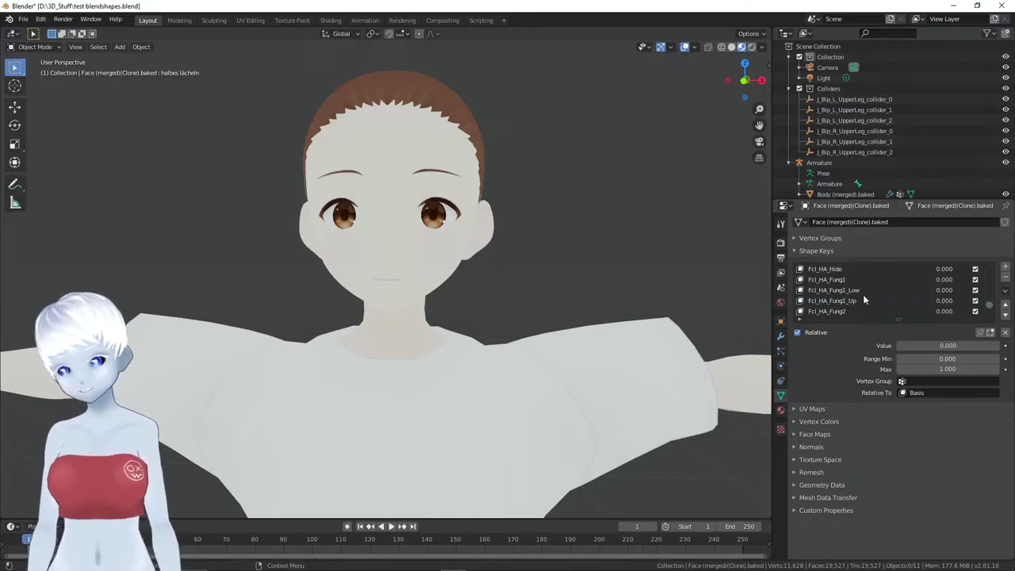
scroll(863, 295, "up", 10)
left_click(850, 312)
left_click_drag(911, 345, 957, 345)
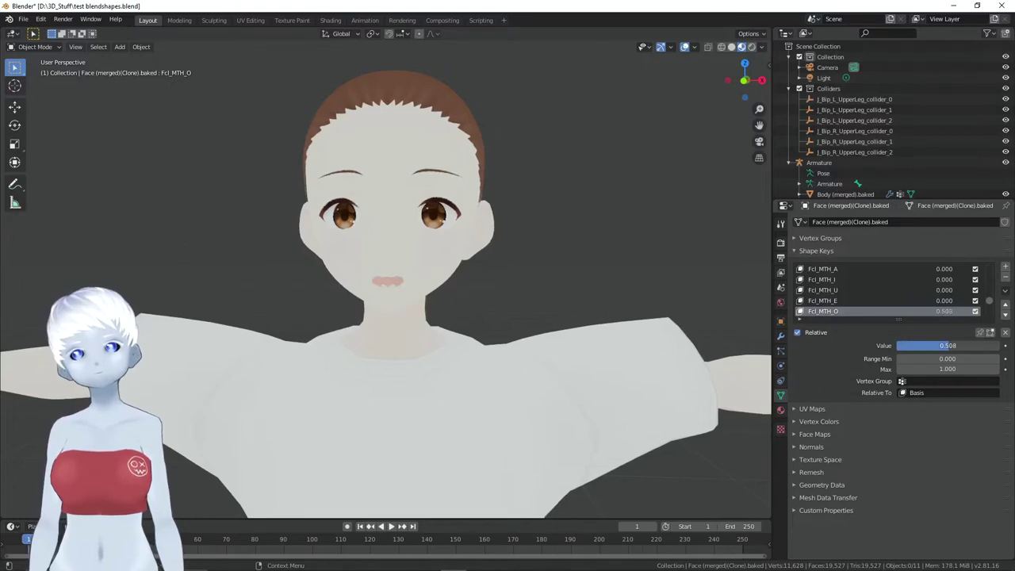
left_click(835, 302)
mouse_move(920, 346)
left_mouse_down()
mouse_move(932, 346)
mouse_move(901, 346)
mouse_move(931, 347)
left_mouse_up()
left_click(822, 291)
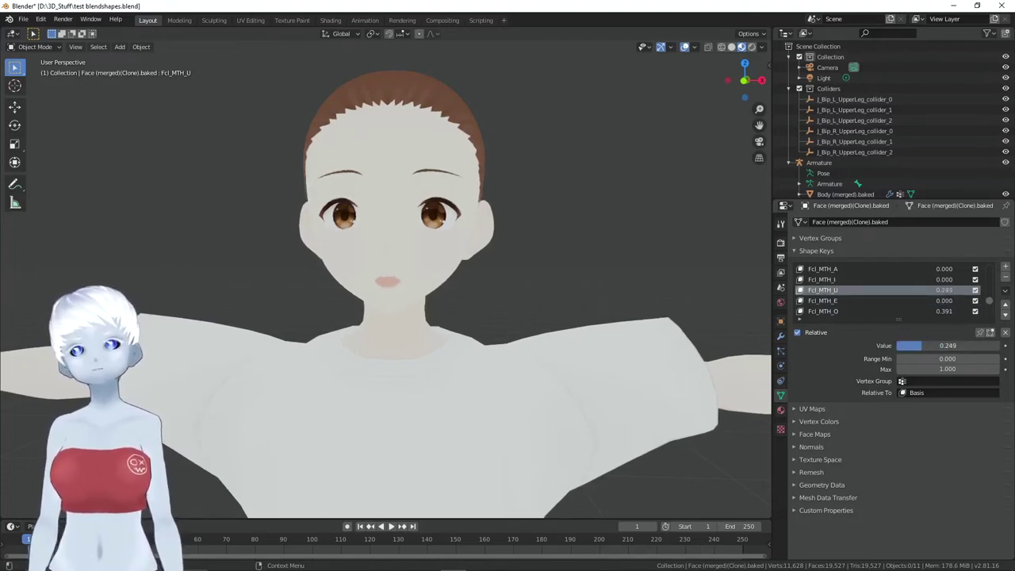
mouse_move(499, 286)
middle_mouse_down()
mouse_move(607, 291)
mouse_move(532, 280)
middle_mouse_up()
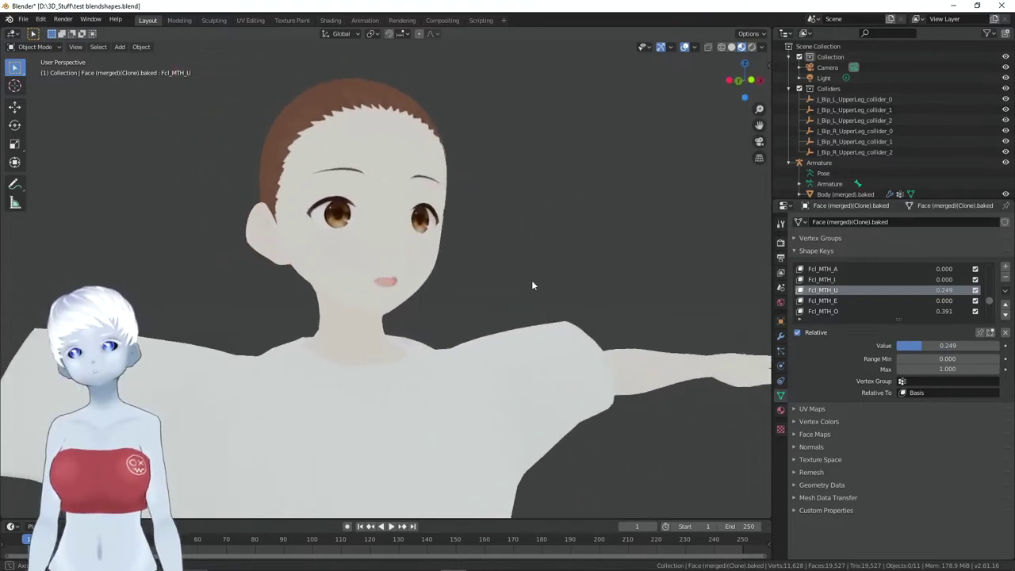
left_click(823, 311)
left_click_drag(920, 346, 901, 346)
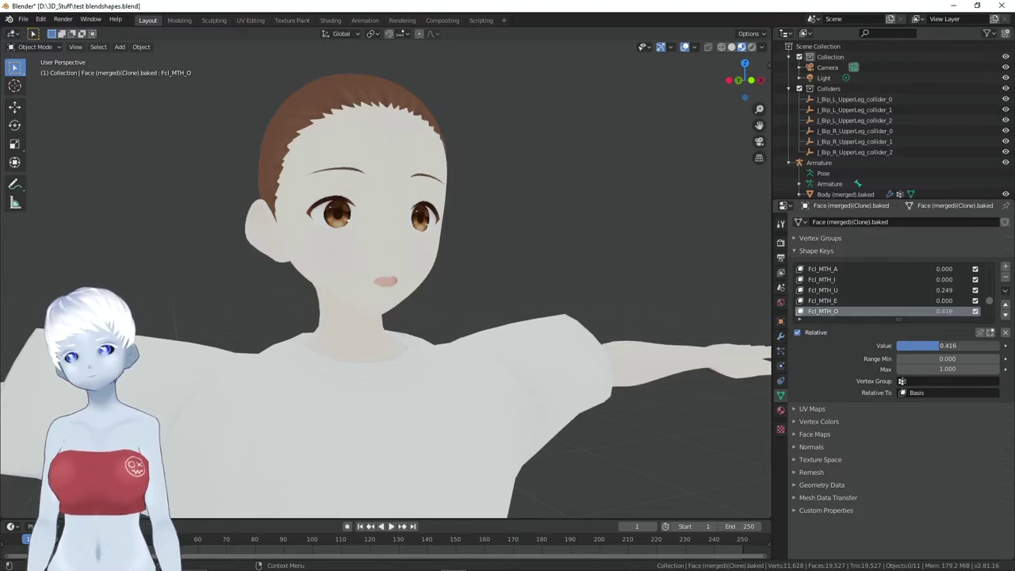
Set Fcl_MTH_A to 0.239 and Fcl_MTH_E to 0.284, checking the open mouth from both sides
middle_click_drag(760, 341, 492, 300)
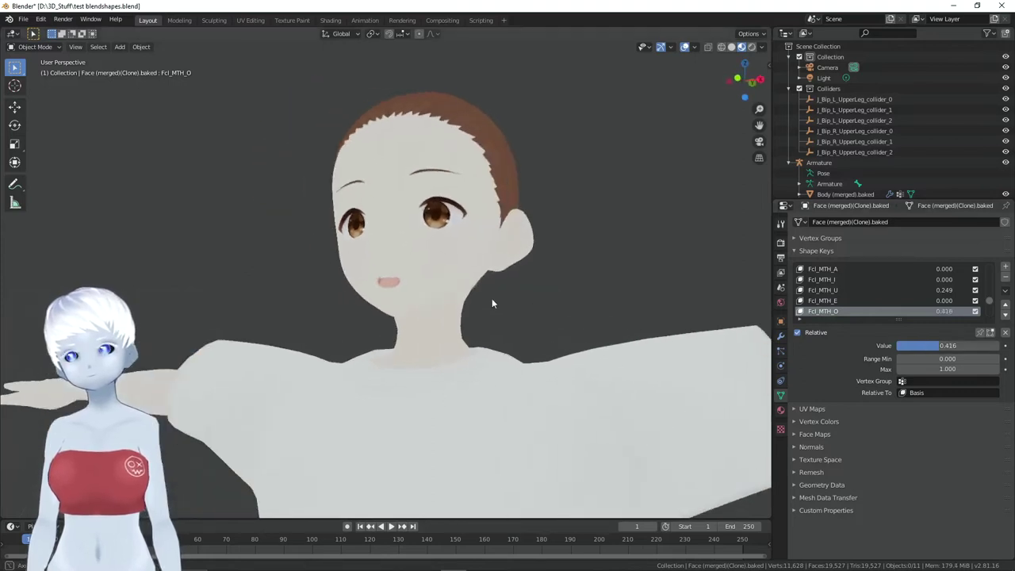
left_click(855, 273)
left_click_drag(904, 346, 932, 346)
middle_click_drag(587, 306, 662, 324)
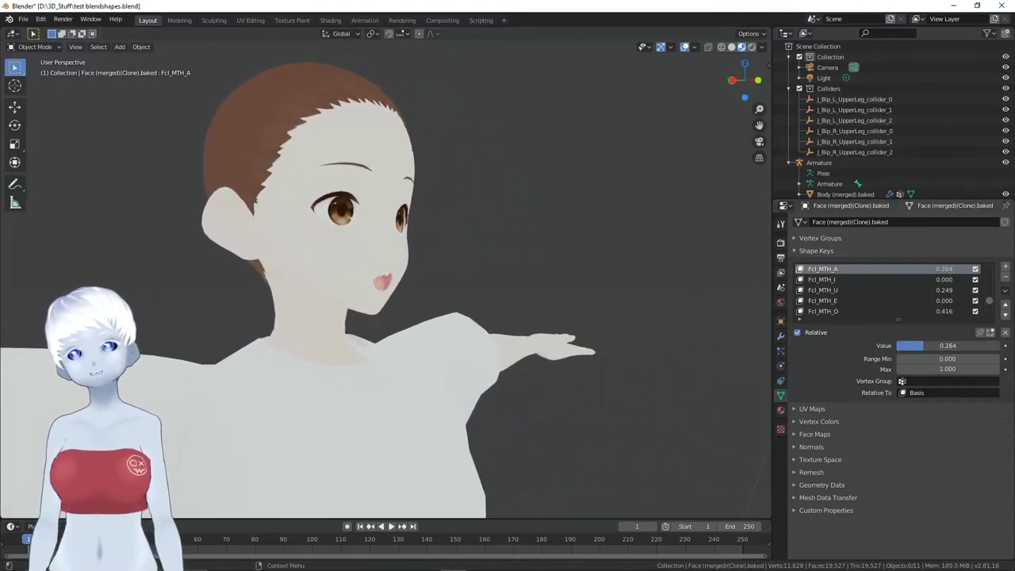
key("ctrl+z")
mouse_move(576, 293)
middle_mouse_down()
mouse_move(485, 284)
mouse_move(507, 287)
middle_mouse_up()
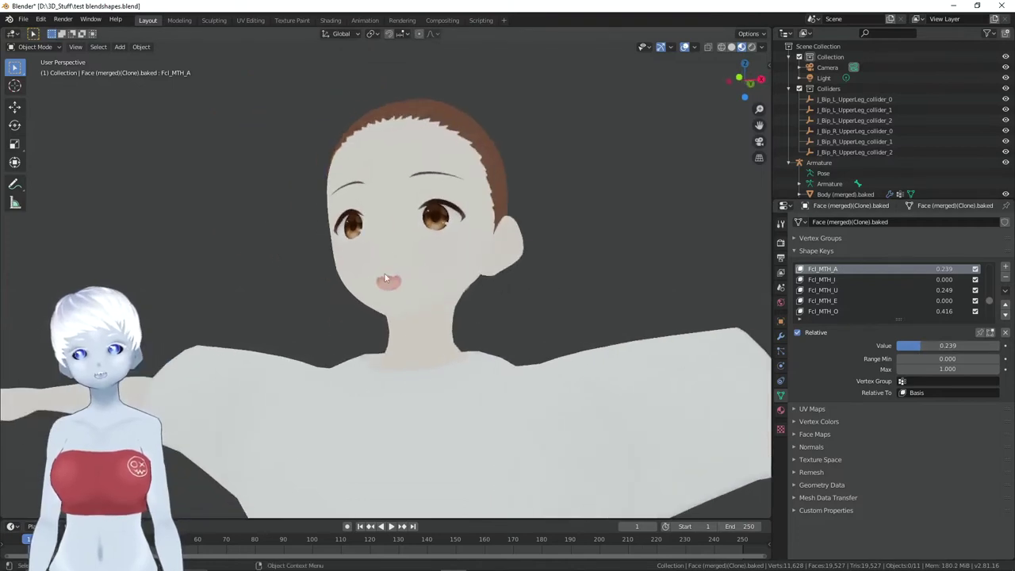
left_click(822, 301)
left_click_drag(923, 346, 952, 346)
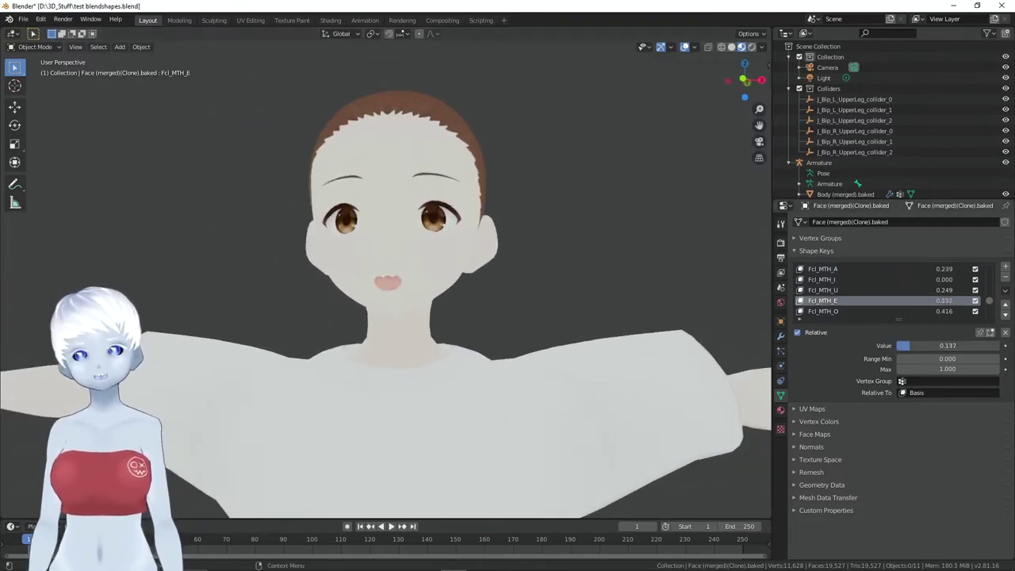
middle_click_drag(580, 291, 651, 301)
mouse_move(538, 285)
middle_mouse_down()
mouse_move(445, 222)
mouse_move(621, 234)
mouse_move(533, 219)
middle_mouse_up()
middle_click_drag(452, 287, 497, 300)
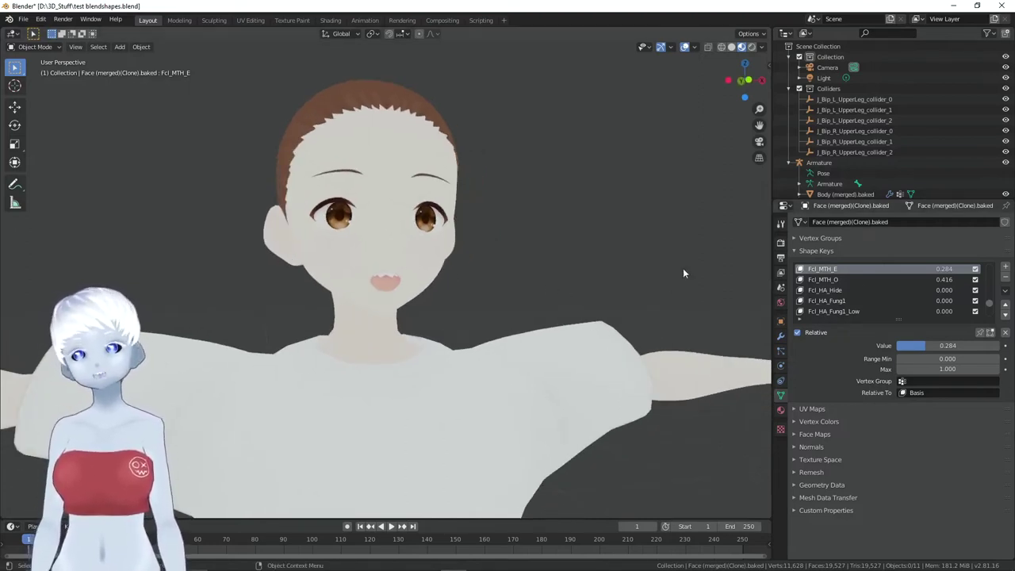
Save the current mouth mix as a new shape key and name it ZungeRaus
left_click(1005, 293)
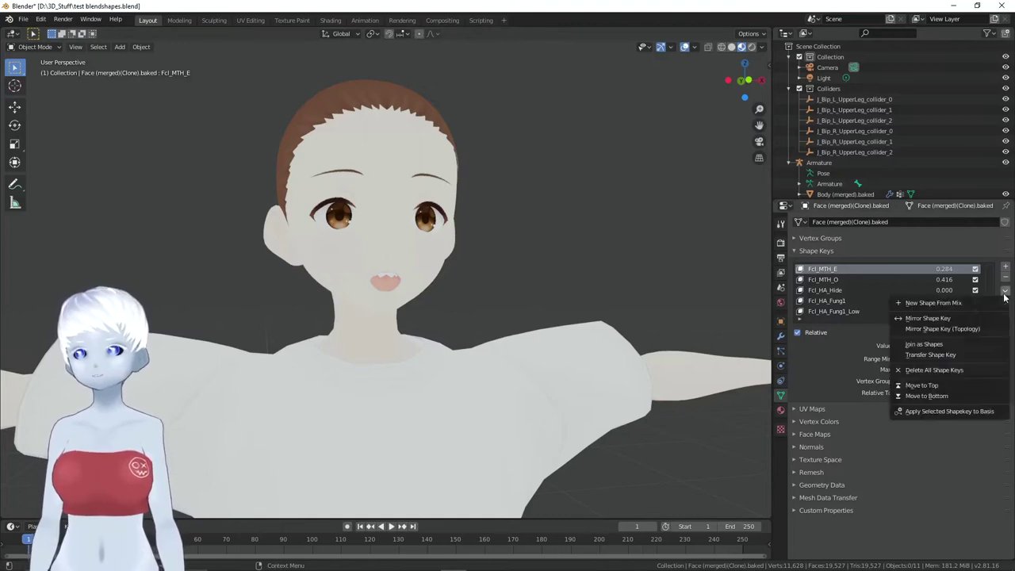
left_click(940, 306)
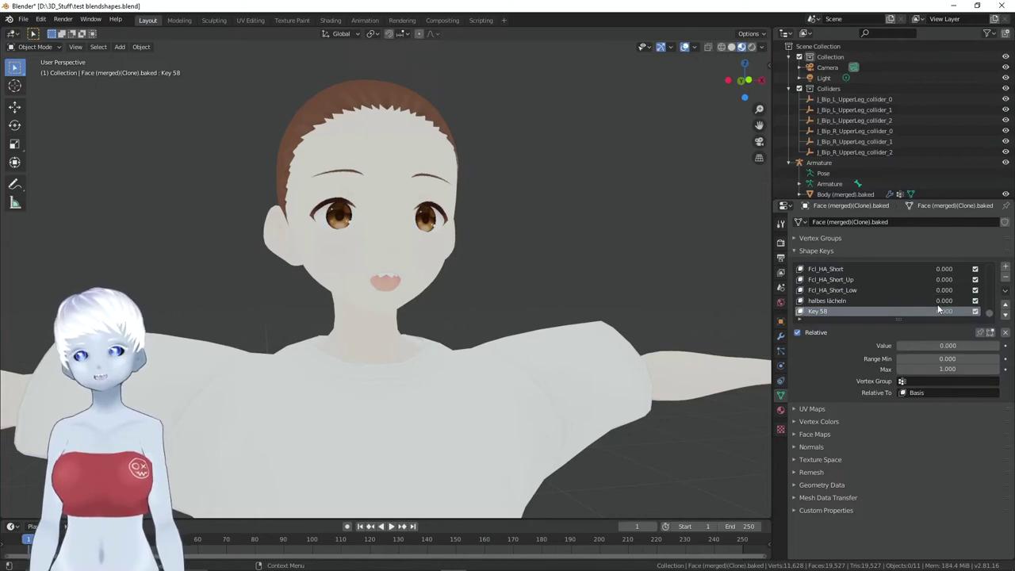
left_click(944, 345)
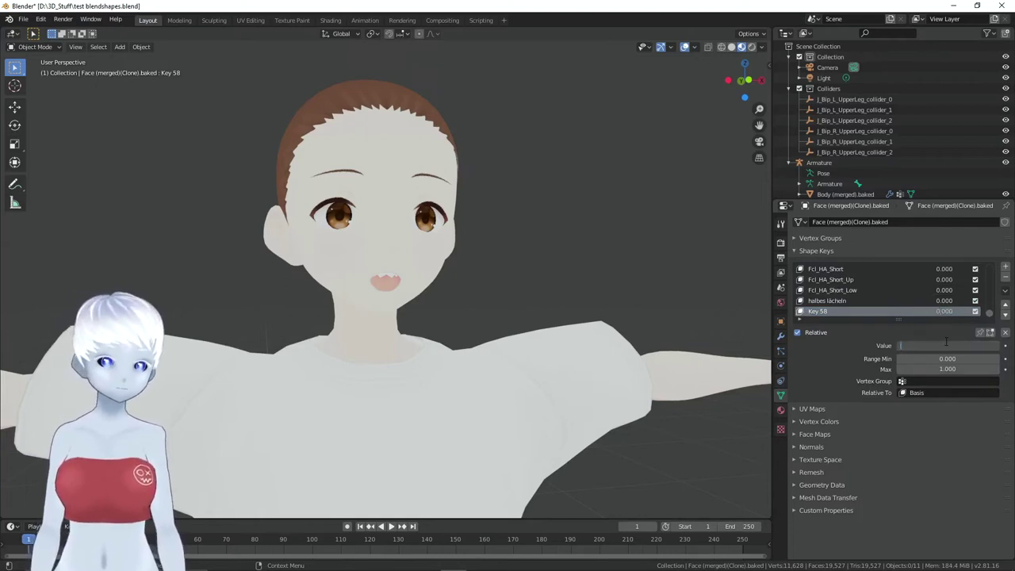
type("zunge rau")
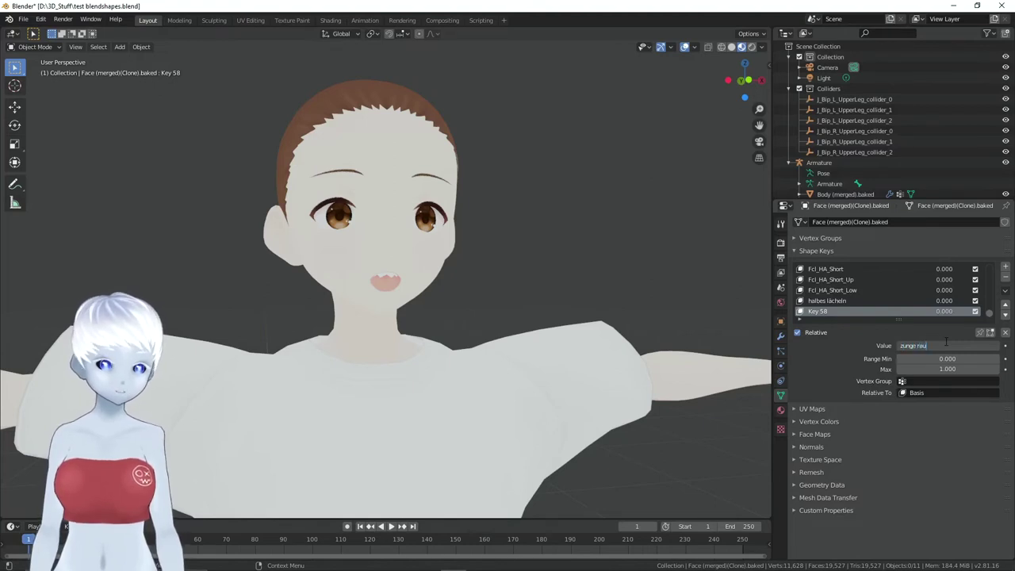
type("s")
key("Return")
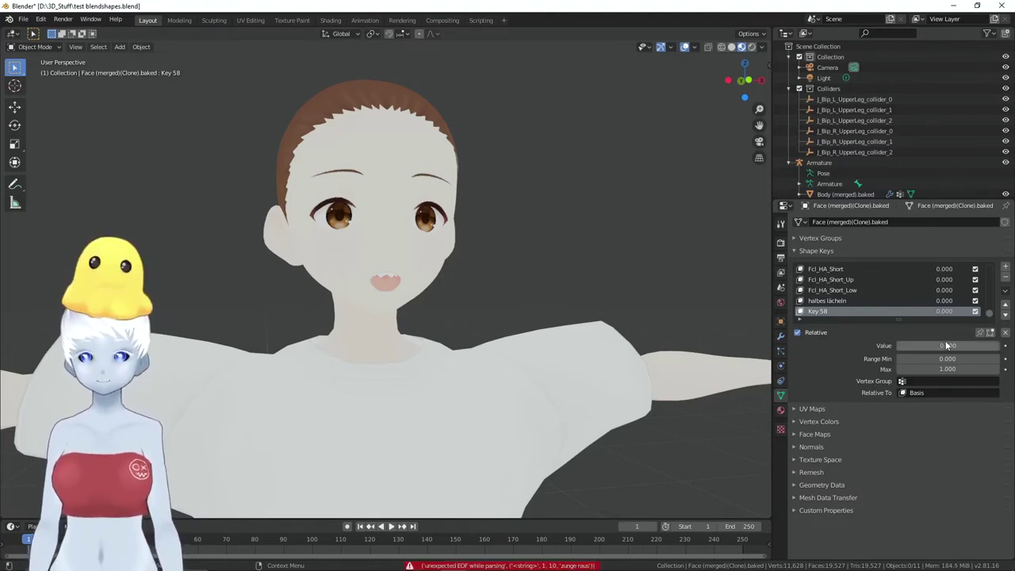
left_click(889, 301)
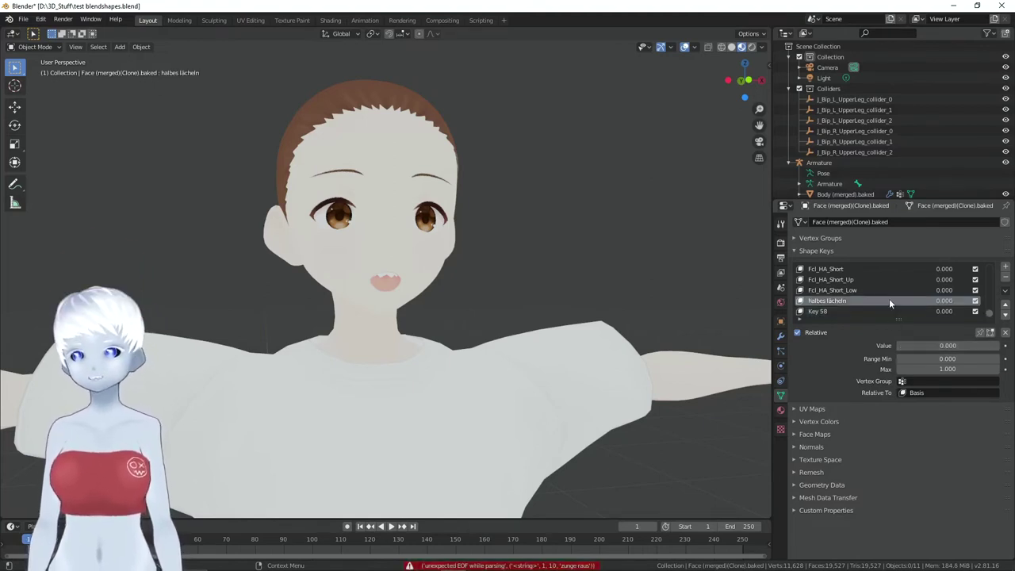
double_click(838, 311)
type("zge")
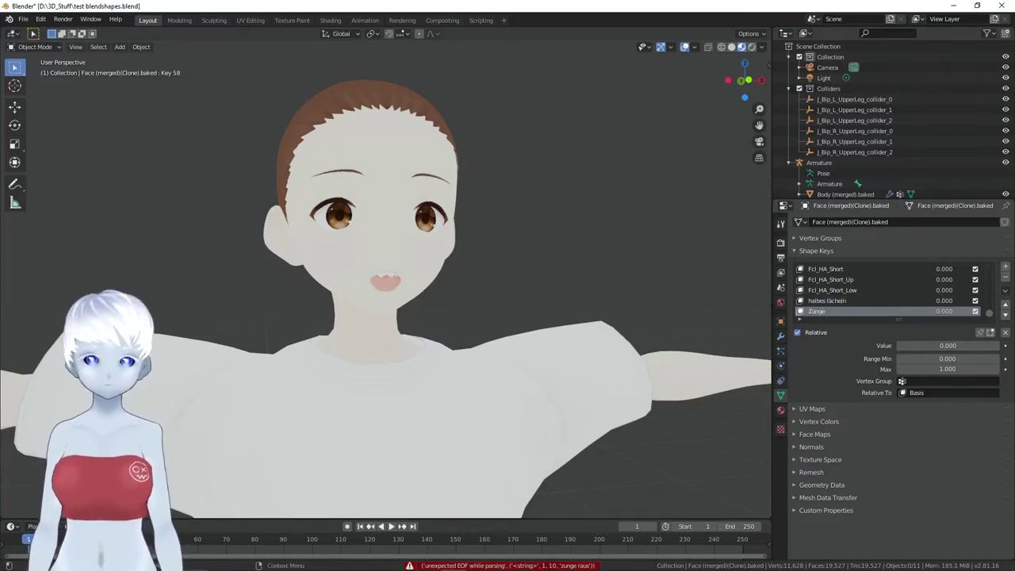
type("Raus")
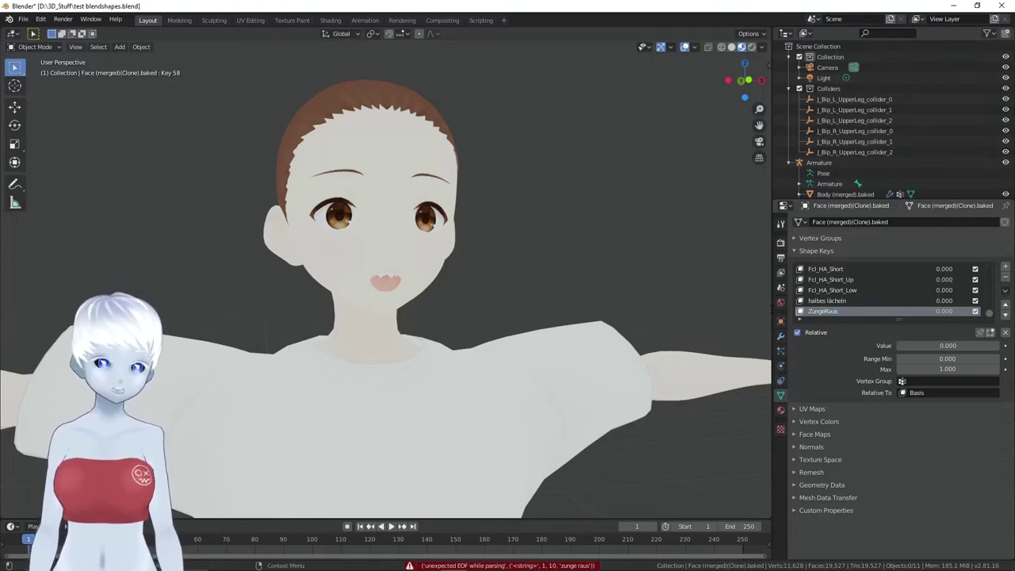
key("Return")
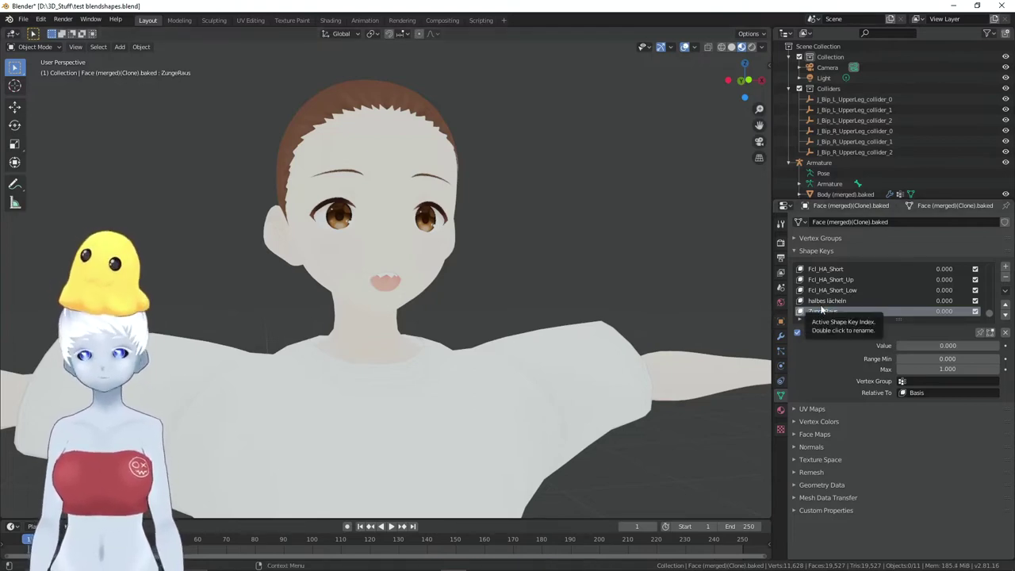
Reset the Fcl_MTH_O mouth key to 0 so the mouth closes
left_click(817, 301)
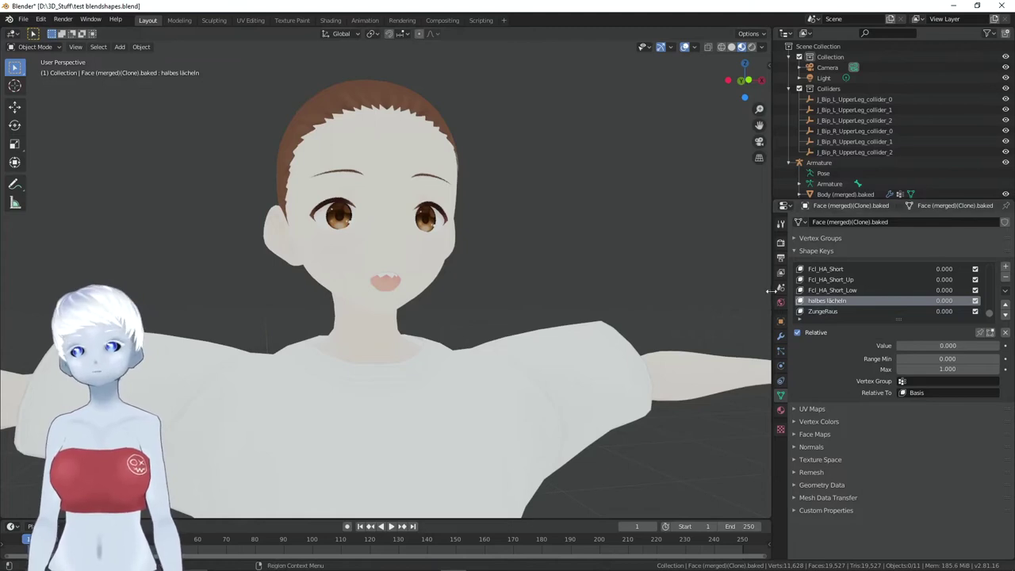
left_click(839, 311)
scroll(932, 306, "up", 3)
scroll(932, 306, "up", 4)
scroll(931, 302, "up", 4)
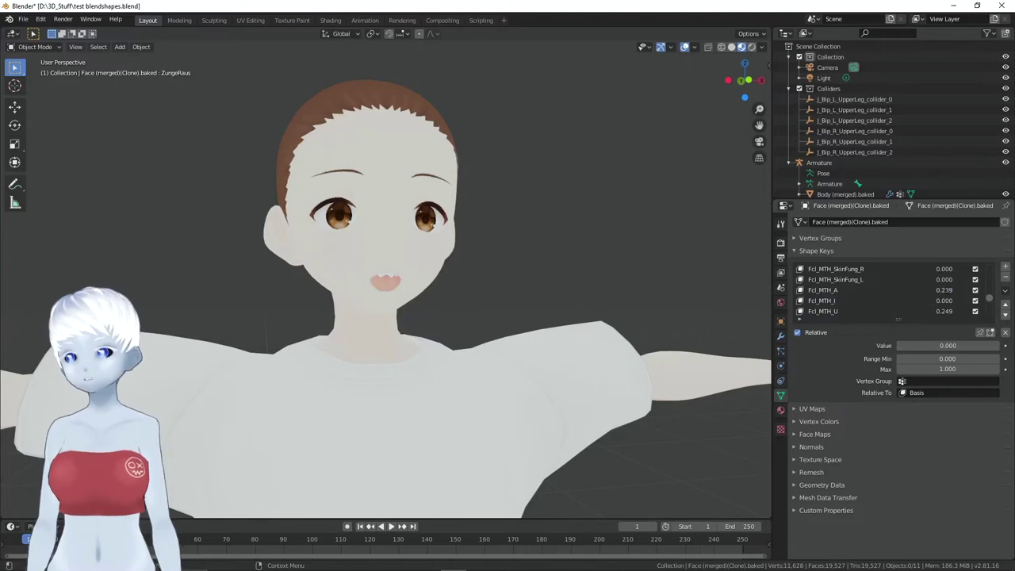
type("0.284260")
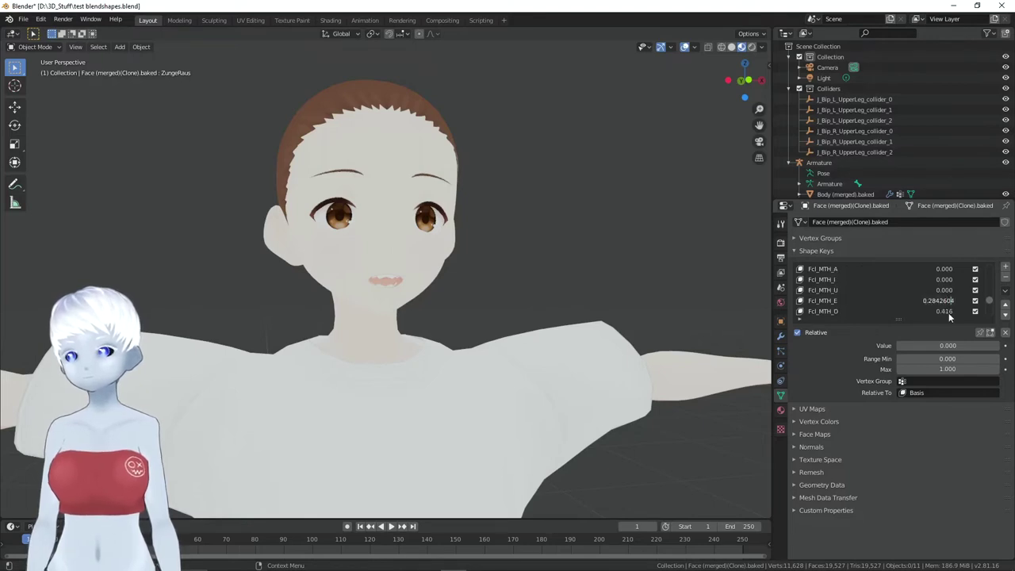
double_click(948, 312)
key("Return")
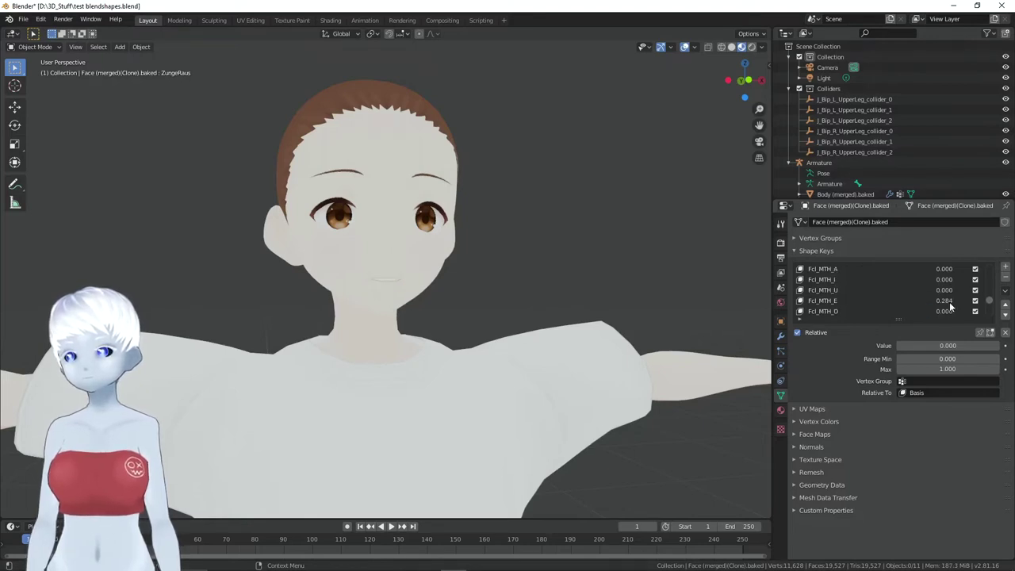
Set ZungeRaus to 1.000 and enter Edit Mode on the face mesh
scroll(945, 291, "down", 4)
scroll(946, 291, "down", 5)
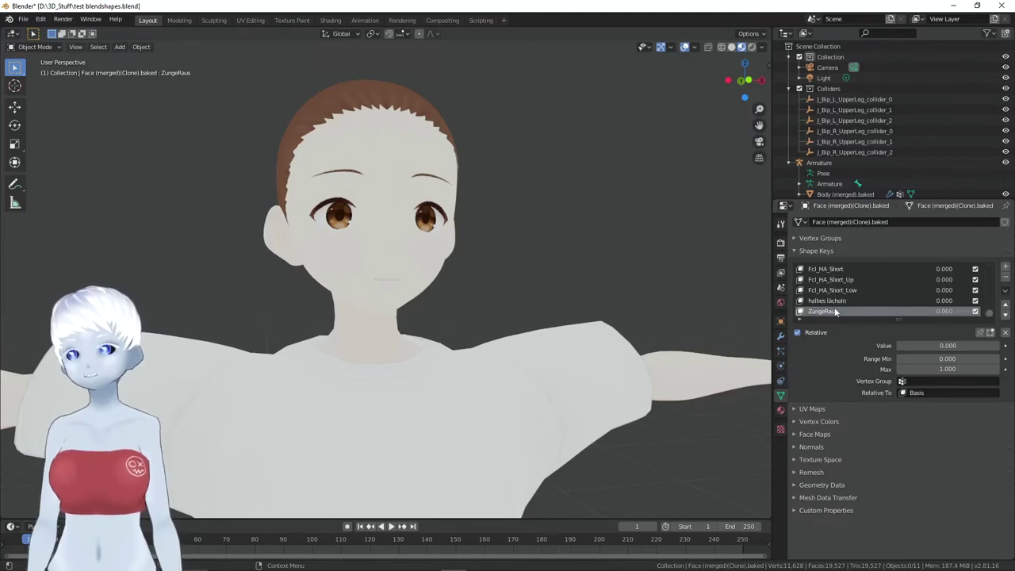
left_click_drag(925, 343, 995, 342)
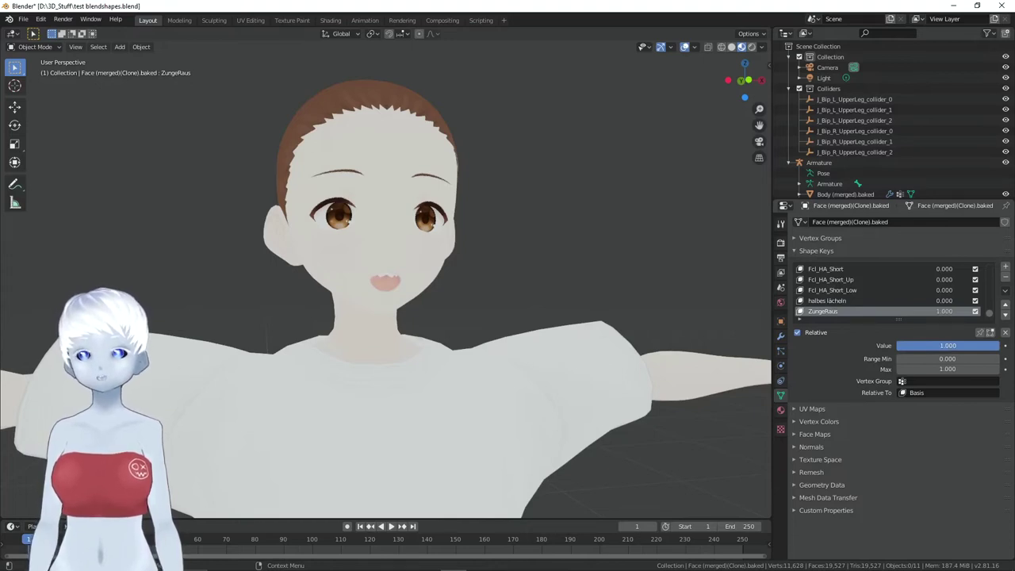
left_click_drag(990, 346, 998, 346)
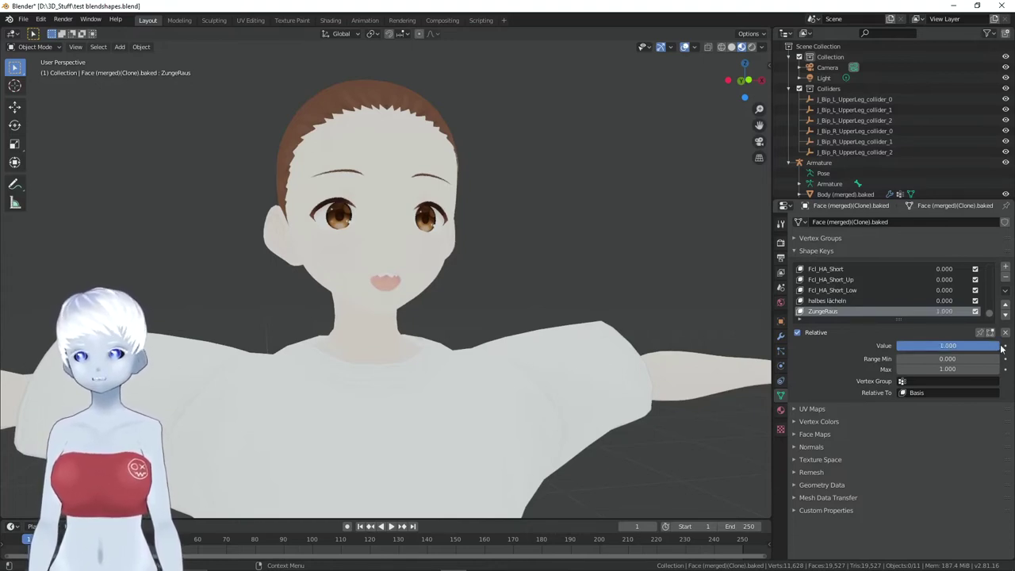
middle_click_drag(516, 261, 508, 267)
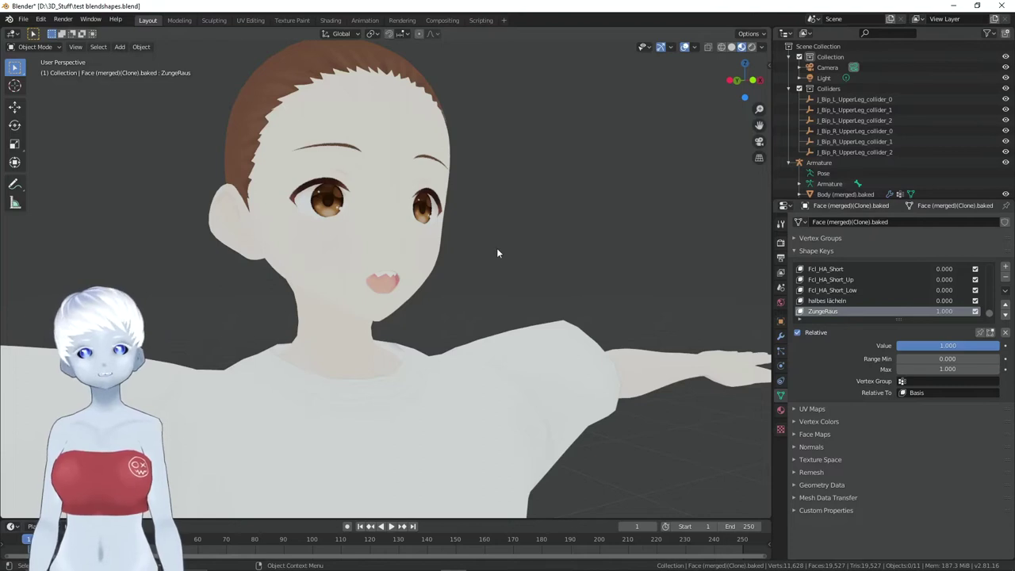
key("Tab")
Select the whole tongue in face select mode and frame it with X-ray on
left_click(91, 48)
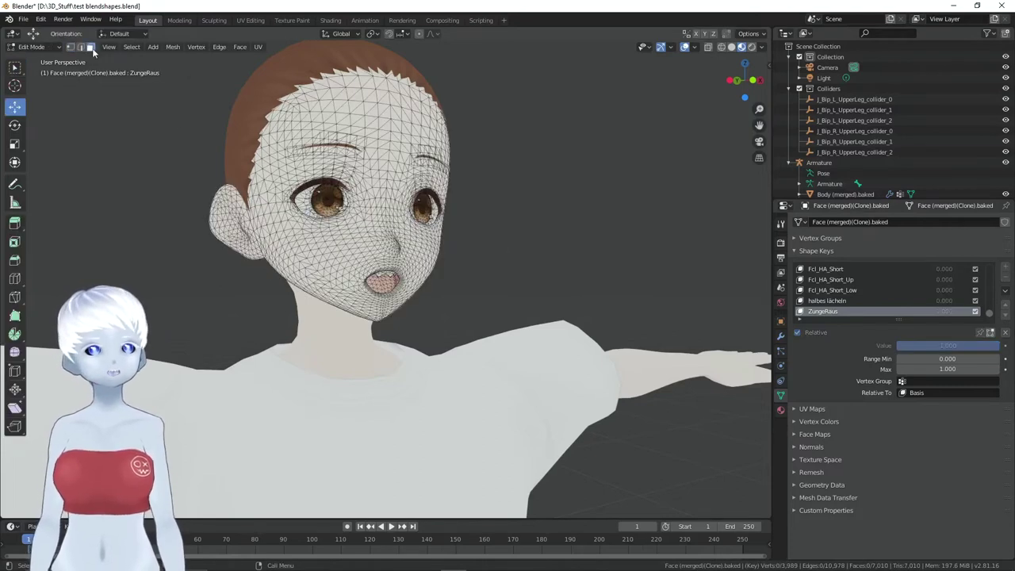
scroll(360, 302, "up", 3)
scroll(360, 302, "up", 3)
key("l")
key("KP_Decimal")
key("alt+z")
middle_click_drag(512, 306, 476, 317)
mouse_move(334, 266)
middle_mouse_down()
mouse_move(327, 299)
mouse_move(297, 299)
middle_mouse_up()
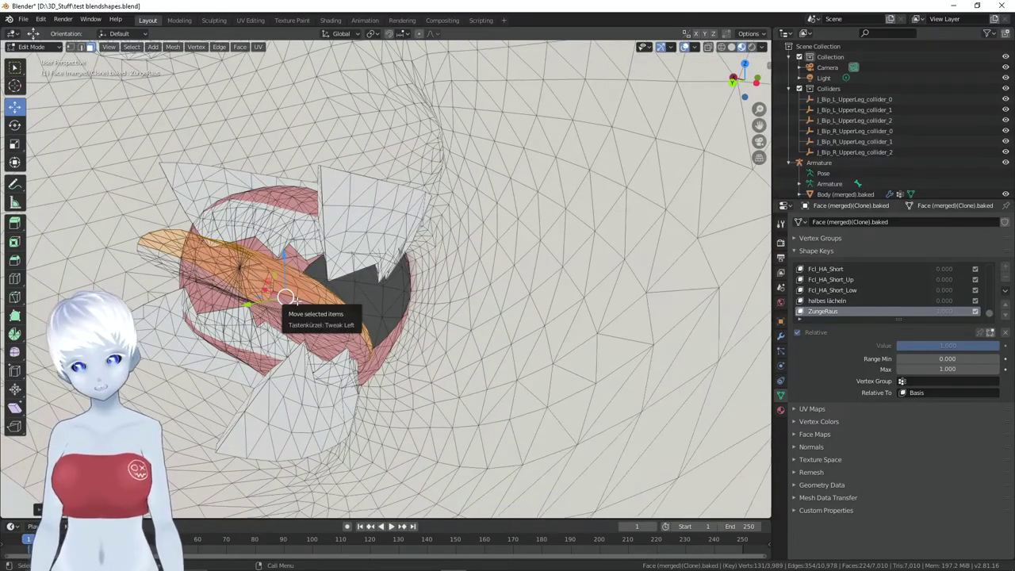
scroll(287, 298, "down", 3)
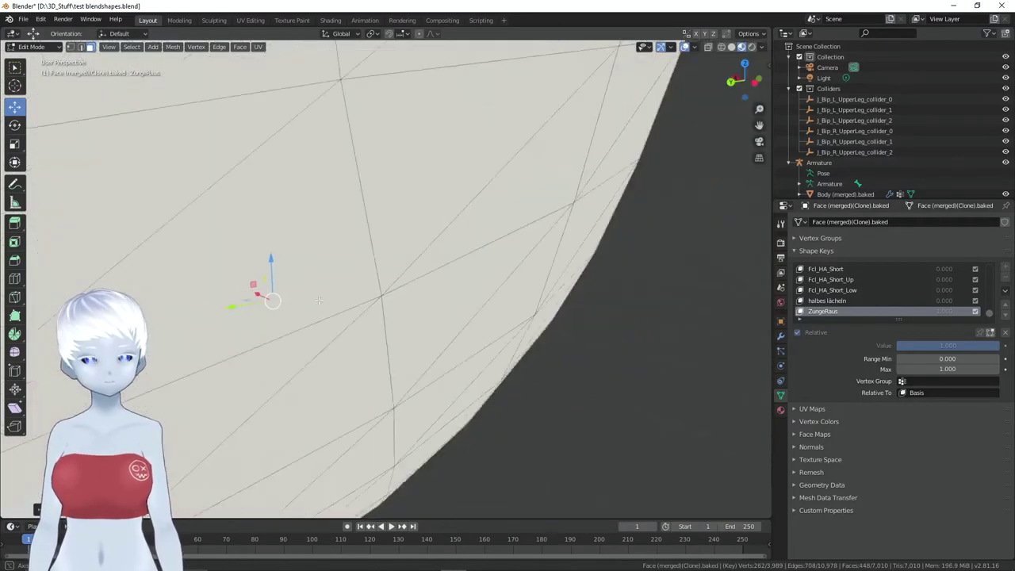
scroll(262, 290, "down", 2)
scroll(234, 281, "down", 2)
middle_click_drag(234, 280, 286, 284)
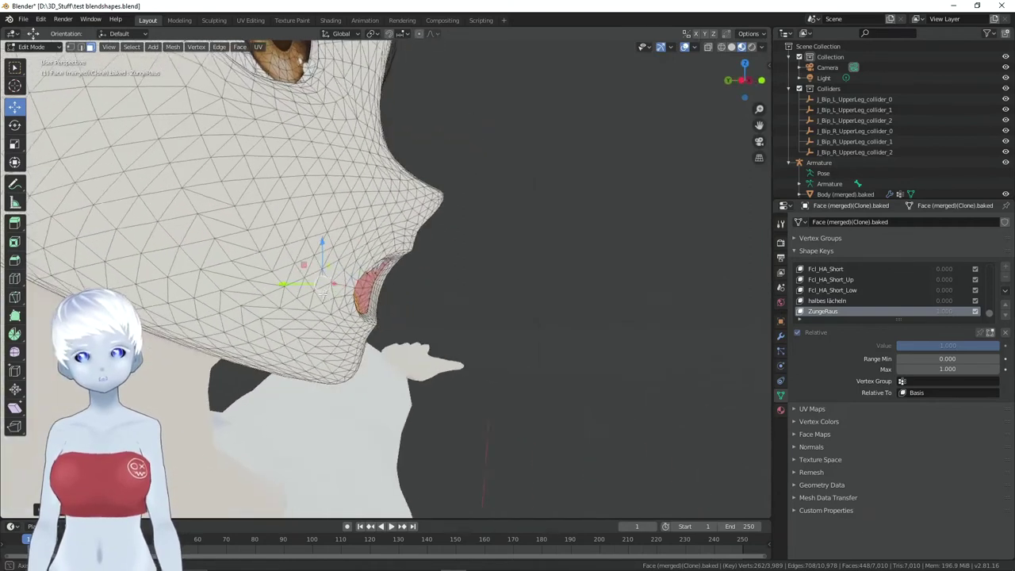
Move the tongue forward so it sticks out past the lips
key("g")
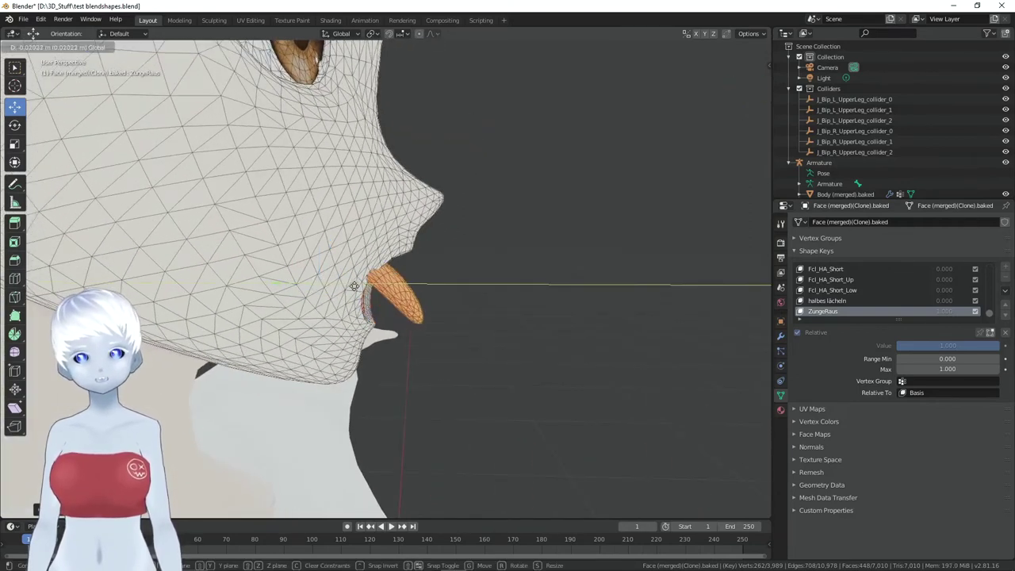
left_click(386, 292)
mouse_move(385, 292)
middle_mouse_down()
mouse_move(374, 287)
mouse_move(395, 229)
mouse_move(330, 295)
mouse_move(437, 283)
middle_mouse_up()
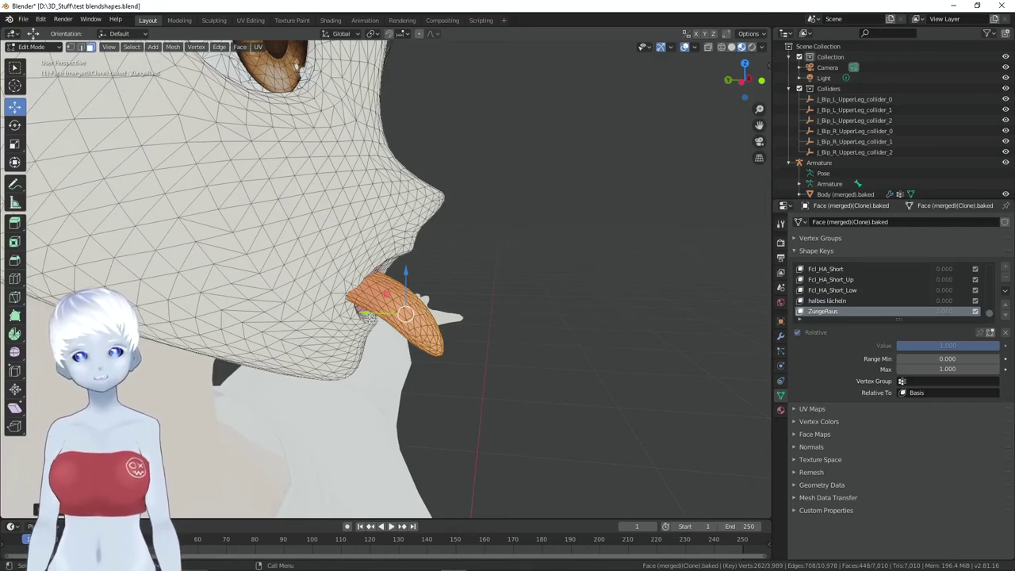
middle_click_drag(369, 317, 298, 329)
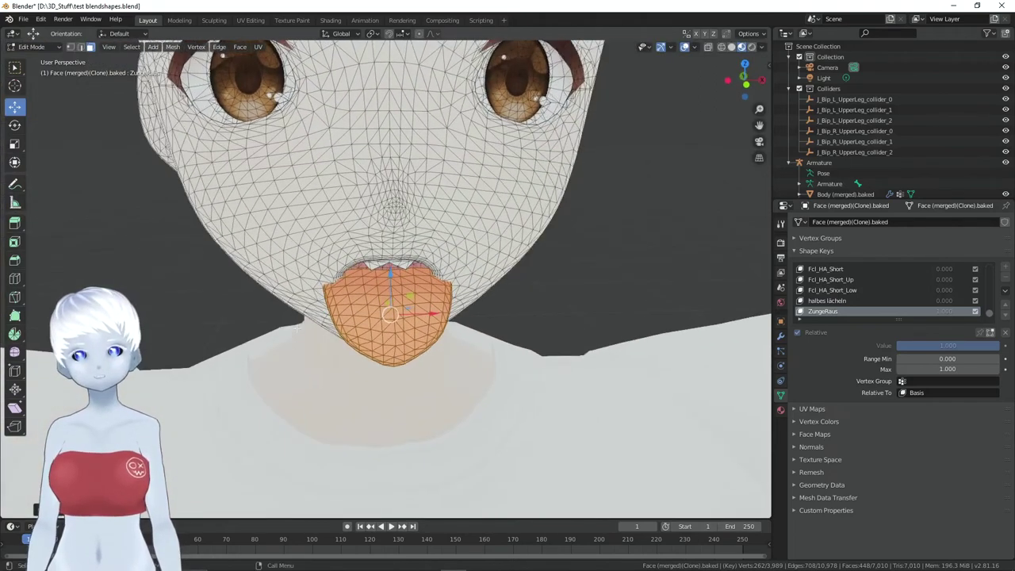
scroll(299, 325, "down", 3)
scroll(298, 326, "down", 2)
scroll(298, 325, "up", 5)
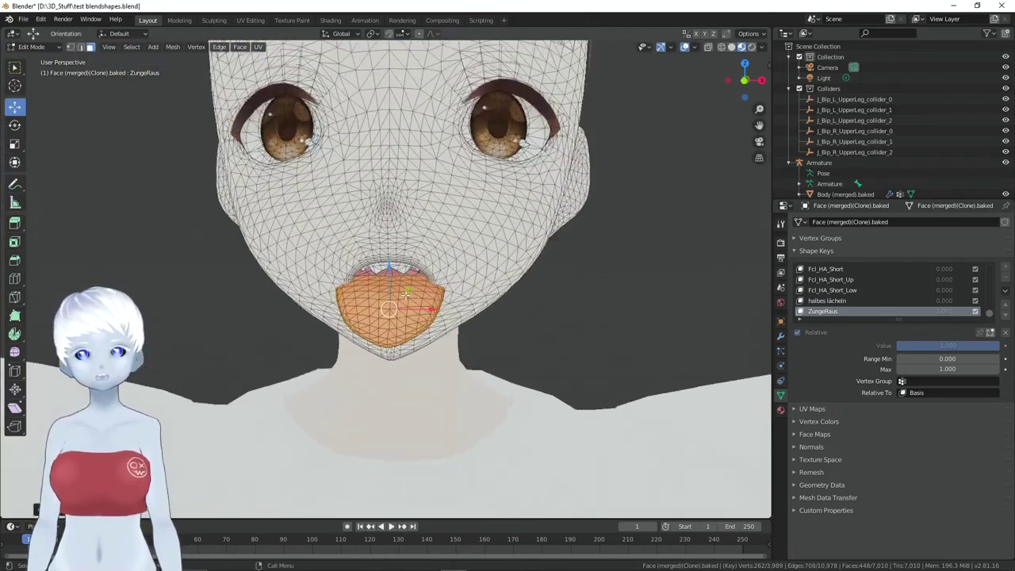
Narrow the tongue side to side with the Scale tool
left_click(14, 143)
left_click_drag(428, 309, 413, 311)
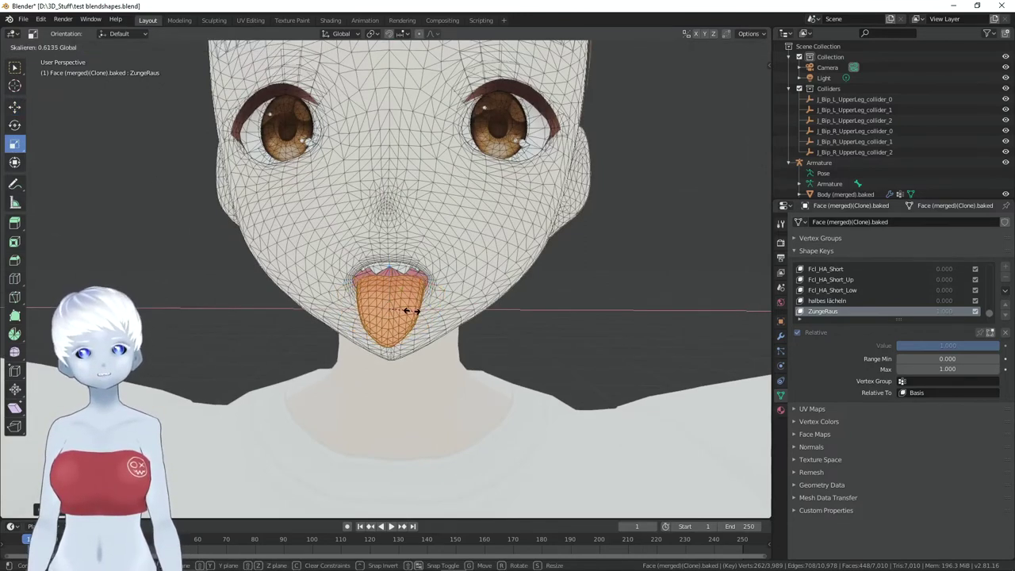
middle_click_drag(413, 311, 426, 310)
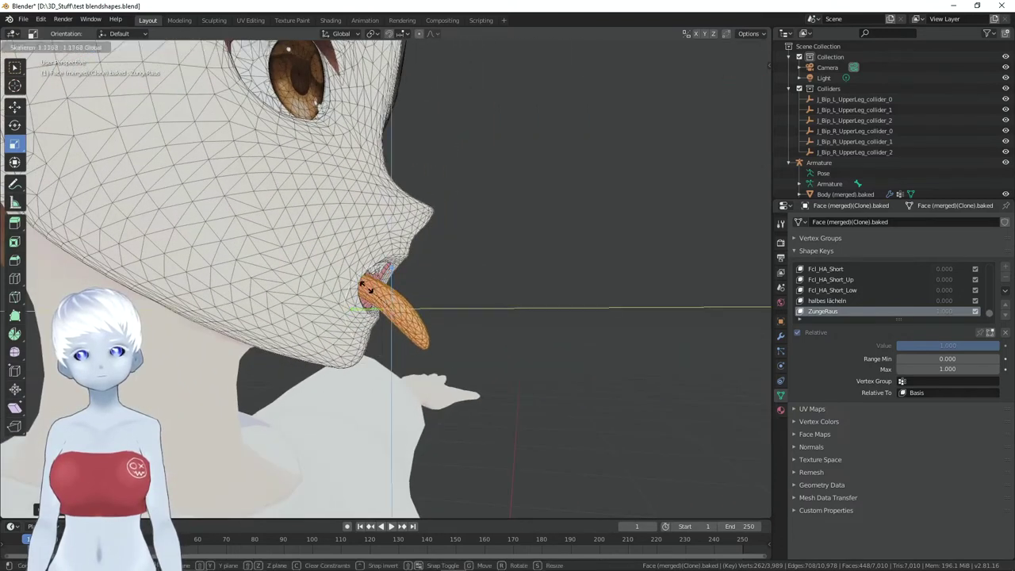
mouse_move(420, 311)
middle_mouse_down()
mouse_move(445, 311)
mouse_move(372, 262)
middle_mouse_up()
Switch the transform orientation to Local, then to Normal
left_click(119, 34)
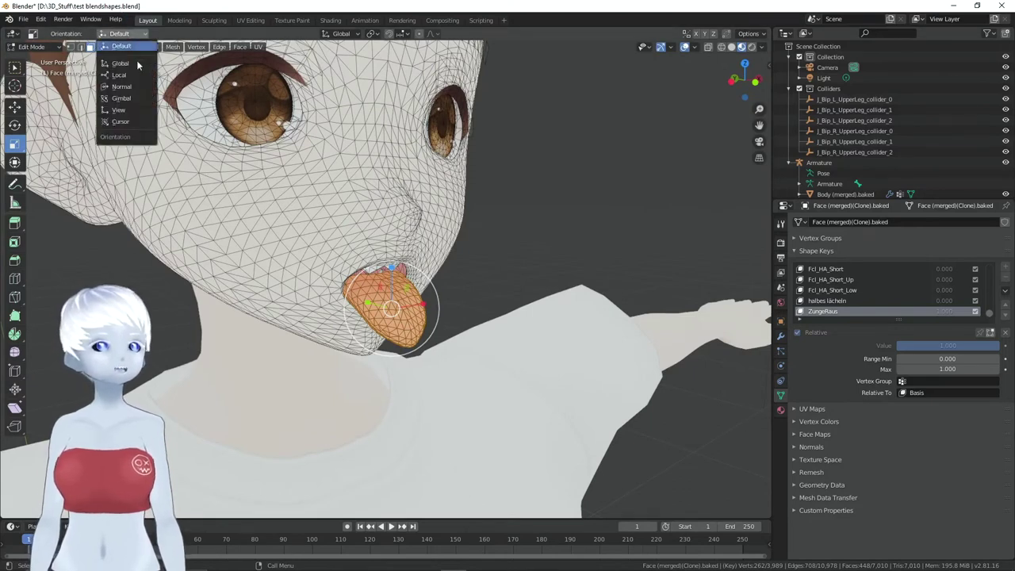
left_click(129, 77)
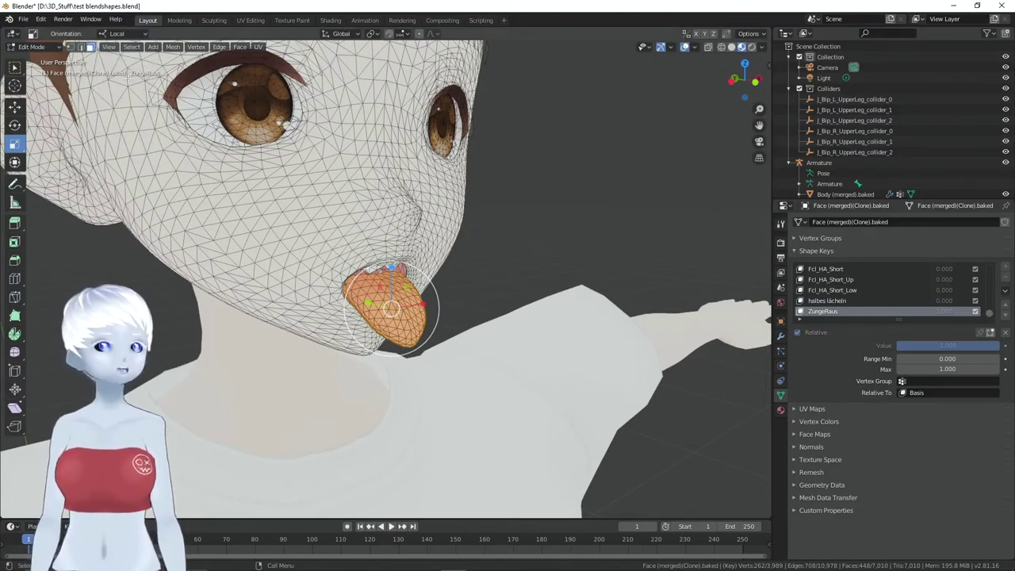
left_click(119, 33)
left_click(123, 87)
middle_click_drag(478, 263, 425, 350)
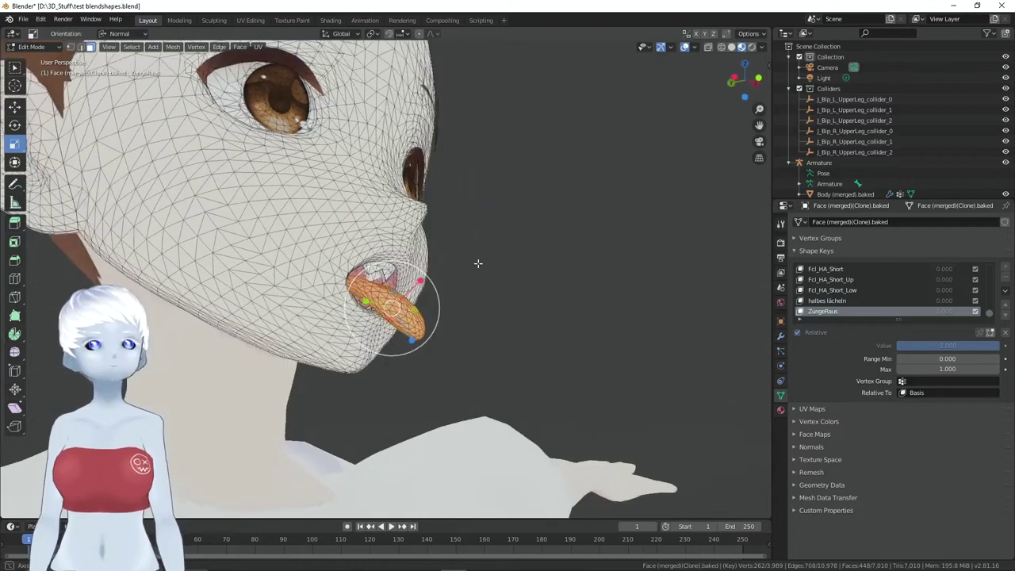
middle_click_drag(524, 444, 603, 412)
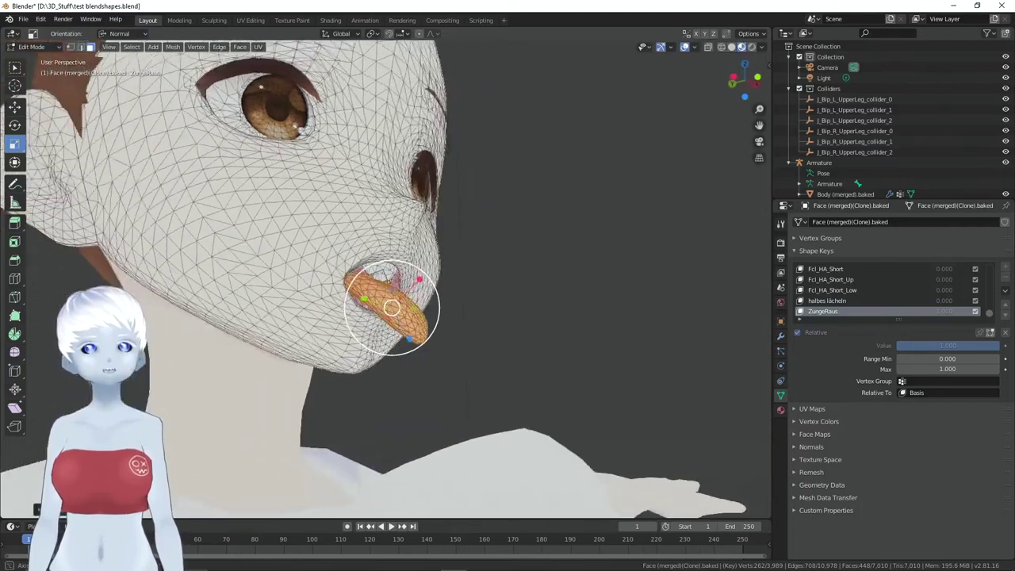
Rotate the tongue down over the lower lip with the Transform tool, then return to Select Box
left_click(15, 107)
mouse_move(524, 262)
middle_mouse_down()
mouse_move(558, 275)
mouse_move(483, 392)
middle_mouse_up()
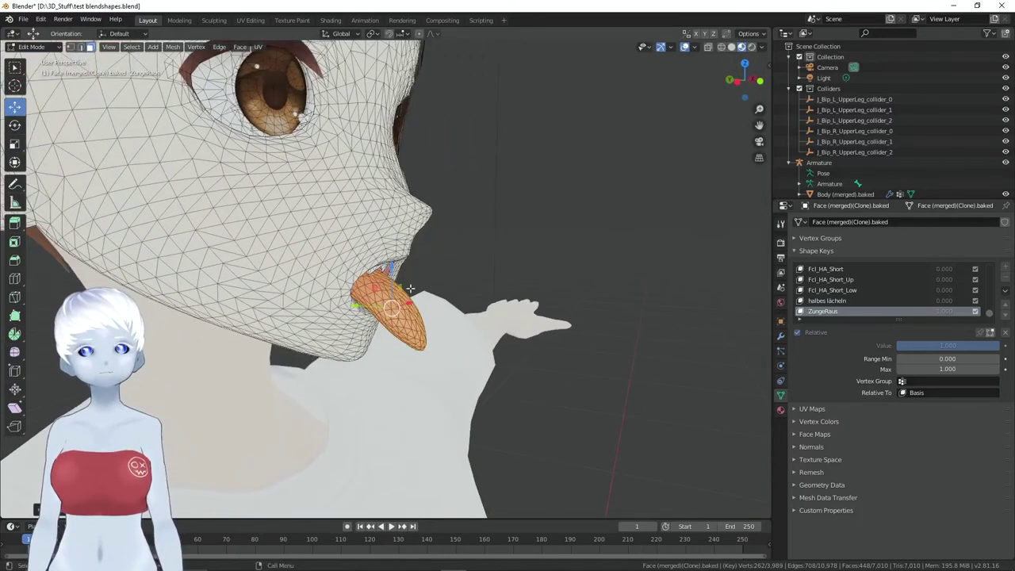
mouse_move(392, 289)
middle_mouse_down()
mouse_move(341, 286)
mouse_move(301, 262)
middle_mouse_up()
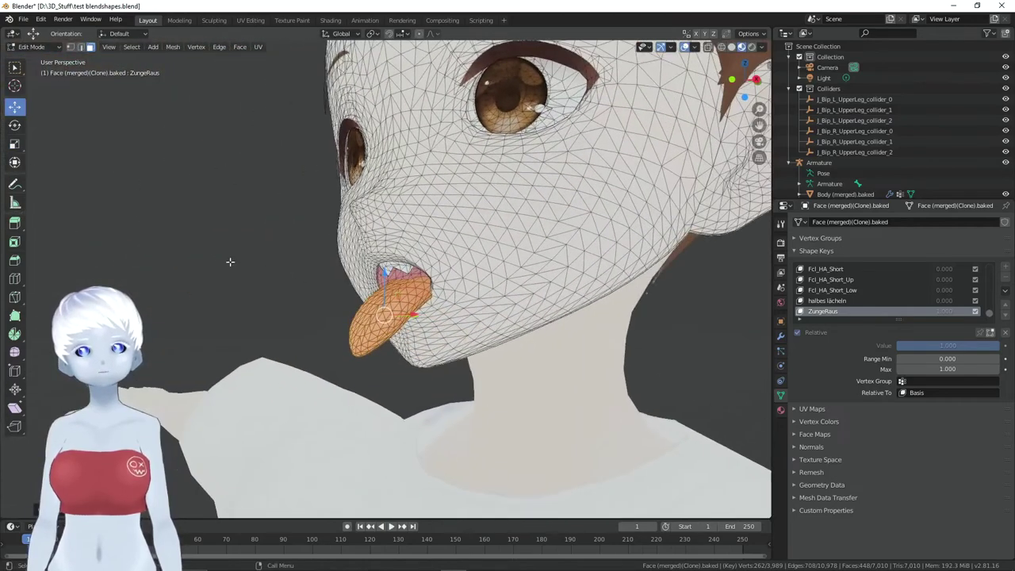
left_click(15, 162)
left_click_drag(359, 338, 362, 343)
mouse_move(385, 316)
middle_mouse_down()
mouse_move(510, 346)
mouse_move(427, 299)
middle_mouse_up()
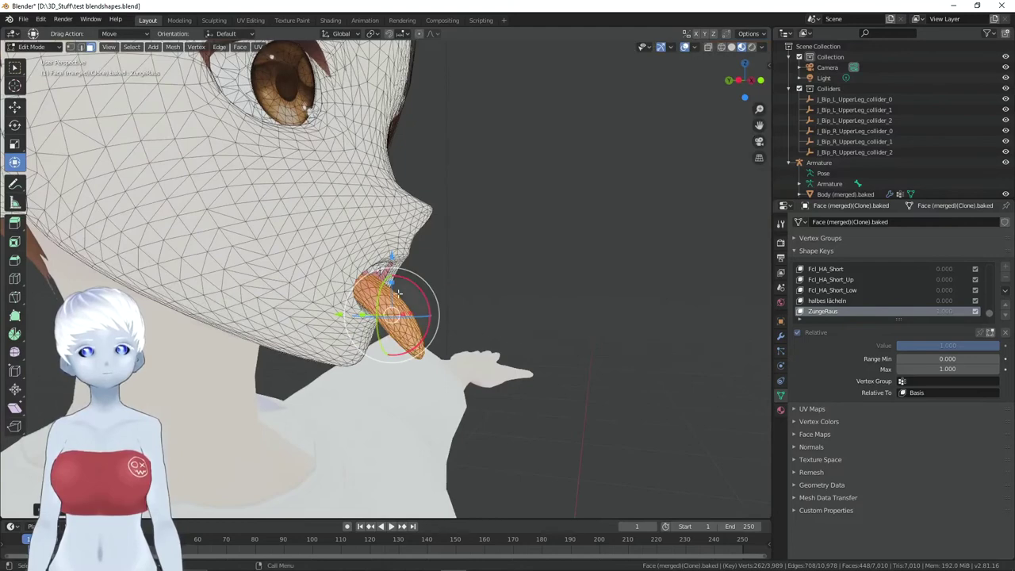
key("w")
middle_click_drag(342, 290, 470, 281)
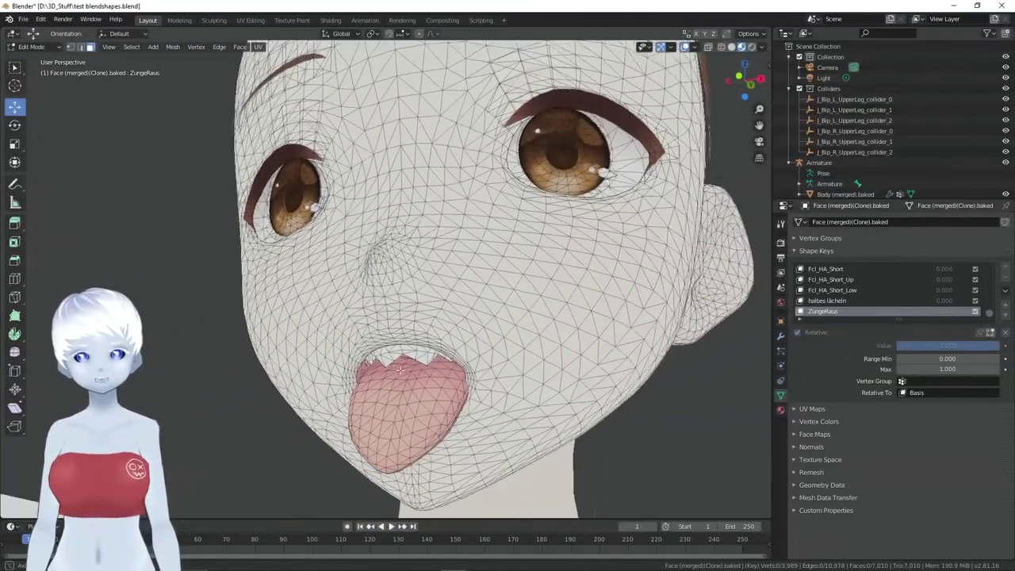
mouse_move(357, 380)
middle_mouse_down()
mouse_move(447, 383)
mouse_move(327, 349)
middle_mouse_up()
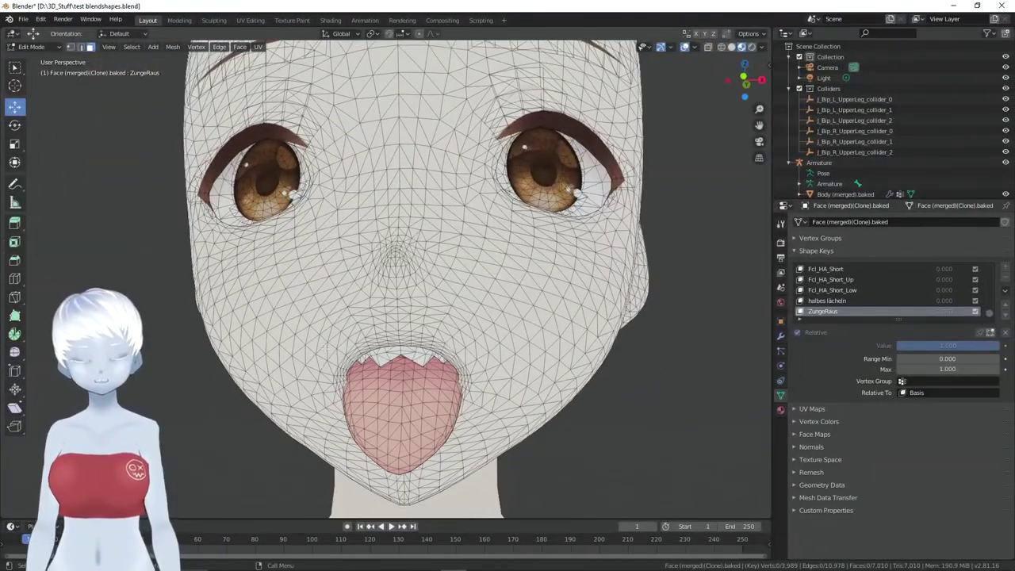
middle_click_drag(403, 381, 457, 372)
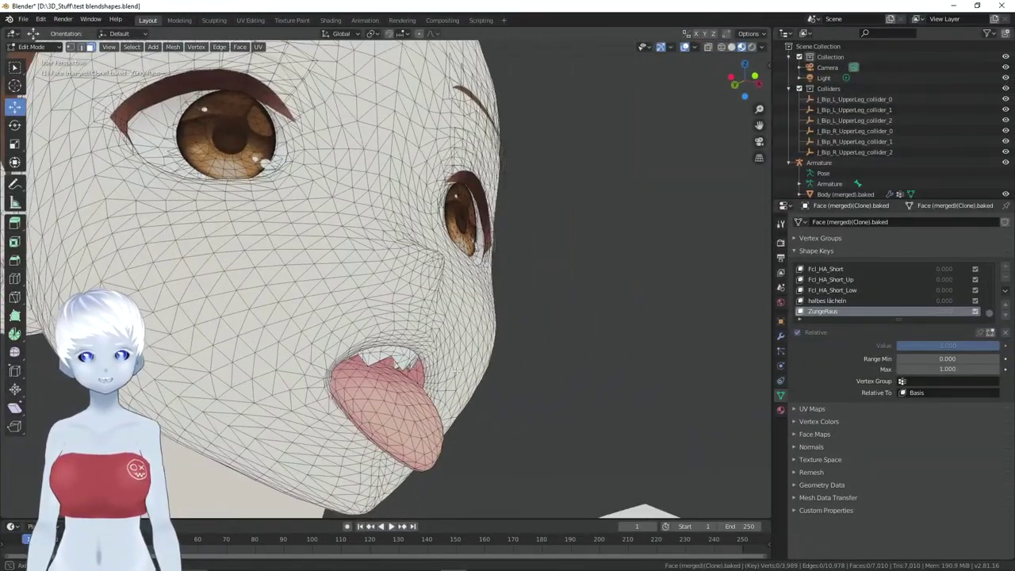
In the Sculpting workspace, select the Elastic Deform brush with X symmetry and an 82 px radius
left_click(214, 20)
scroll(644, 273, "up", 5)
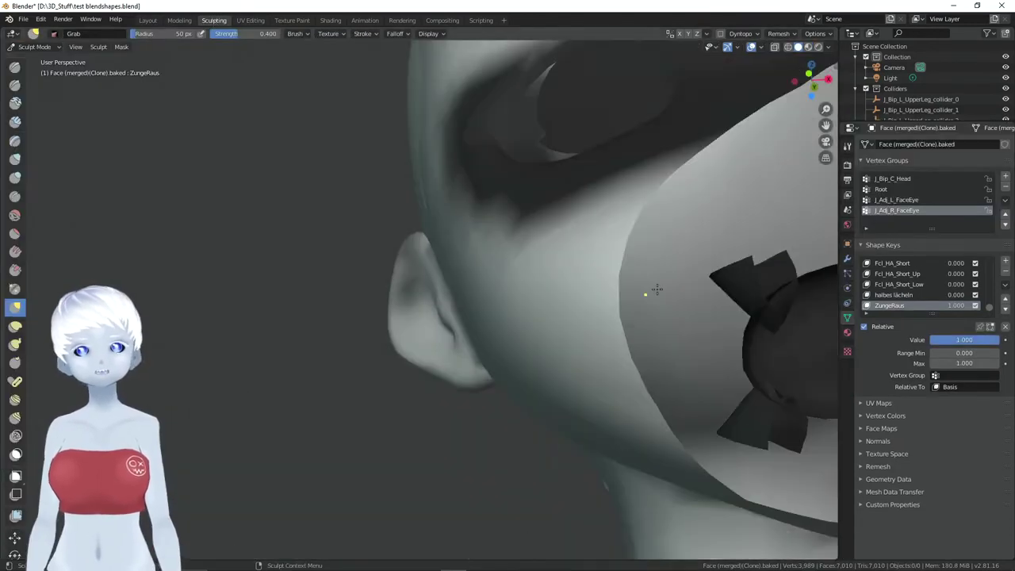
scroll(645, 288, "down", 2)
scroll(655, 304, "down", 3)
mouse_move(680, 345)
middle_mouse_down()
mouse_move(646, 407)
mouse_move(611, 397)
middle_mouse_up()
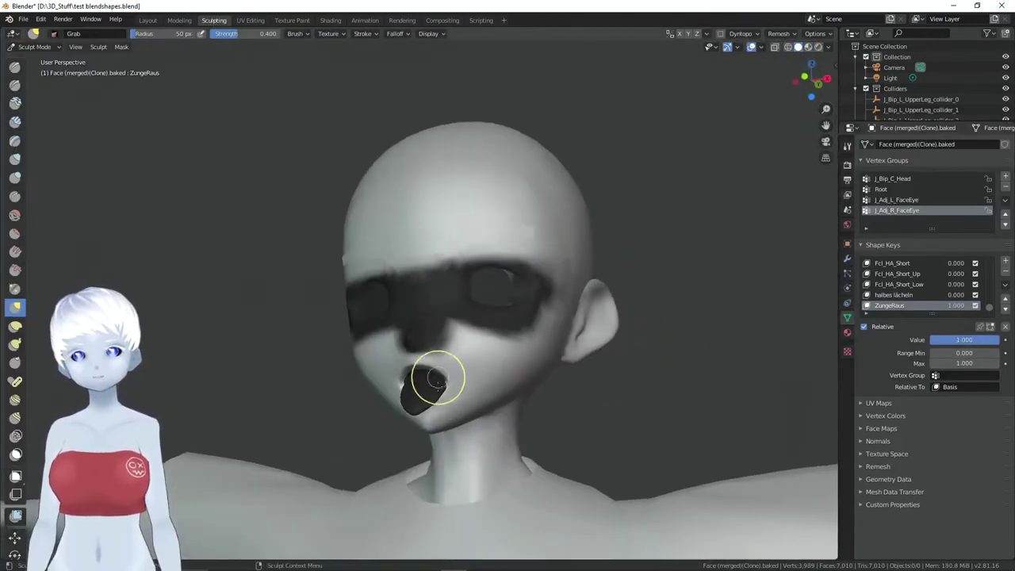
left_click(16, 325)
scroll(421, 423, "up", 4)
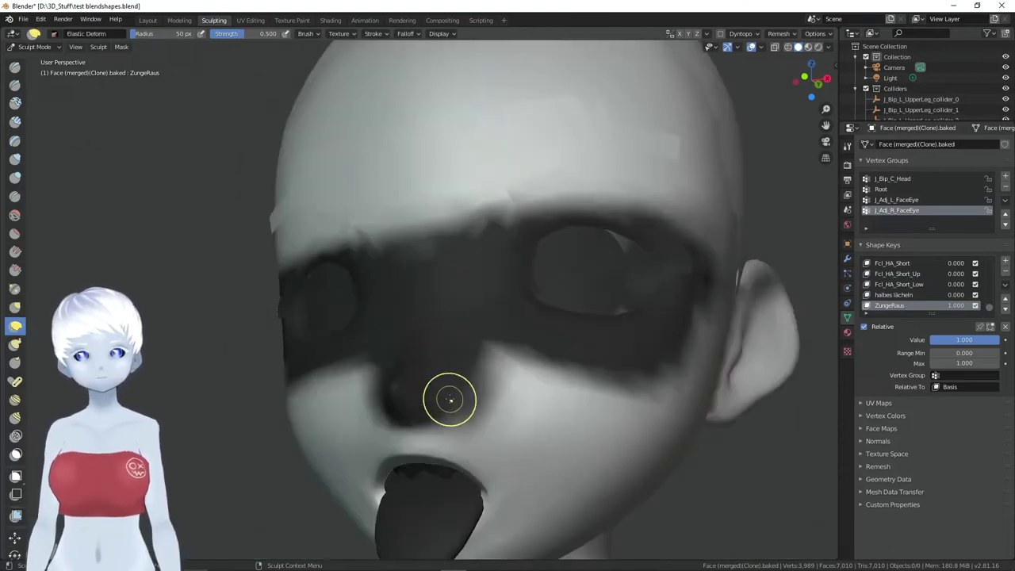
left_click(680, 34)
middle_click_drag(517, 449, 526, 453)
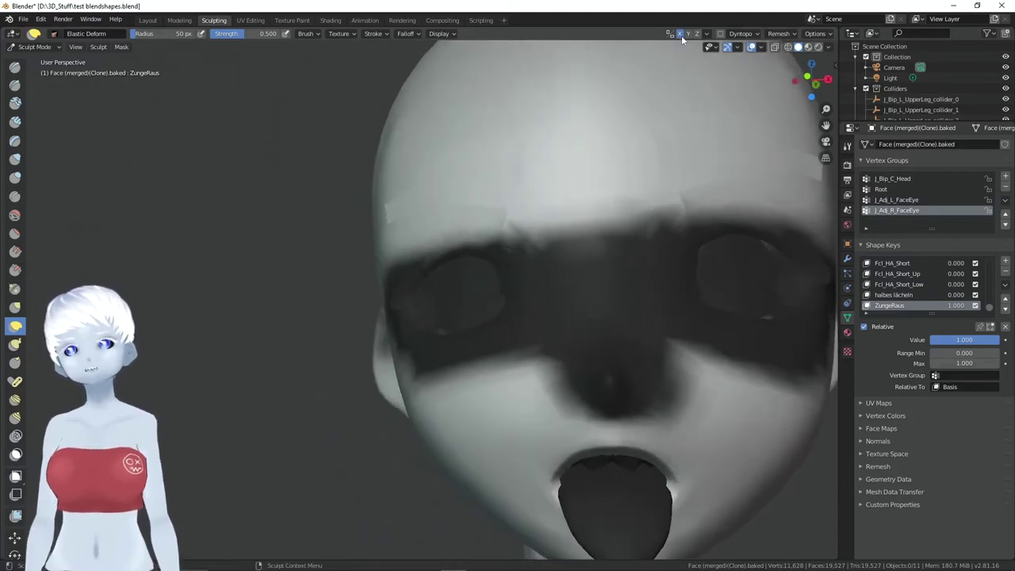
middle_click_drag(556, 357, 595, 336)
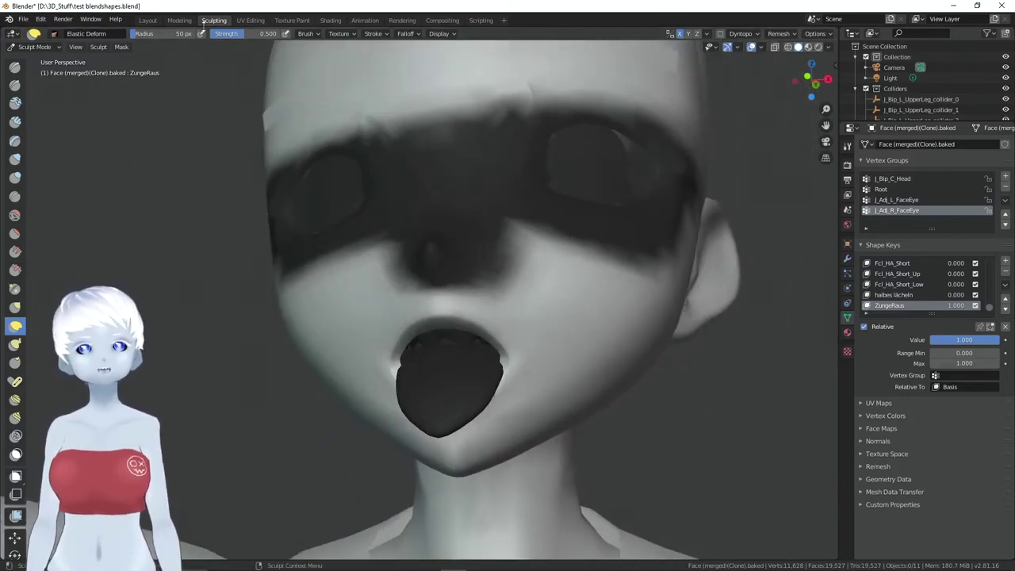
left_click_drag(163, 34, 190, 34)
Pull the lips and upper lip into shape around the stuck-out tongue, checking from several angles
left_click_drag(523, 386, 524, 386)
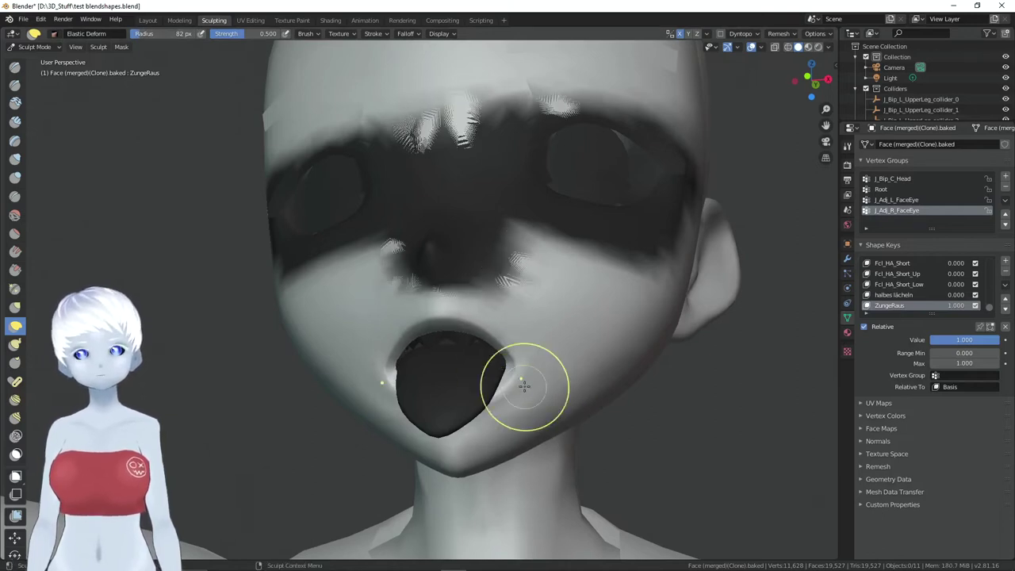
middle_click_drag(523, 387, 516, 370)
mouse_move(608, 317)
middle_mouse_down()
mouse_move(539, 363)
mouse_move(547, 341)
mouse_move(483, 336)
middle_mouse_up()
scroll(540, 362, "down", 5)
scroll(528, 355, "up", 5)
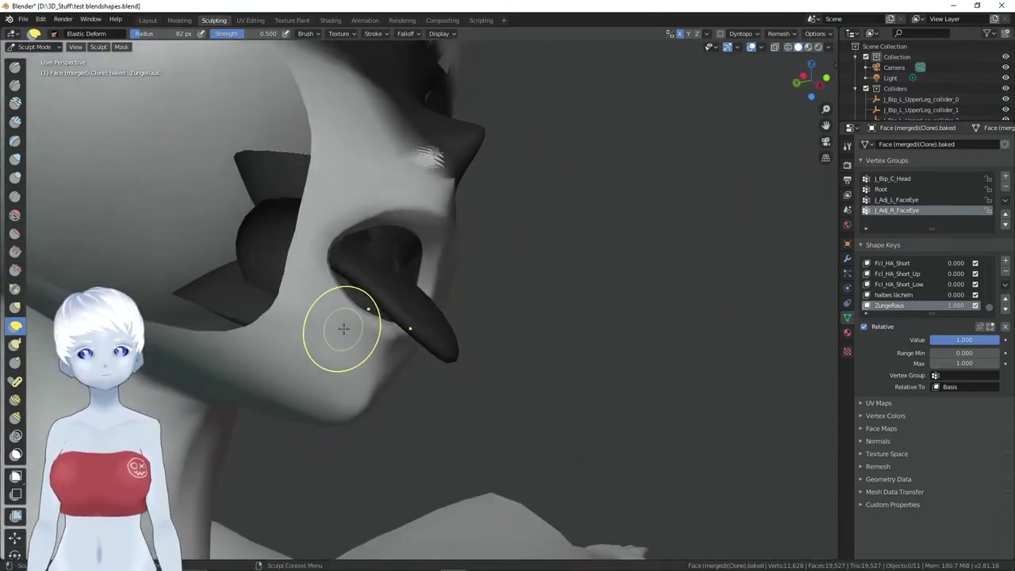
left_click_drag(343, 329, 353, 282)
middle_click_drag(353, 282, 397, 267)
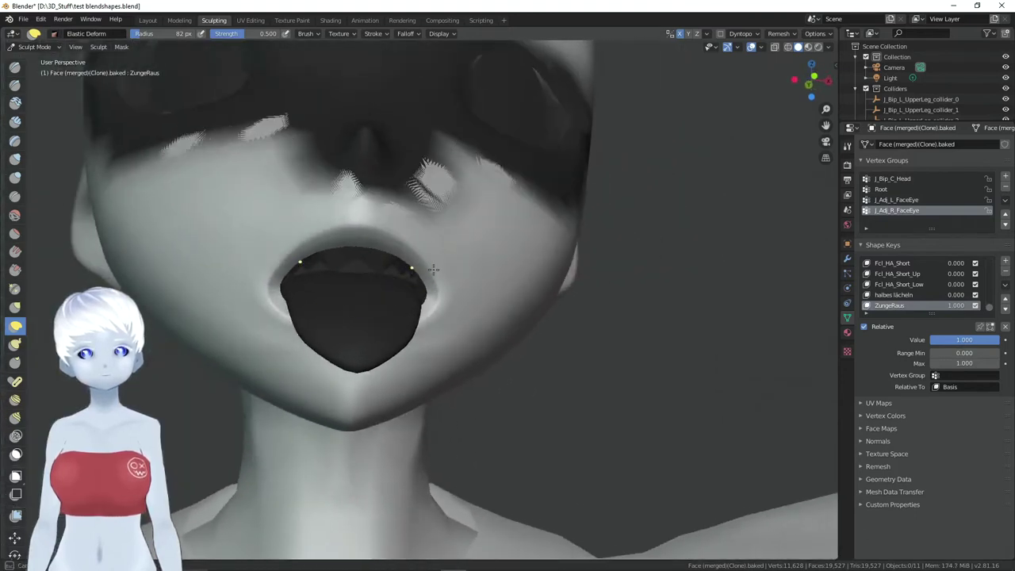
mouse_move(352, 227)
middle_mouse_down()
mouse_move(402, 253)
mouse_move(430, 227)
middle_mouse_up()
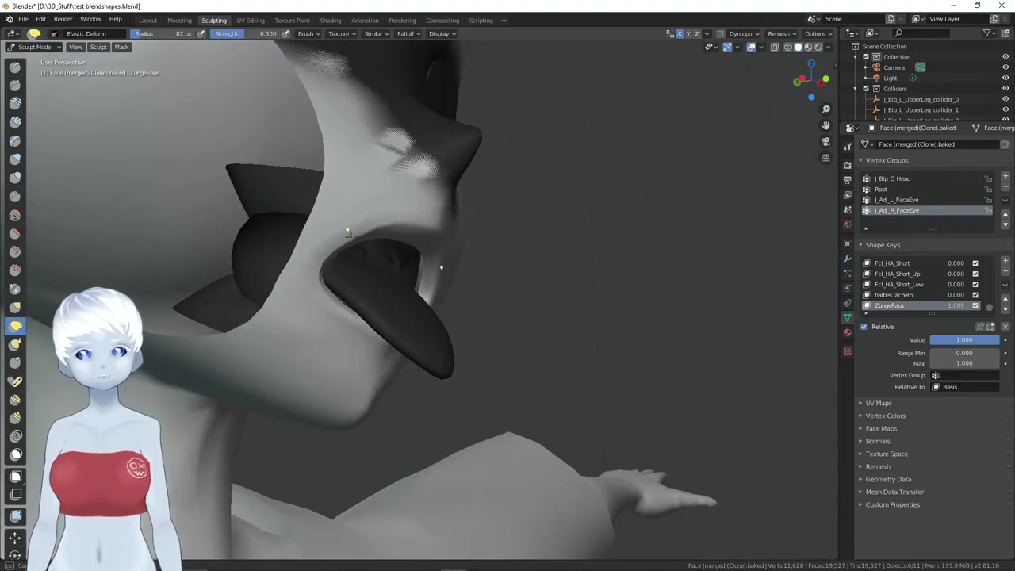
middle_click_drag(344, 227, 366, 263)
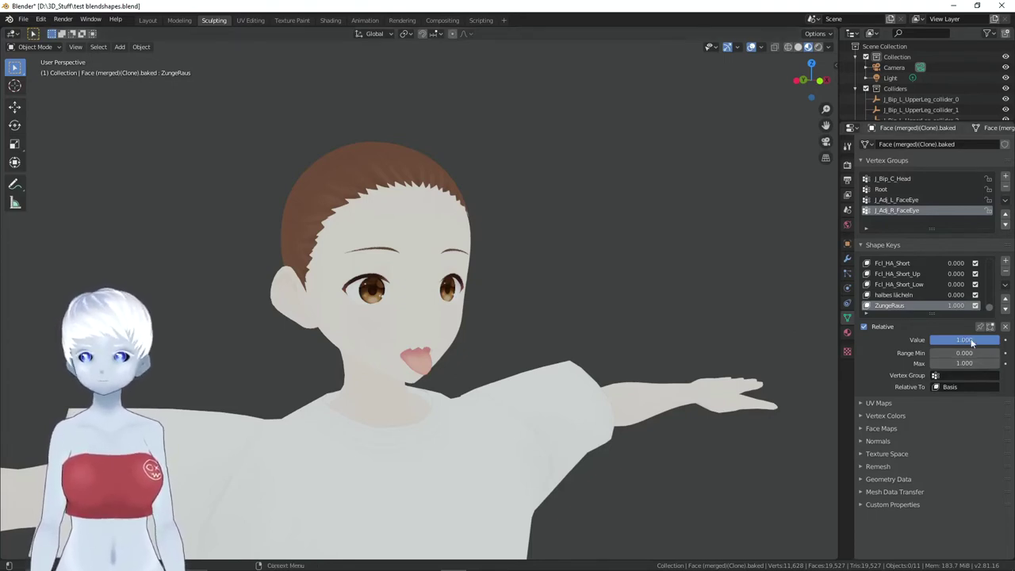
Drag the ZungeRaus shape key value from 1.000 down to 0
left_click_drag(975, 343, 936, 342)
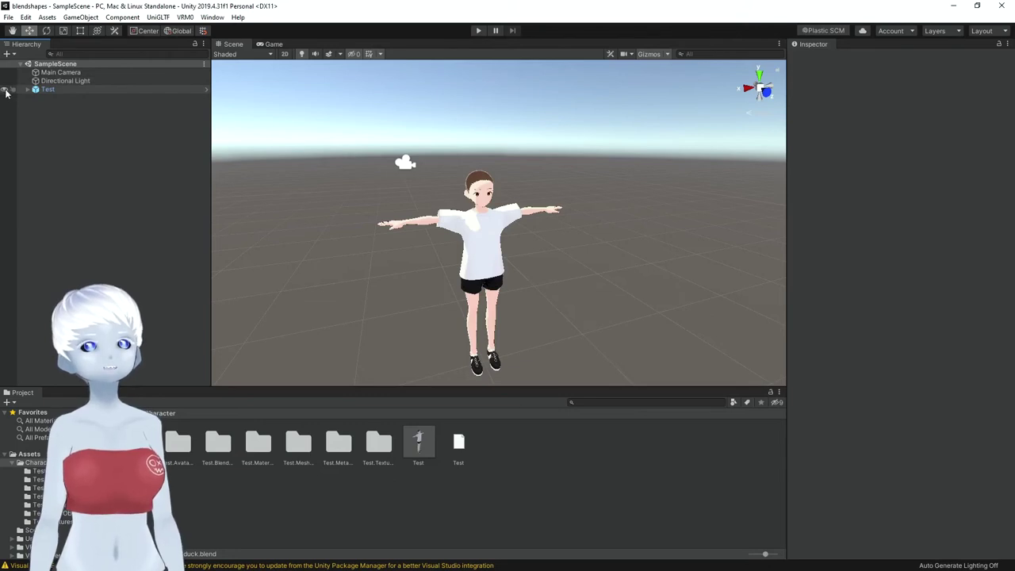
Hide the Test model, then import test blendshapes.blend and place it in the scene
left_click(4, 89)
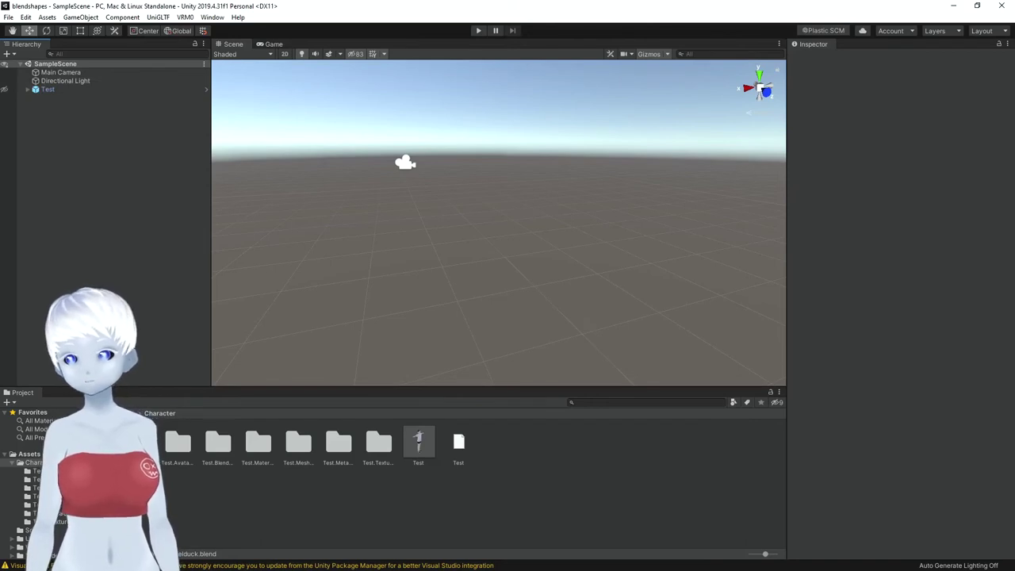
mouse_move(901, 234)
left_mouse_down()
mouse_move(532, 480)
mouse_move(528, 464)
left_mouse_up()
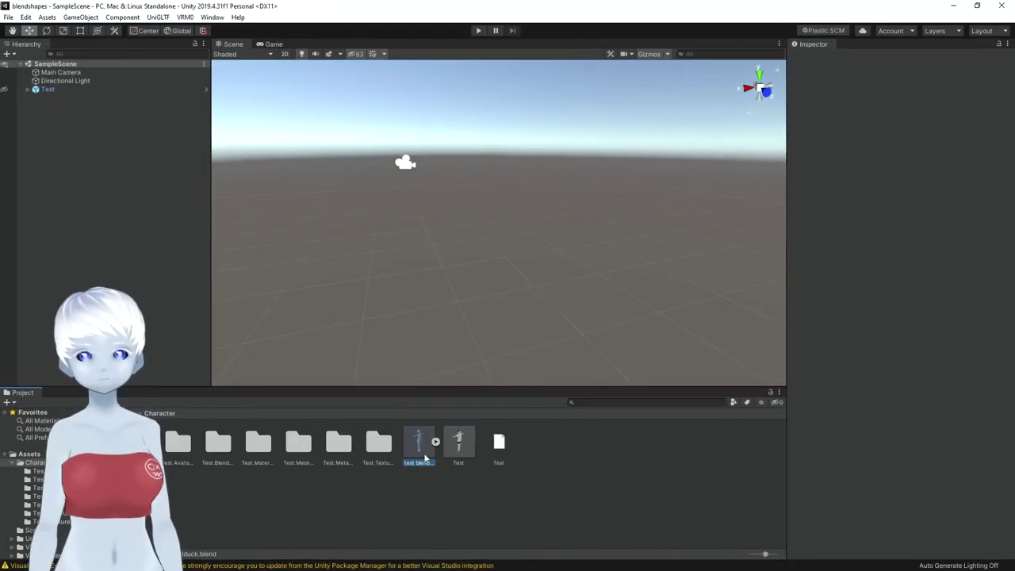
left_click_drag(350, 397, 115, 250)
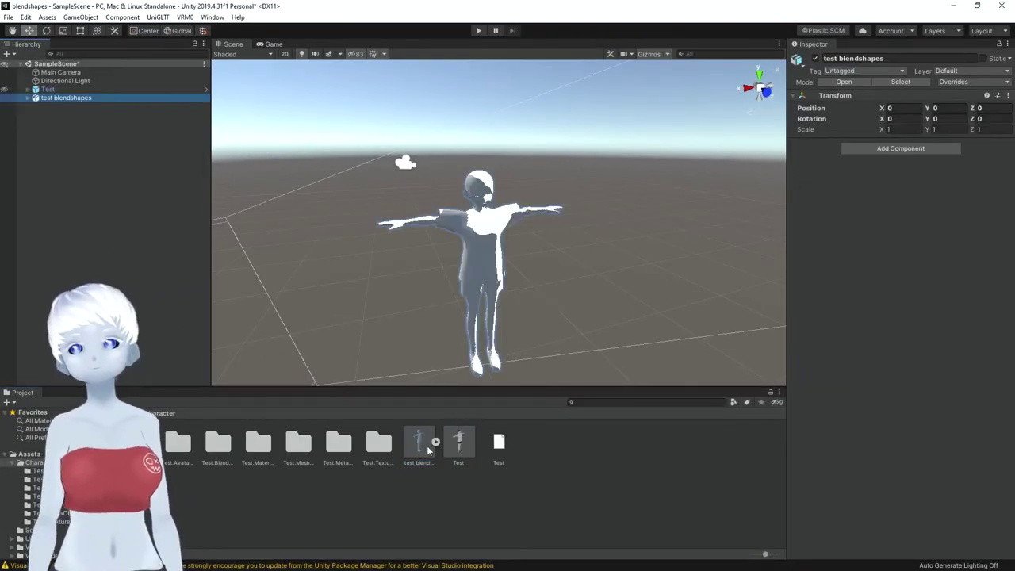
Rig the model as Humanoid with Create From This Model, apply, and confirm the bone mapping
left_click(901, 82)
left_click(877, 86)
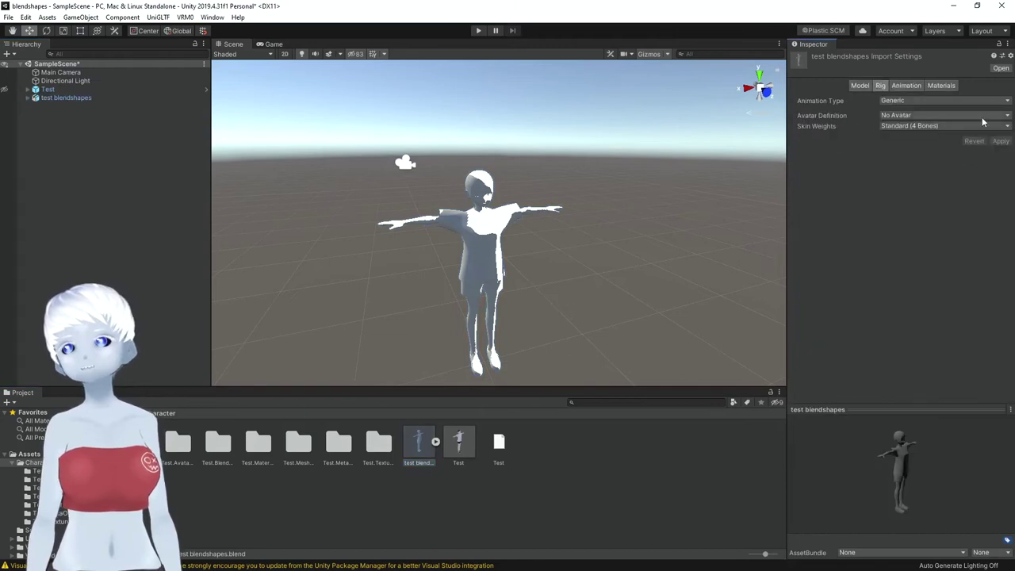
left_click(986, 116)
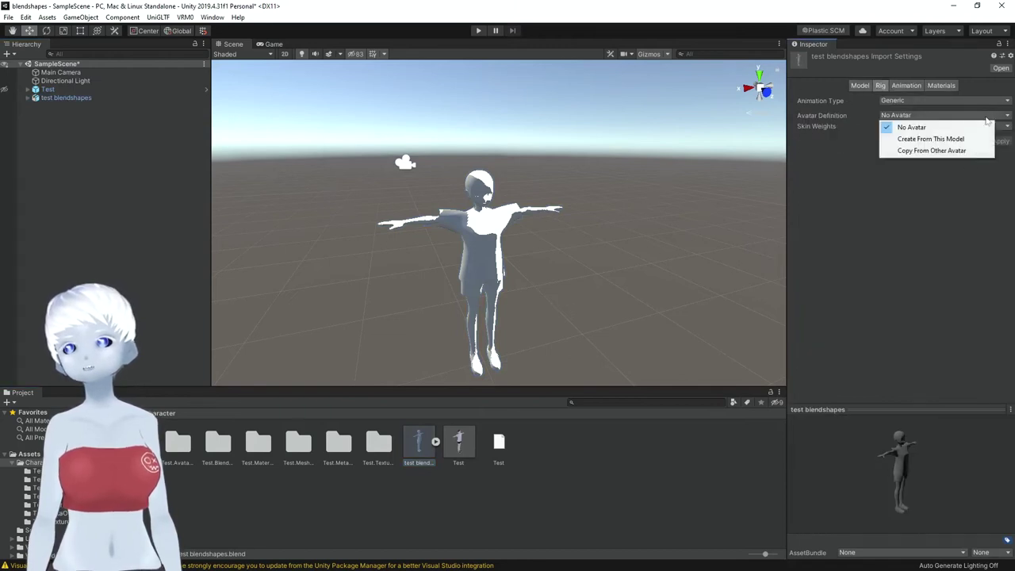
left_click(932, 139)
left_click(944, 101)
left_click(920, 148)
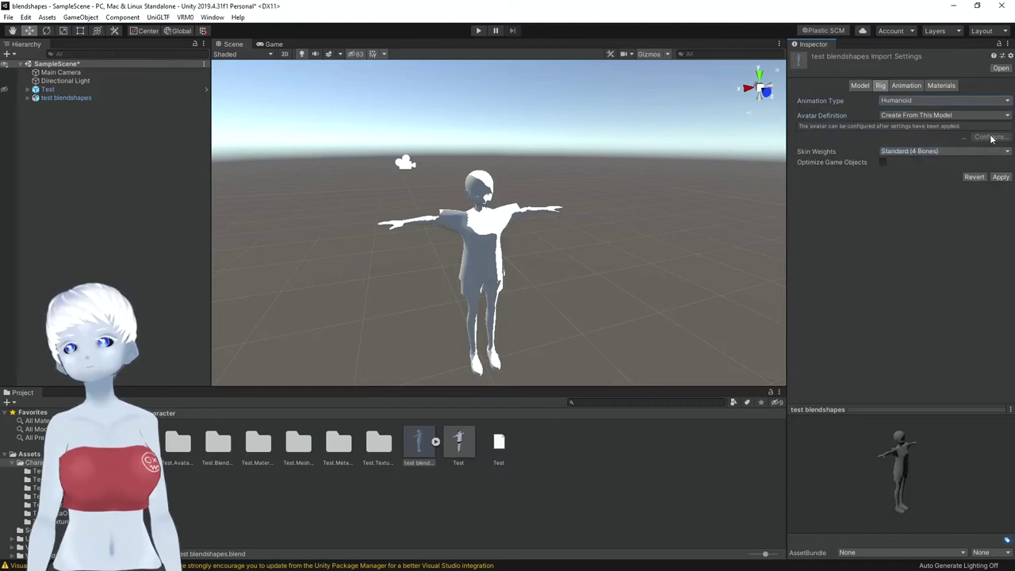
left_click(1001, 177)
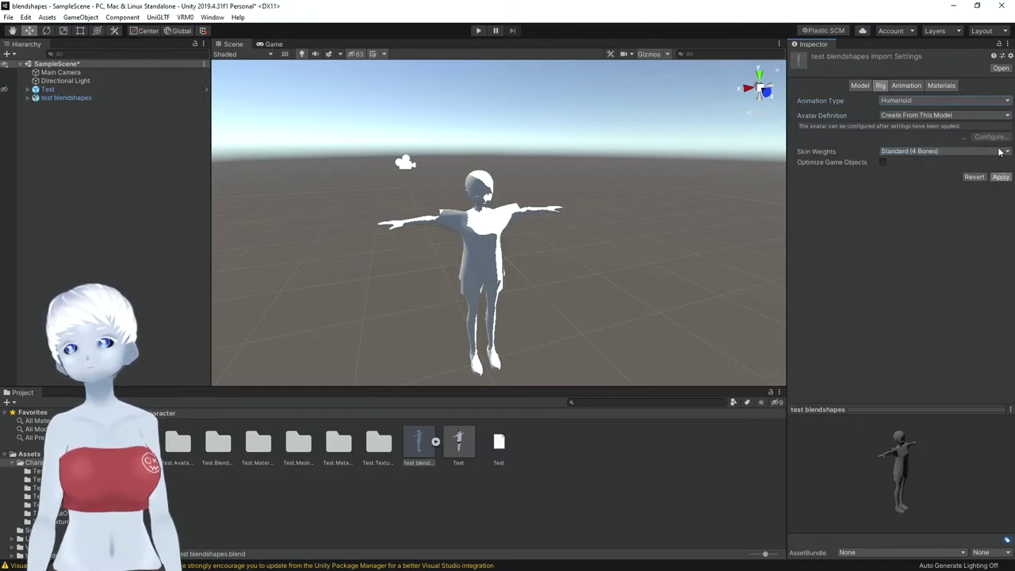
left_click(990, 136)
left_click(814, 264)
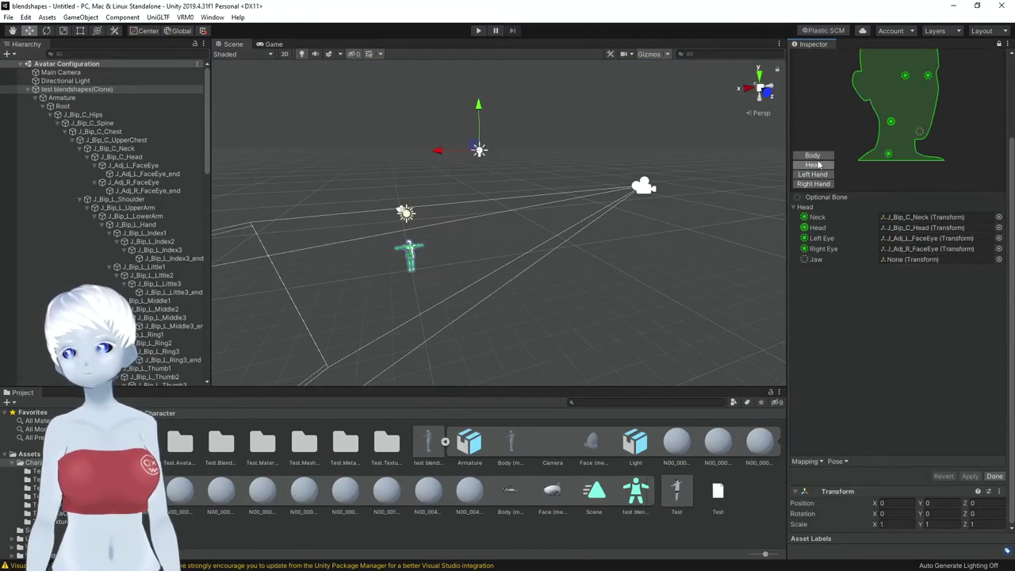
left_click(813, 274)
left_click(984, 530)
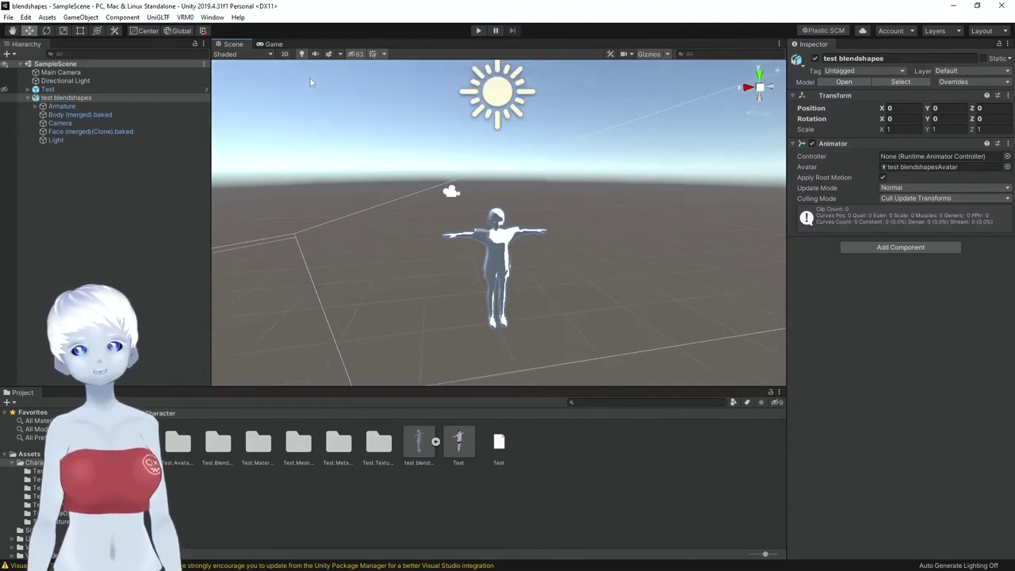
Zoom in on the character's face and open the Test.Materials folder
left_click_drag(340, 110, 472, 250, "alt")
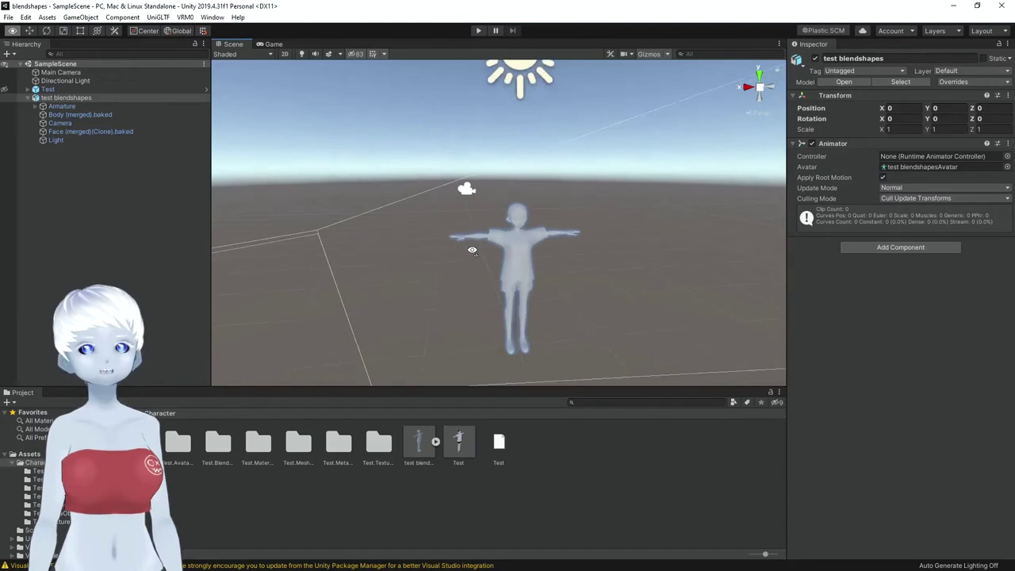
scroll(472, 249, "up", 2)
scroll(469, 250, "up", 2)
scroll(467, 250, "up", 3)
scroll(464, 250, "up", 2)
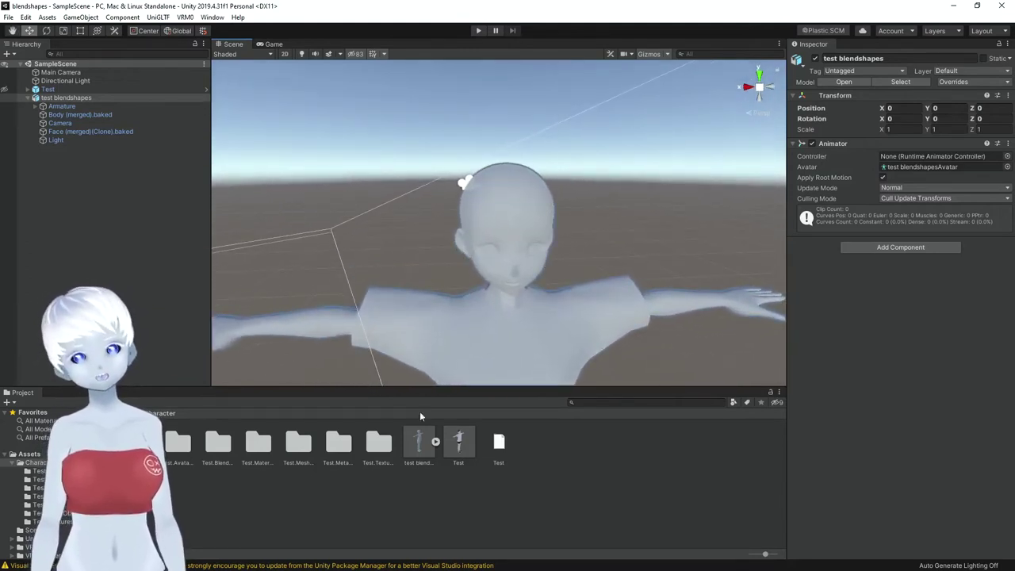
mouse_move(401, 238)
left_mouse_down("alt")
mouse_move(422, 254)
mouse_move(339, 345)
left_mouse_up("alt")
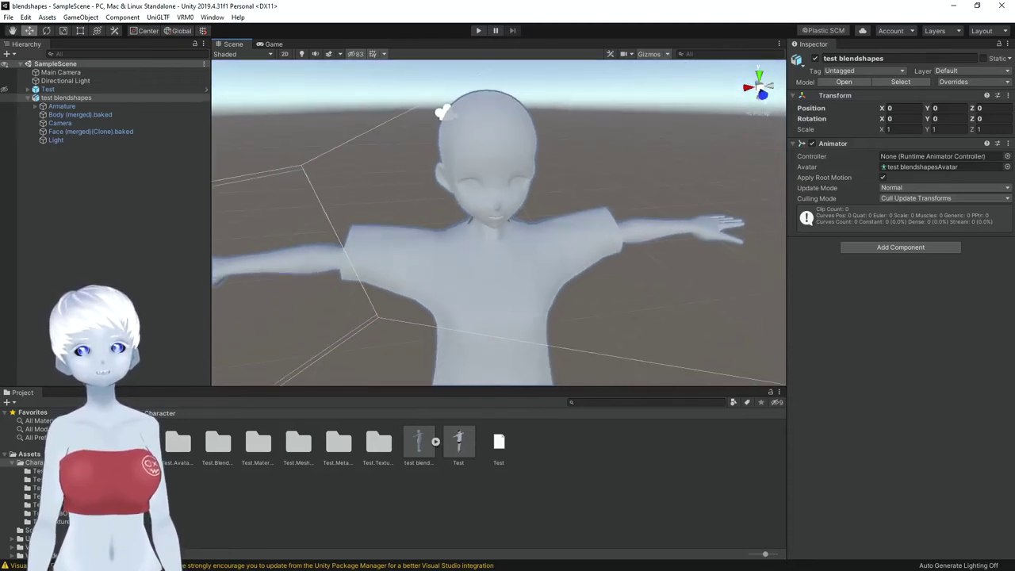
left_click(36, 496)
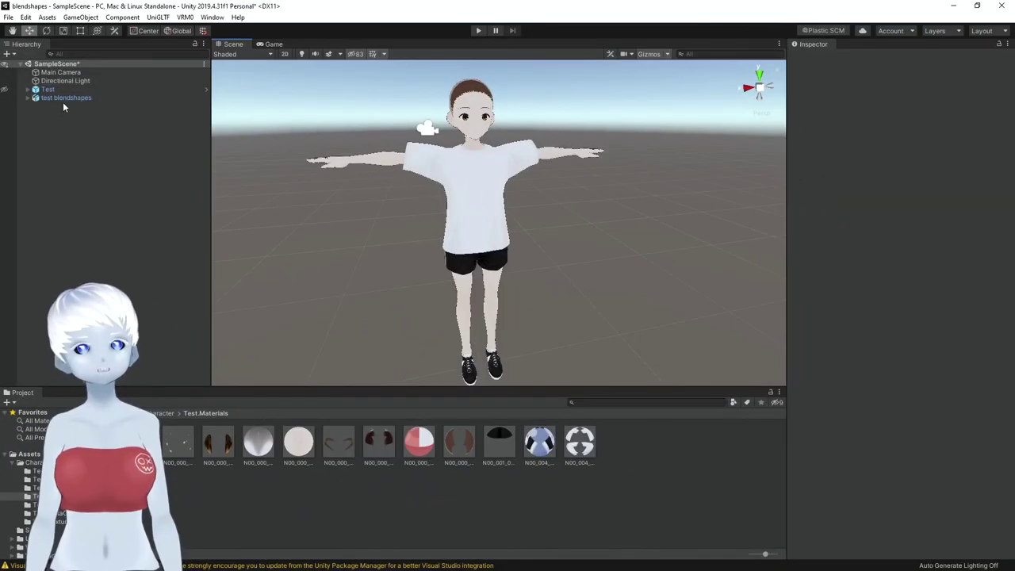
Open the VRM 0.x exporter for the test blendshapes model and start the export
left_click(64, 99)
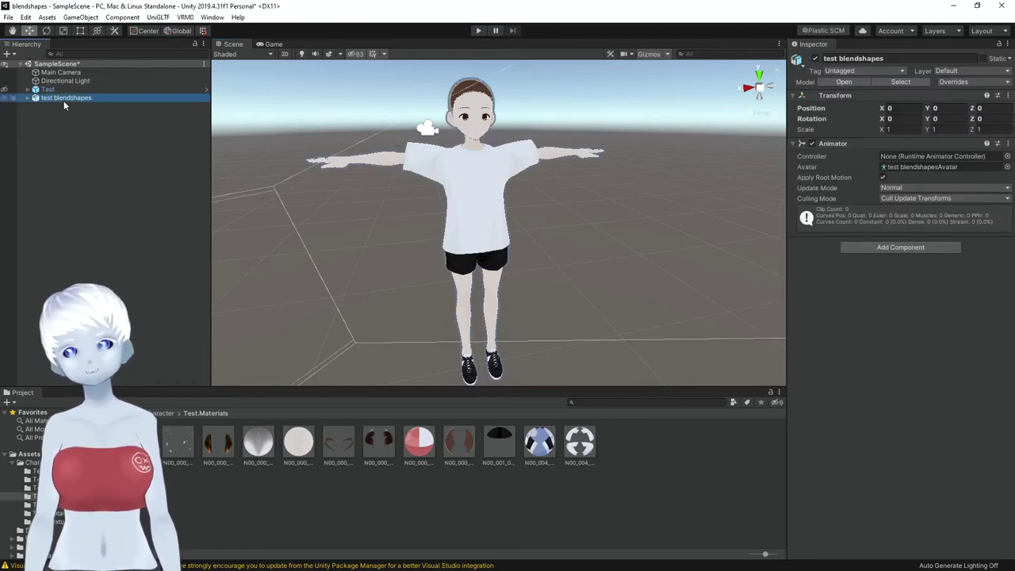
left_click(185, 16)
left_click(208, 40)
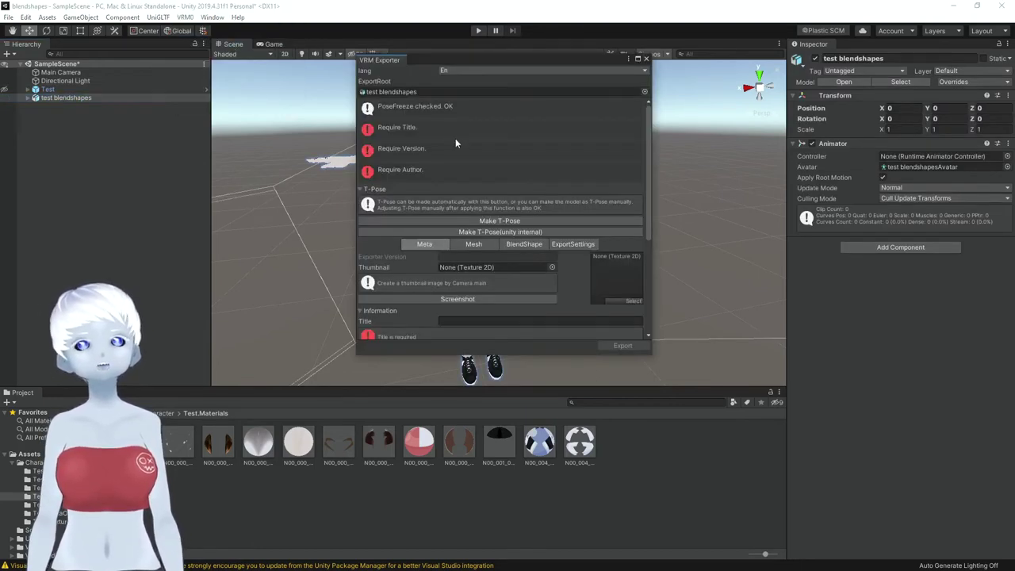
scroll(609, 262, "down", 2)
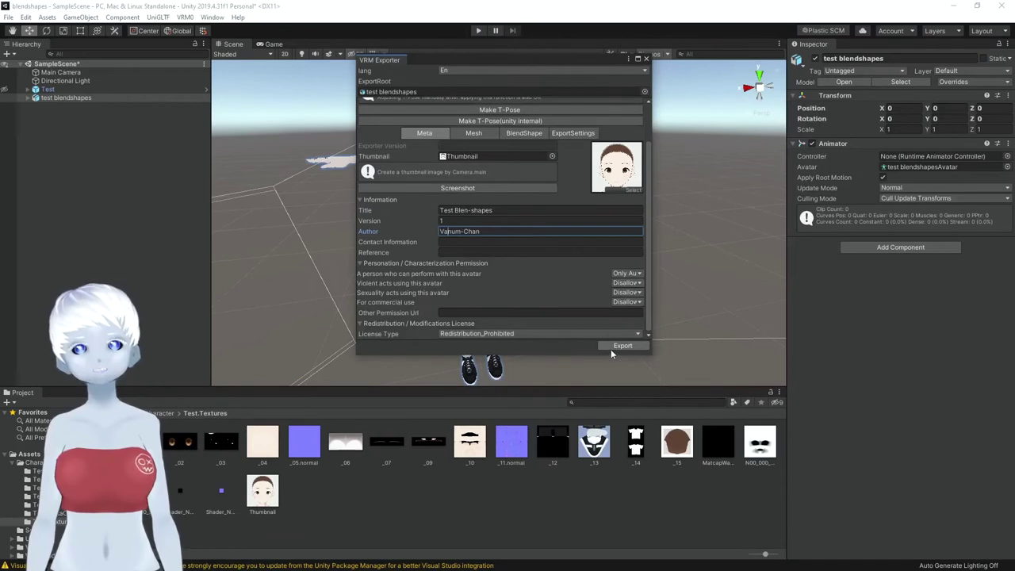
left_click(610, 348)
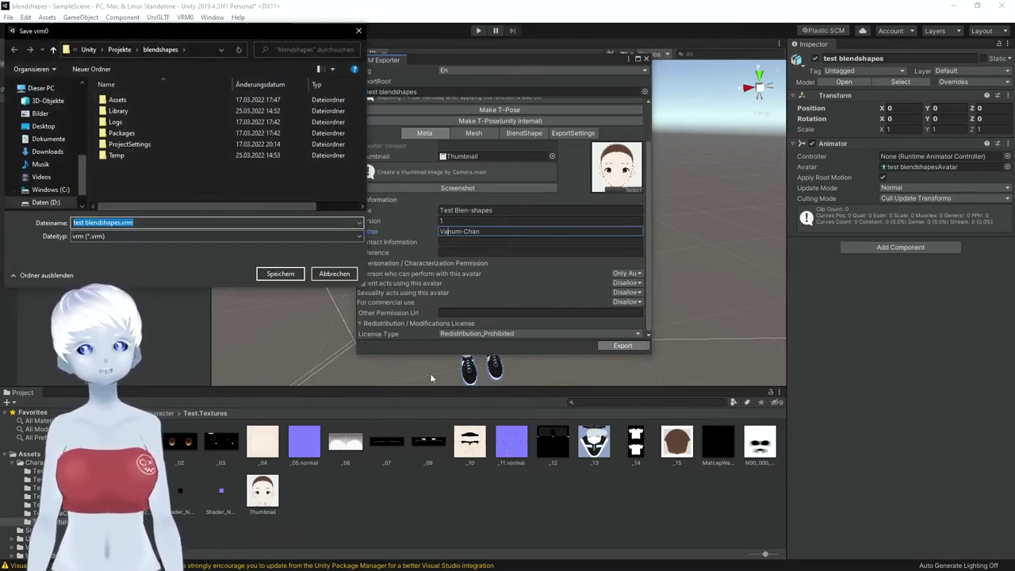
Save the export as TestConvert.vrm in the Assets/Character folder
left_click(127, 101)
double_click(130, 102)
double_click(170, 101)
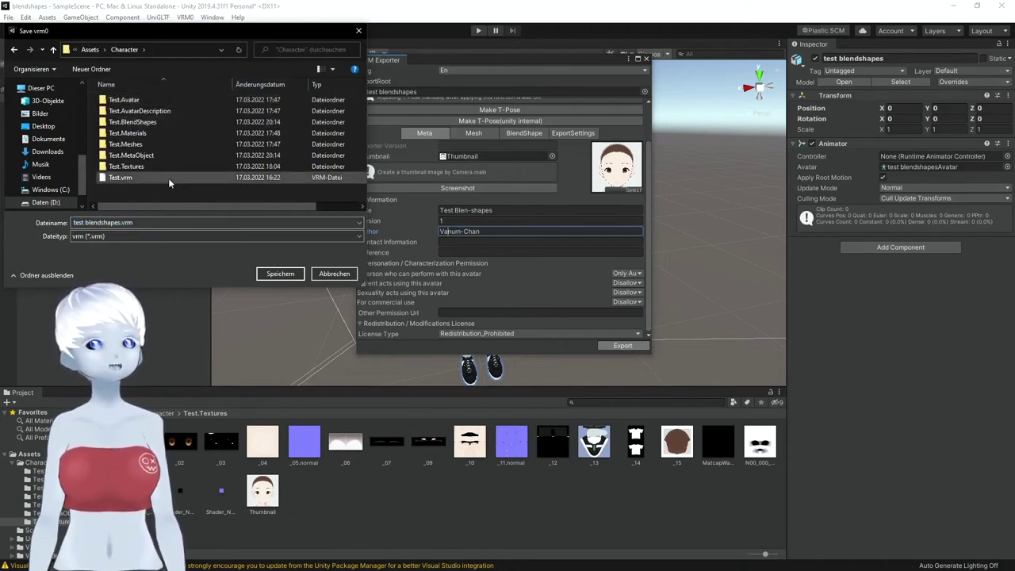
left_click(119, 178)
left_click(260, 222)
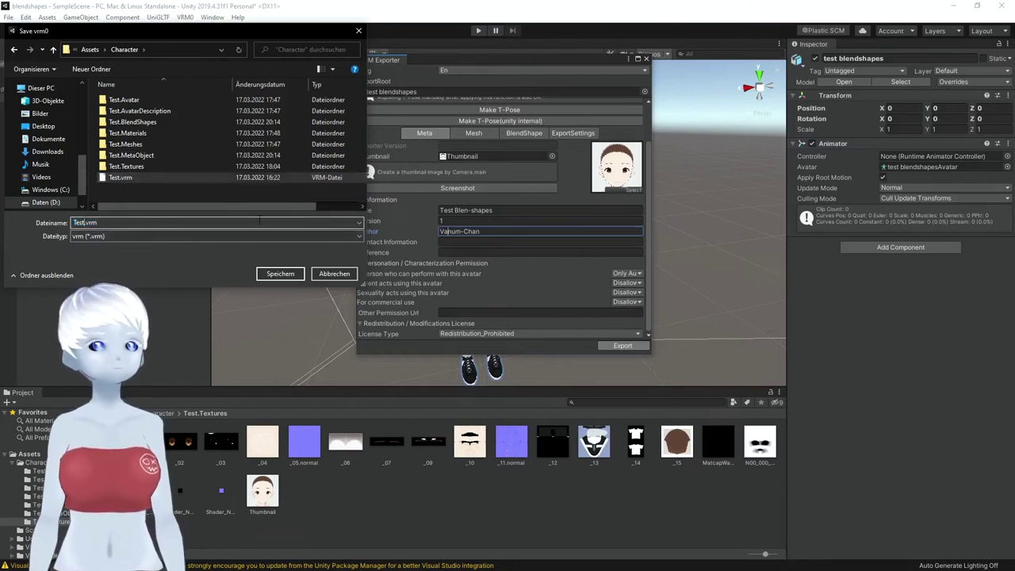
type("Conver")
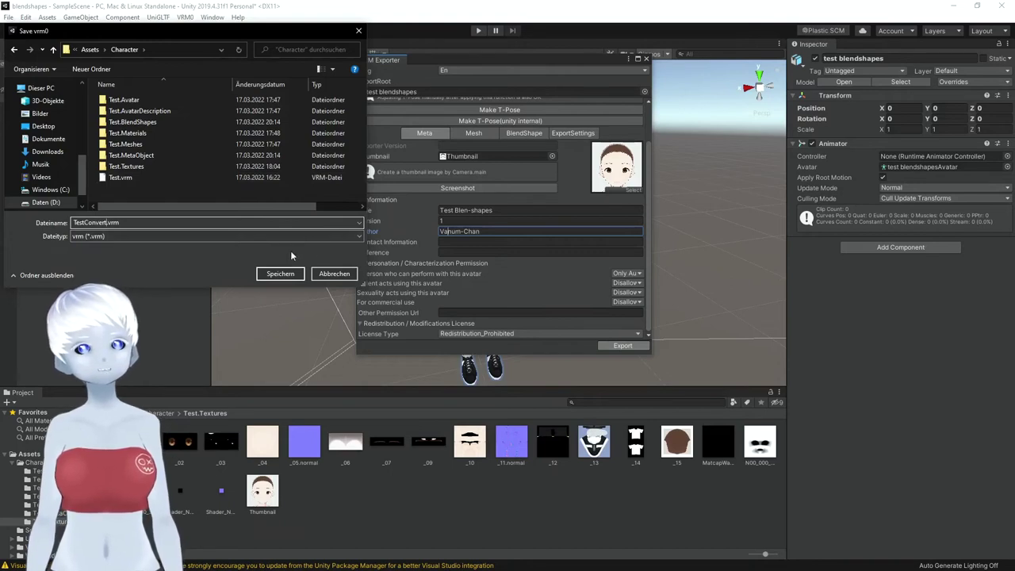
left_click(281, 273)
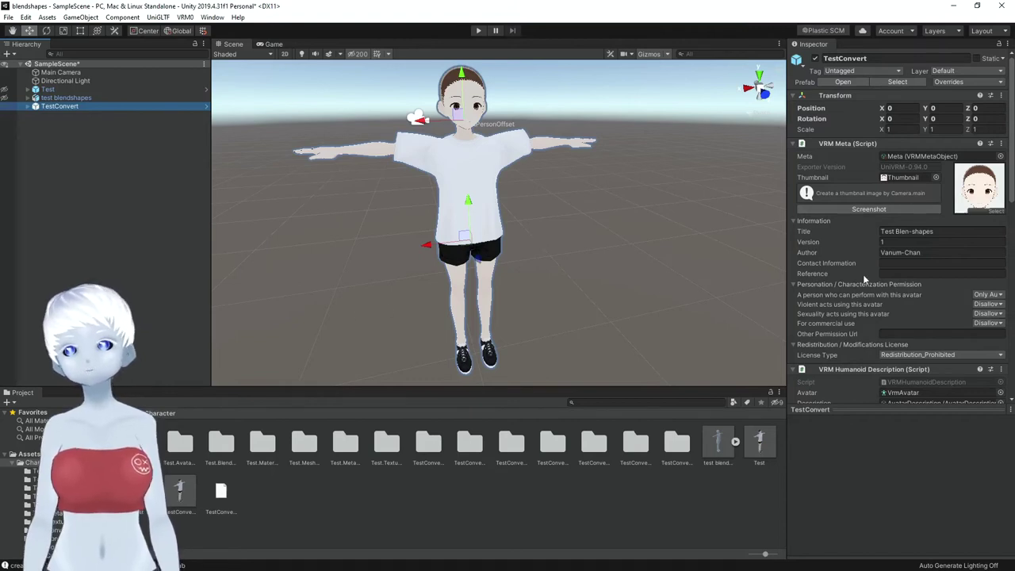
Open the TestConvert BlendShape asset and inspect the A clip's face sliders
scroll(865, 280, "down", 5)
double_click(930, 349)
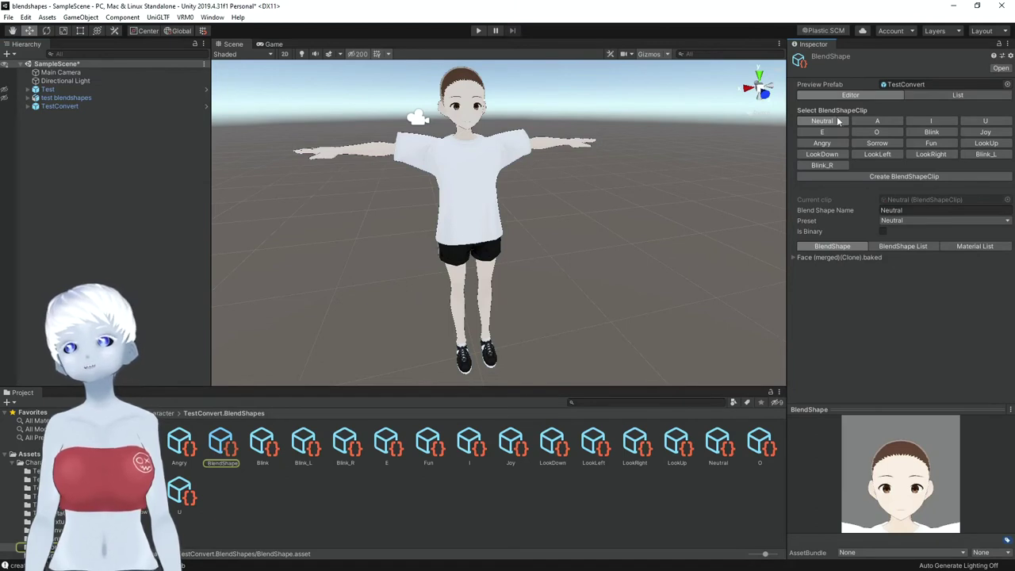
left_click(793, 257)
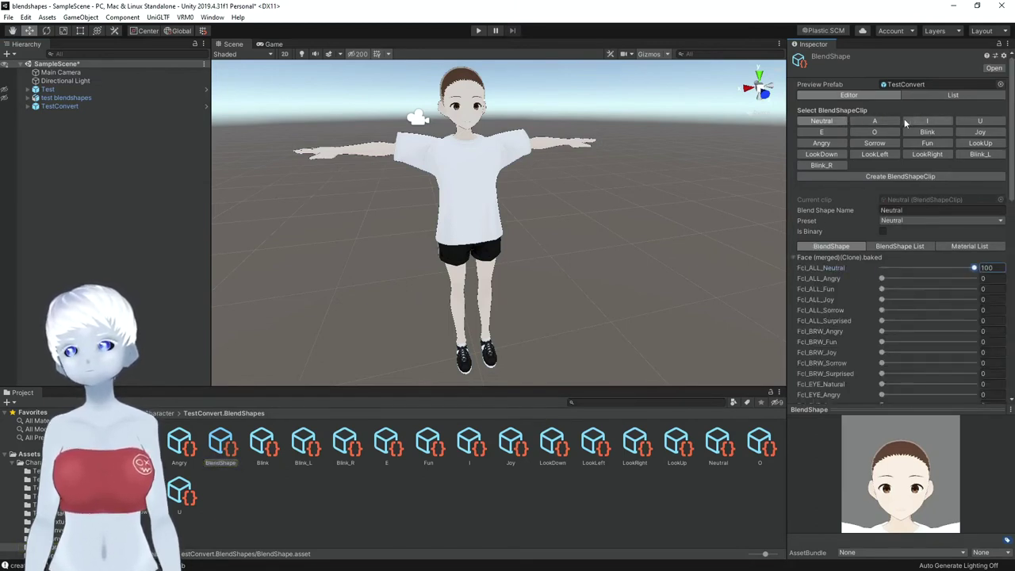
left_click(887, 121)
left_click(793, 257)
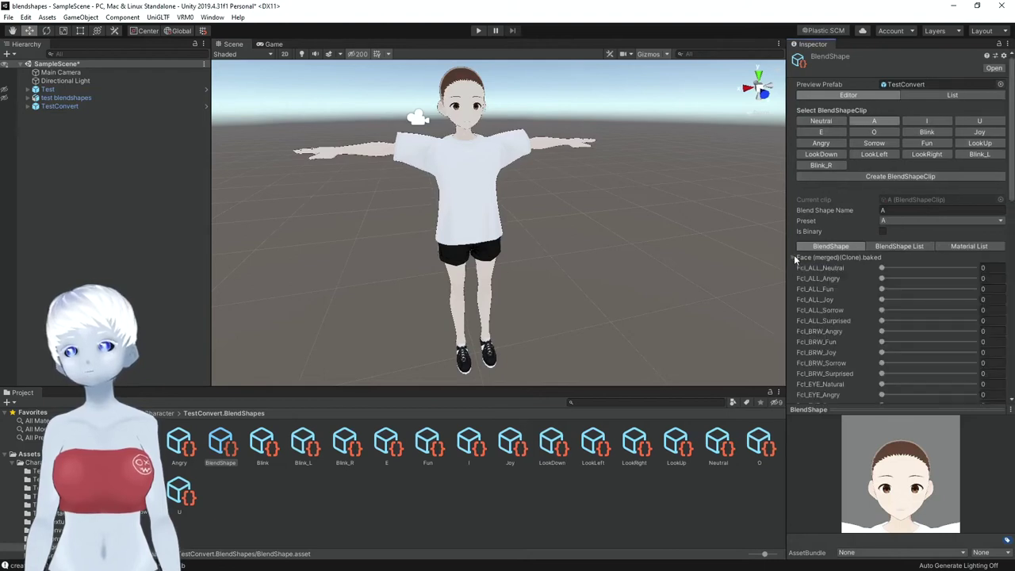
scroll(872, 285, "down", 10)
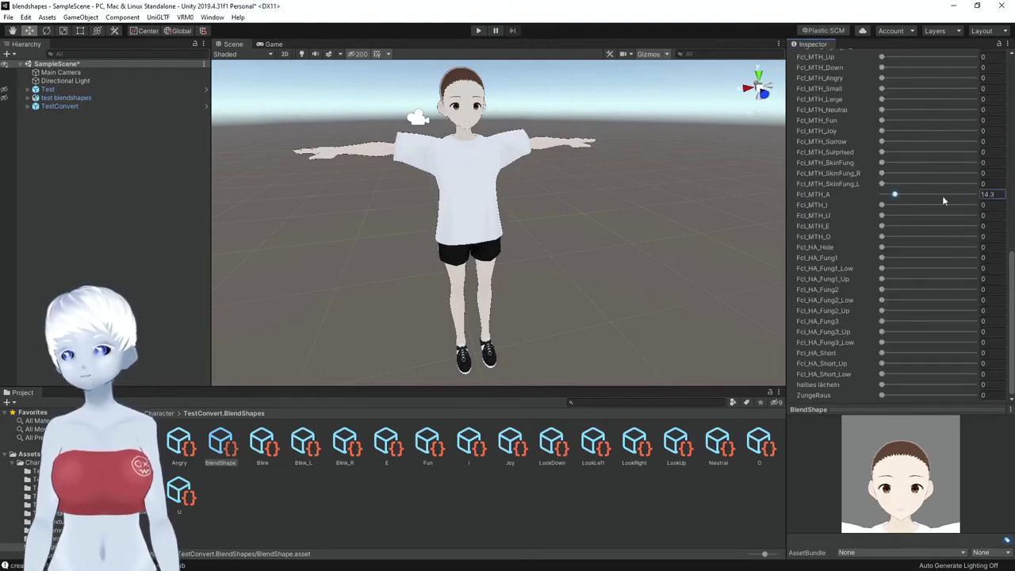
scroll(945, 198, "up", 10)
Review the U, E, O and Joy clips and their face sliders
left_click(969, 123)
left_click(821, 131)
left_click(793, 257)
left_click(874, 132)
scroll(880, 150, "down", 5)
scroll(873, 159, "up", 5)
scroll(865, 169, "down", 4)
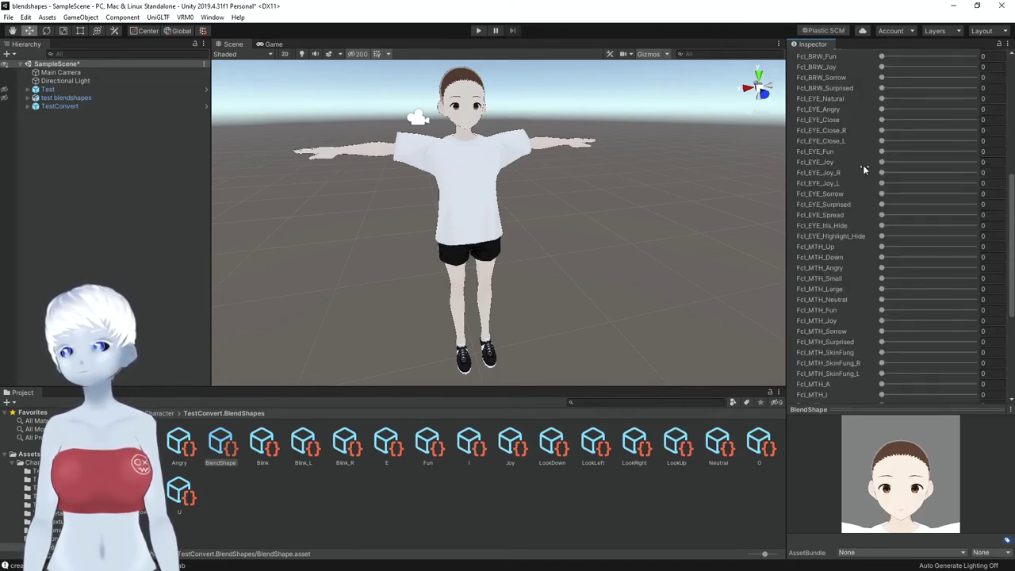
scroll(971, 209, "up", 5)
left_click(986, 132)
left_click(803, 258)
Review the Sorrow, LookUp and Blink_L clips and their face sliders
left_click(821, 143)
left_click(874, 143)
left_click(890, 311)
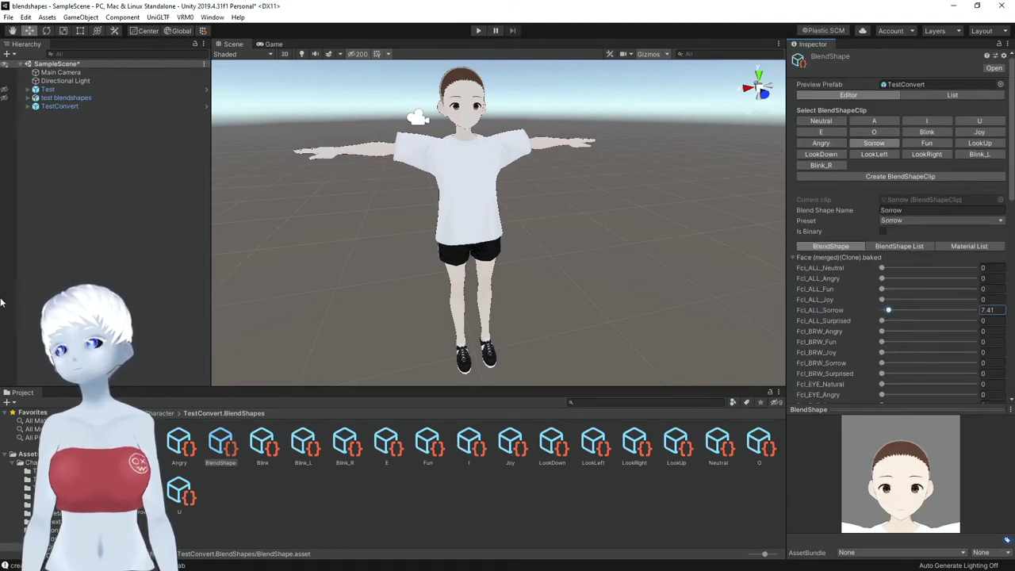
left_click(985, 142)
left_click(794, 258)
left_click(983, 144)
left_click(984, 154)
left_click(794, 258)
scroll(865, 281, "down", 10)
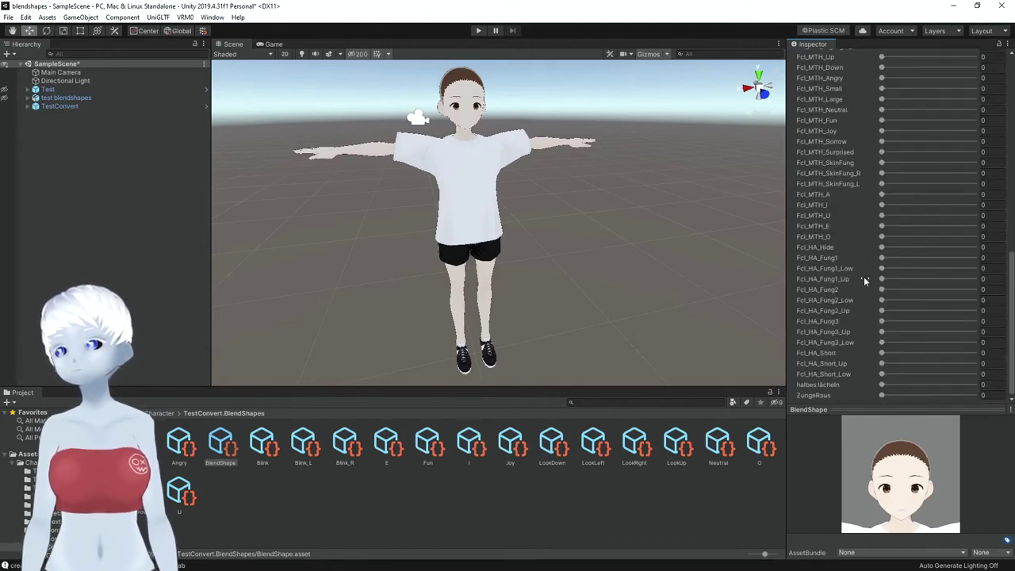
scroll(872, 177, "up", 10)
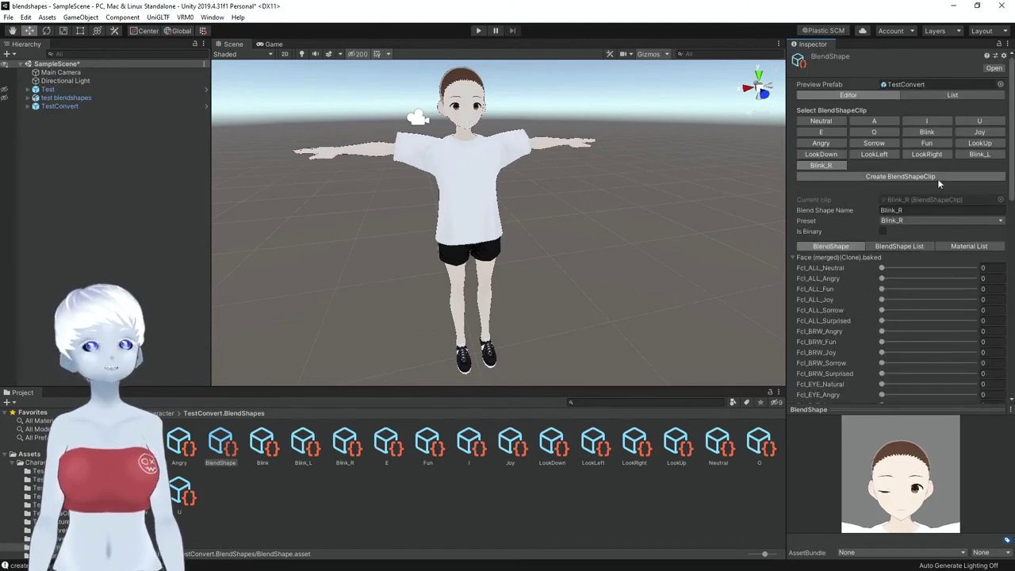
Create a surprices clip and set its Fcl_ALL_Surprised slider to 100
left_click(873, 177)
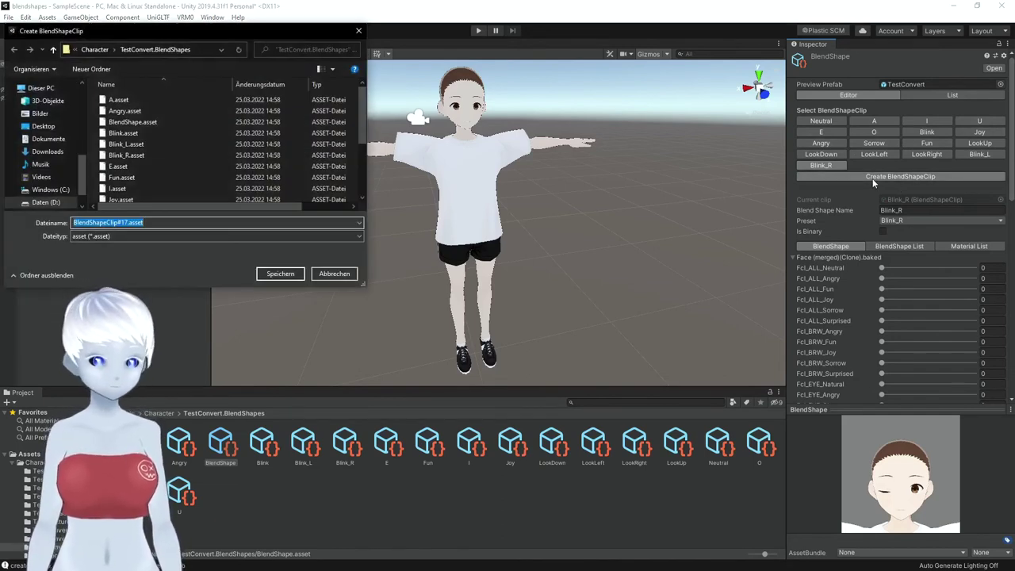
type("su")
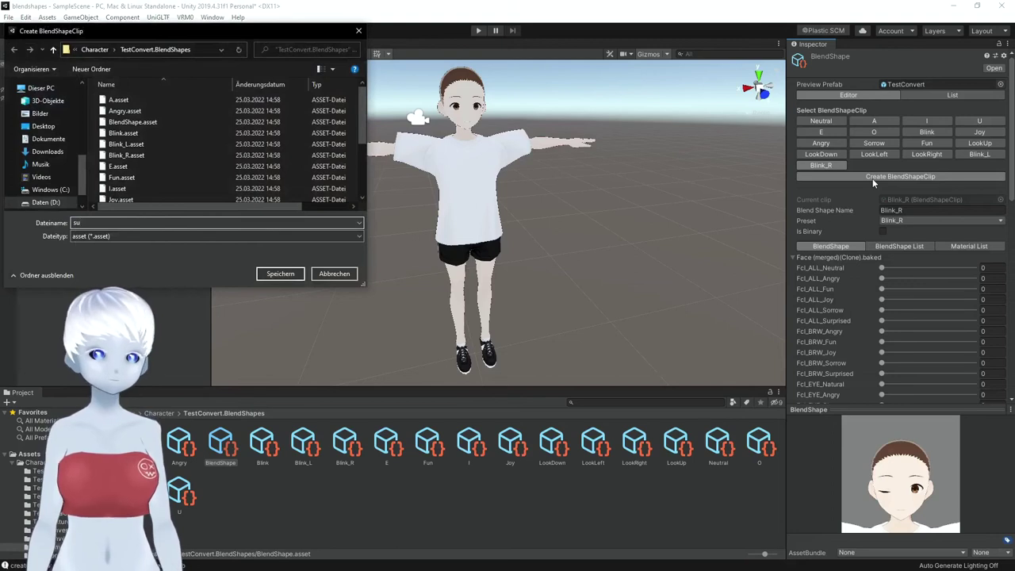
type("rprices")
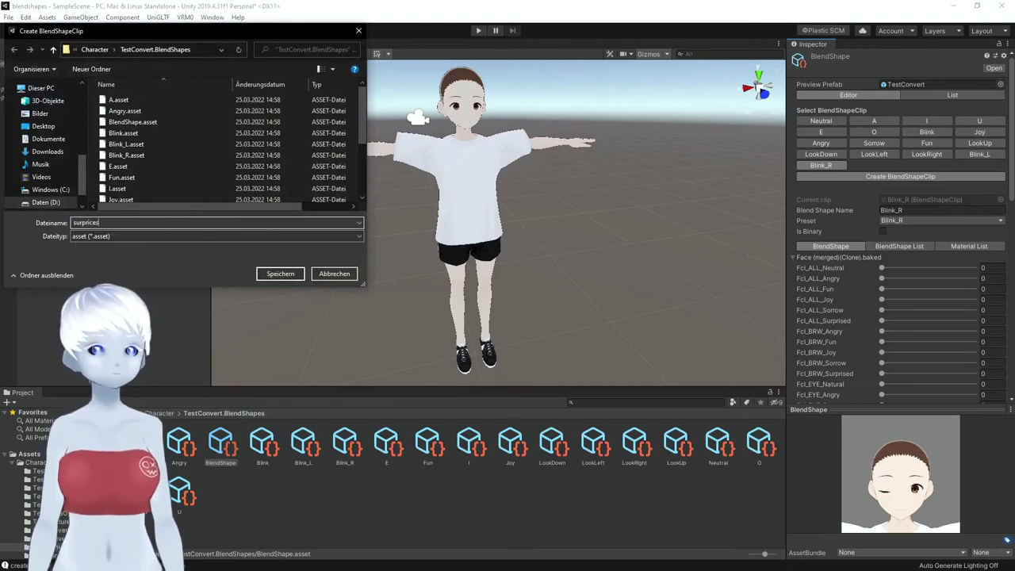
key("Return")
left_click(873, 167)
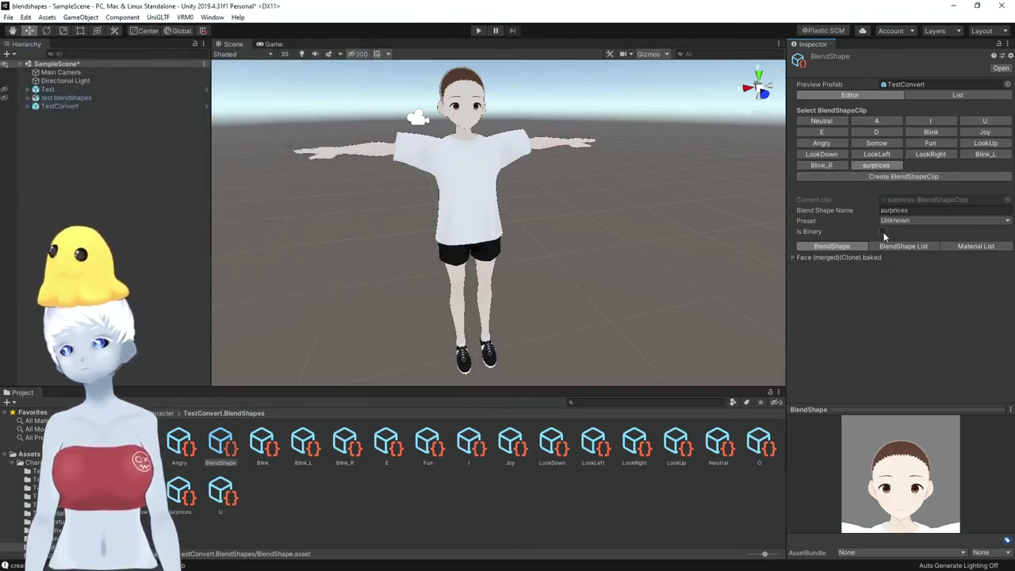
left_click_drag(883, 321, 976, 320)
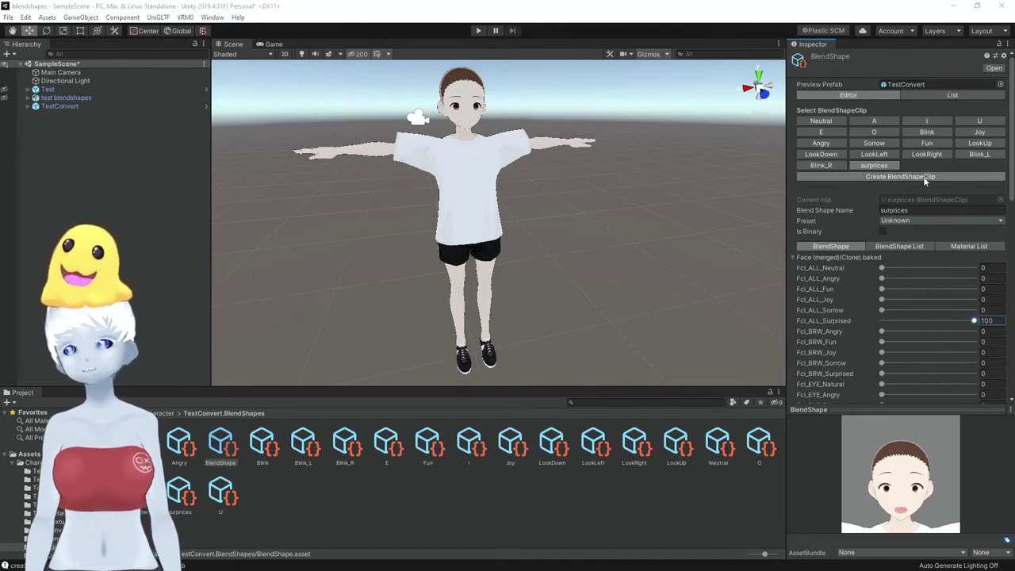
Create two more expression clips named zunge and zwinker
left_click(924, 179)
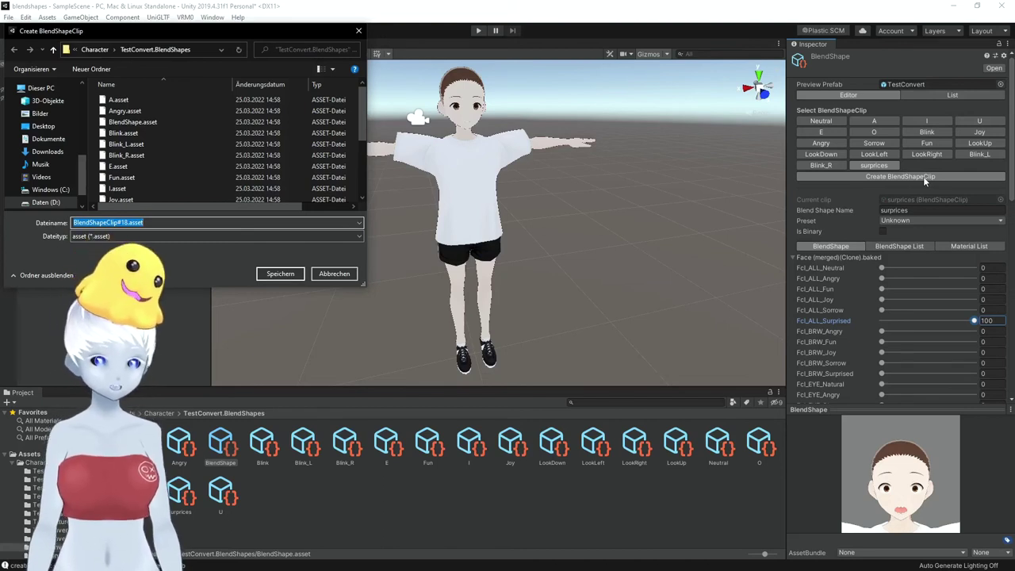
type("zunge")
key("Return")
left_click(924, 178)
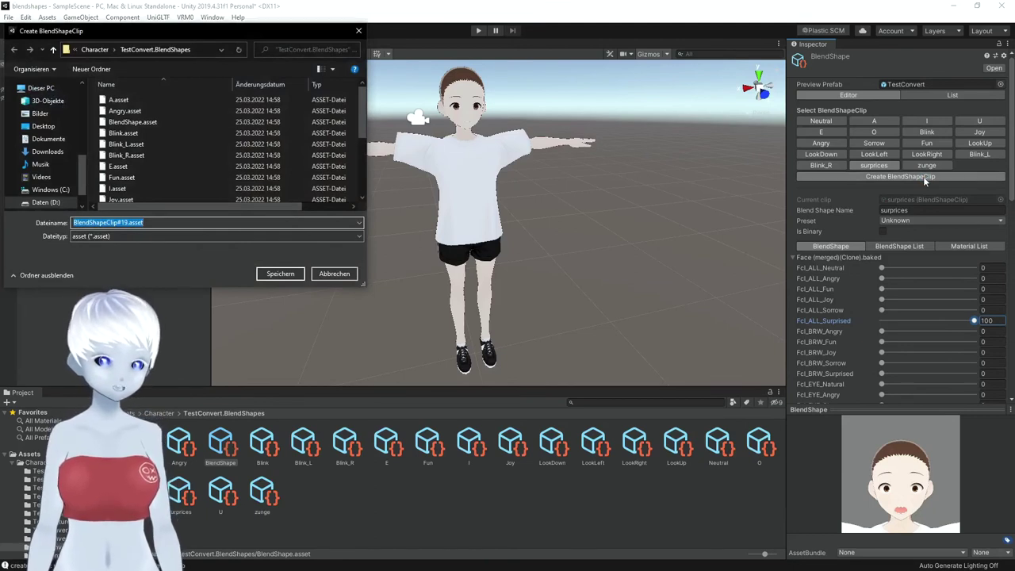
type("zwinker")
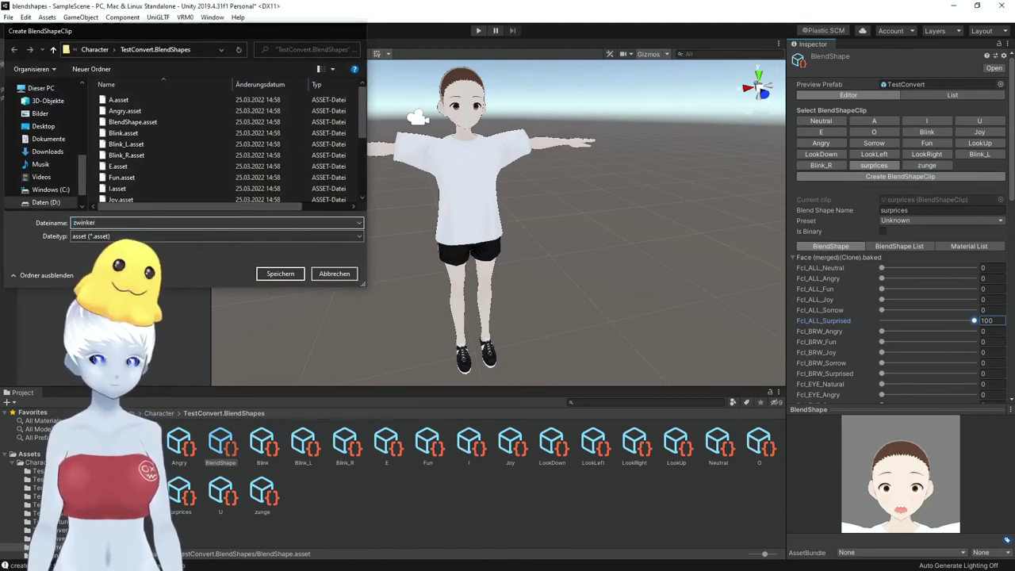
key("Return")
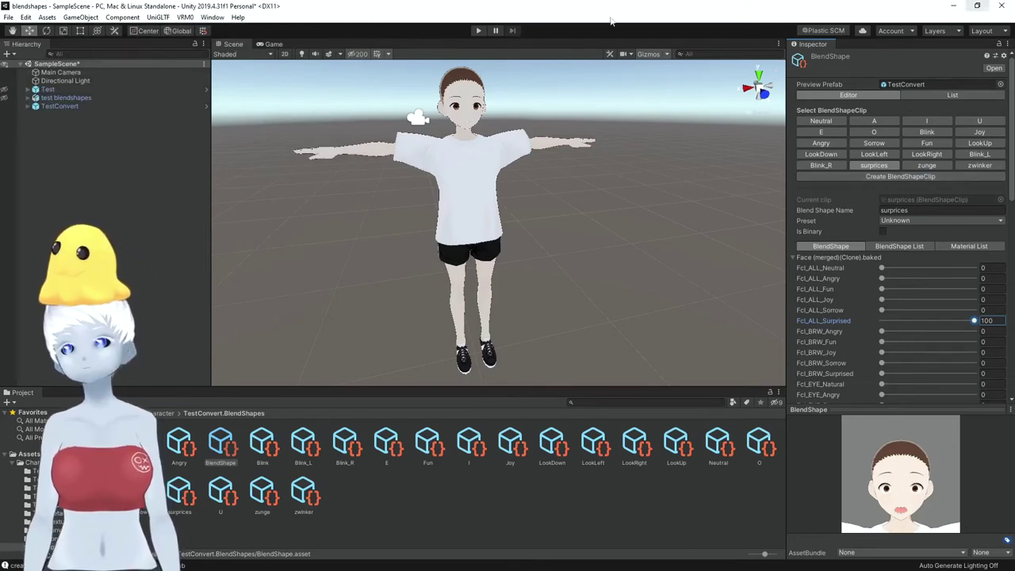
left_click(914, 165)
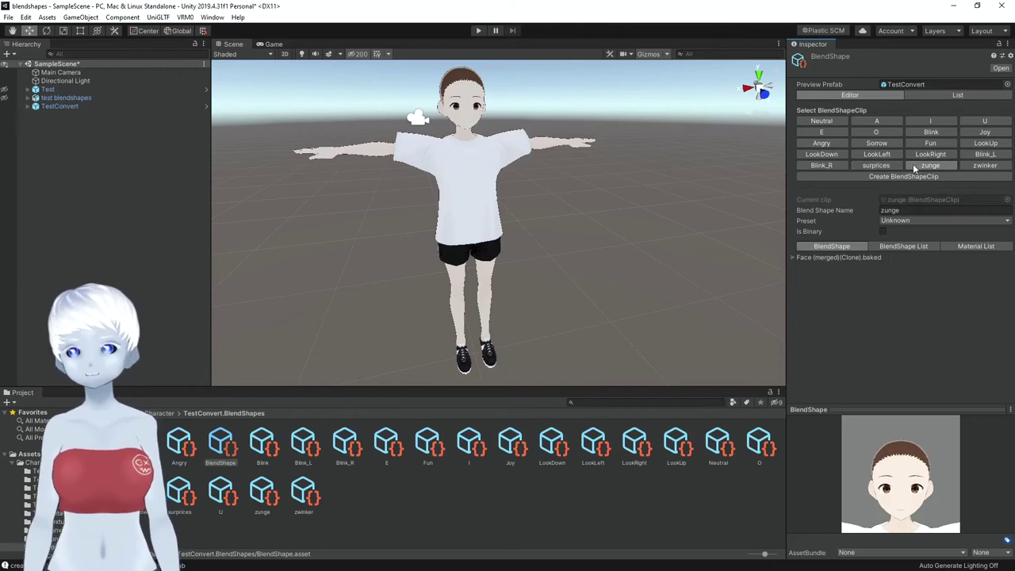
Raise ZungeRaus to about 91 on the zunge clip so the tongue sticks out
left_click(795, 257)
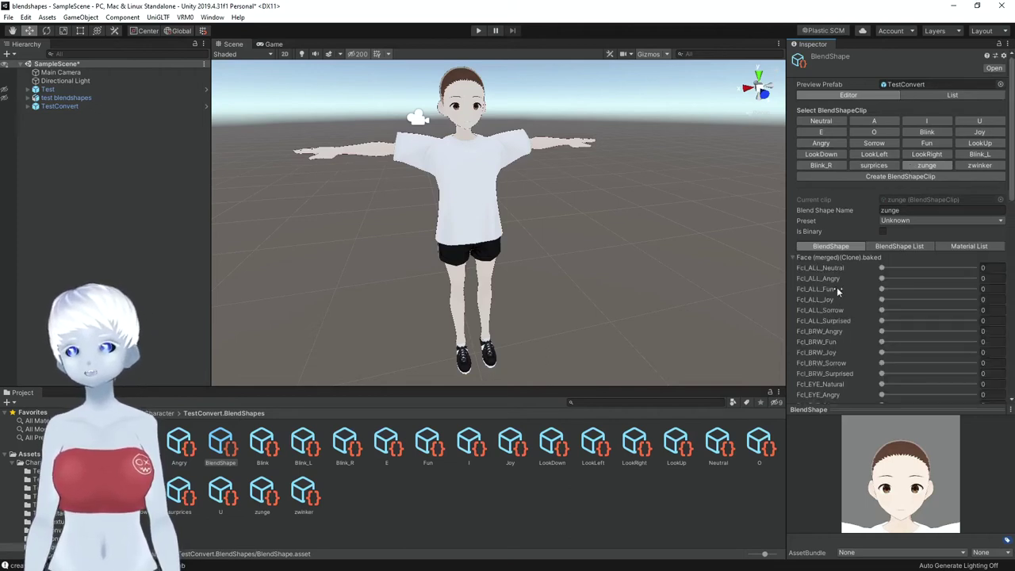
scroll(837, 288, "down", 5)
scroll(843, 295, "down", 5)
left_click_drag(882, 396, 1004, 399)
scroll(936, 238, "up", 10)
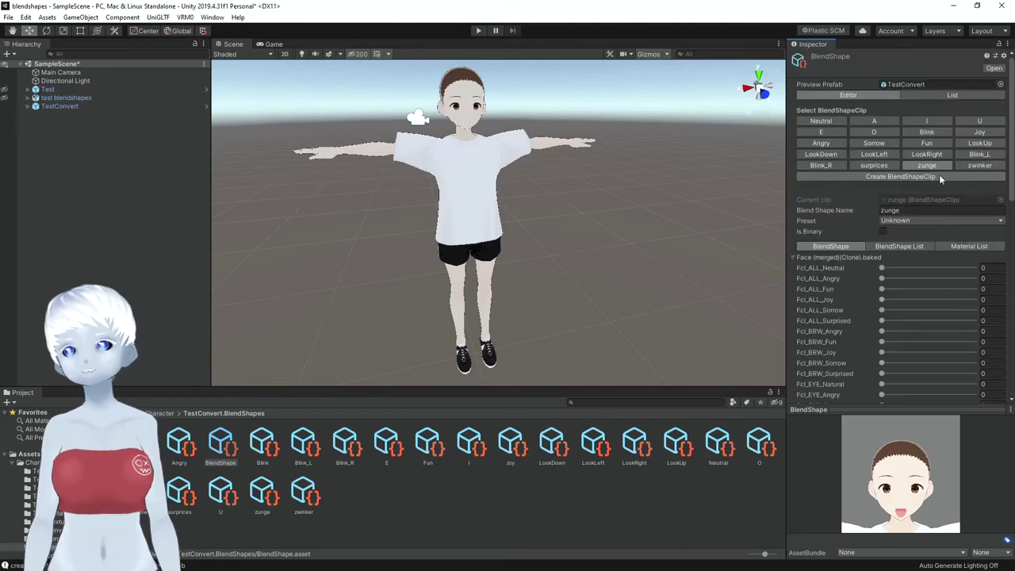
Set Fcl_EYE_Joy_L to 100 on the zwinker clip for a wink
left_click(985, 165)
left_click(795, 259)
scroll(837, 318, "down", 10)
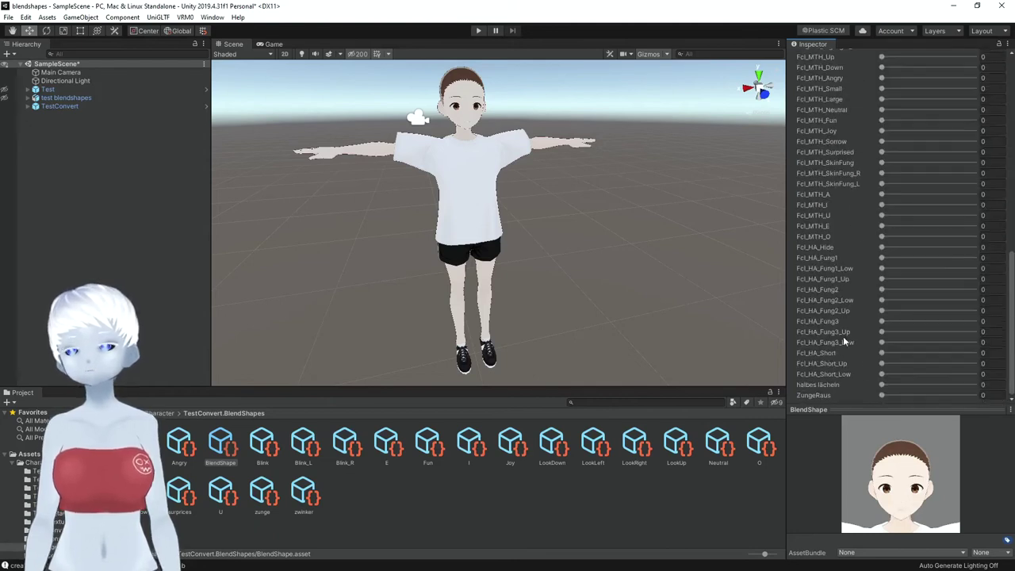
scroll(914, 218, "up", 10)
scroll(892, 292, "down", 3)
left_click(890, 268)
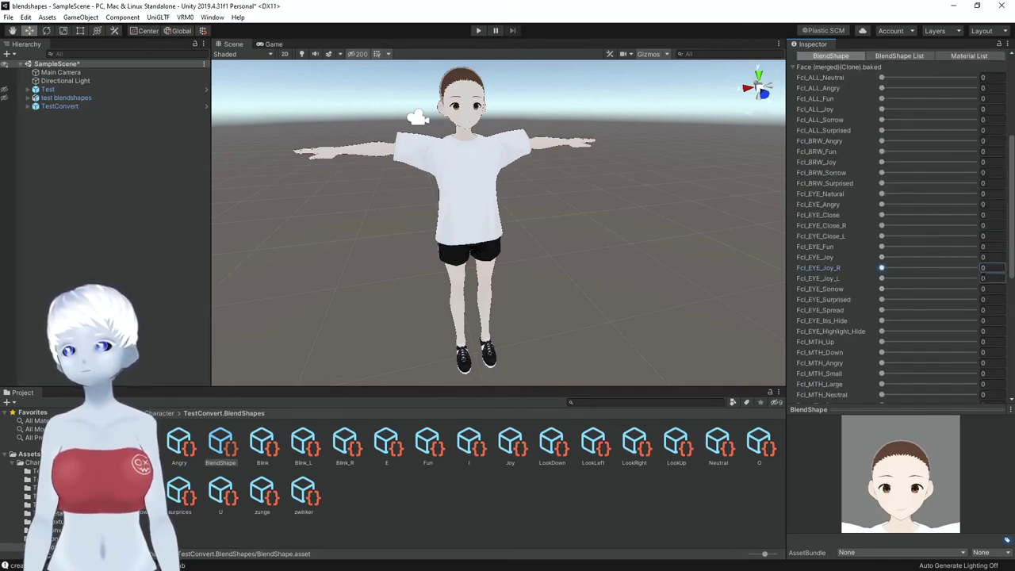
left_click_drag(882, 278, 982, 287)
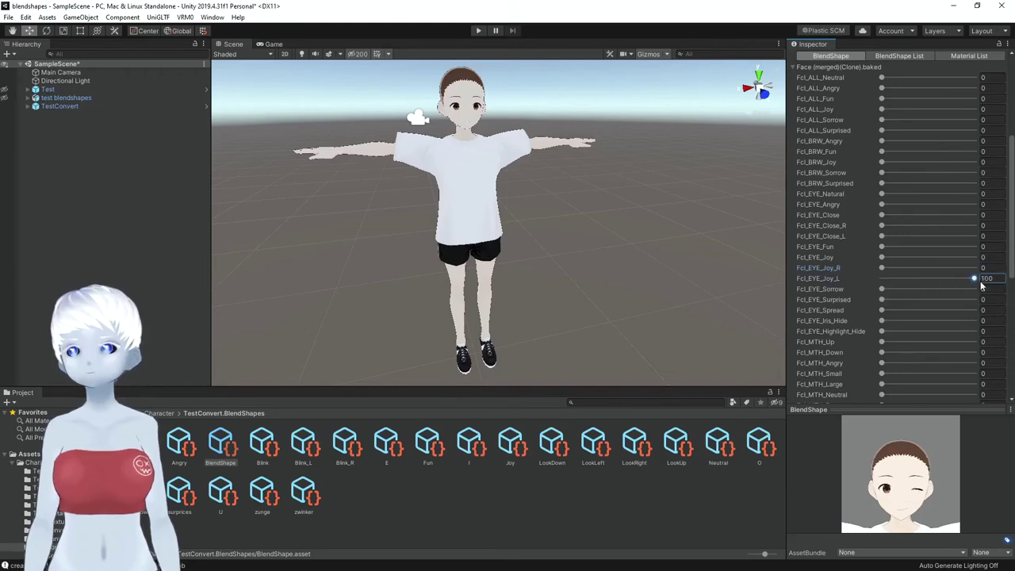
scroll(880, 286, "up", 5)
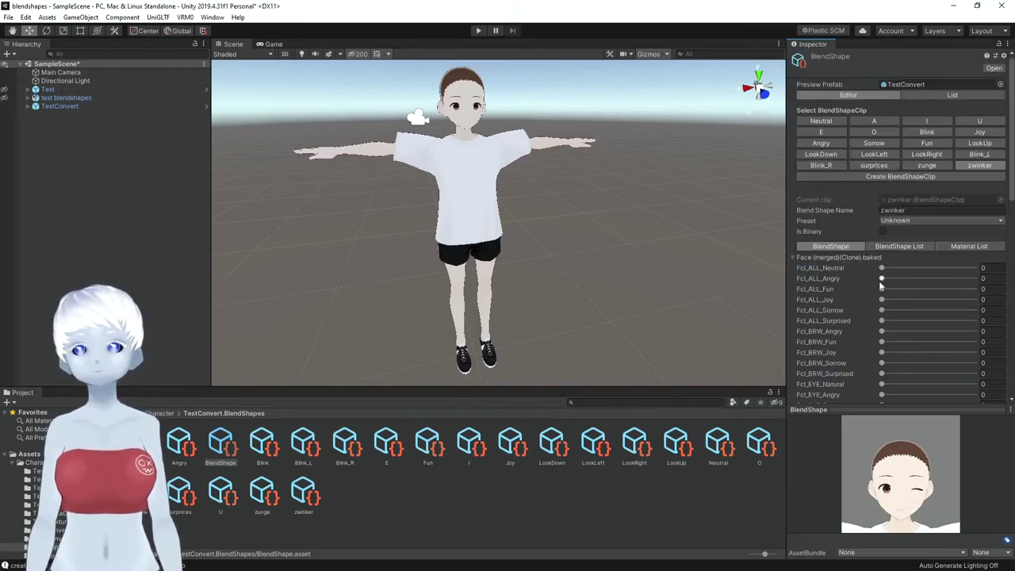
scroll(905, 278, "down", 3)
scroll(920, 174, "down", 2)
scroll(922, 183, "up", 5)
Preview the zwinker and zunge clips, then create a new zombi clip
left_click(977, 166)
left_click(942, 166)
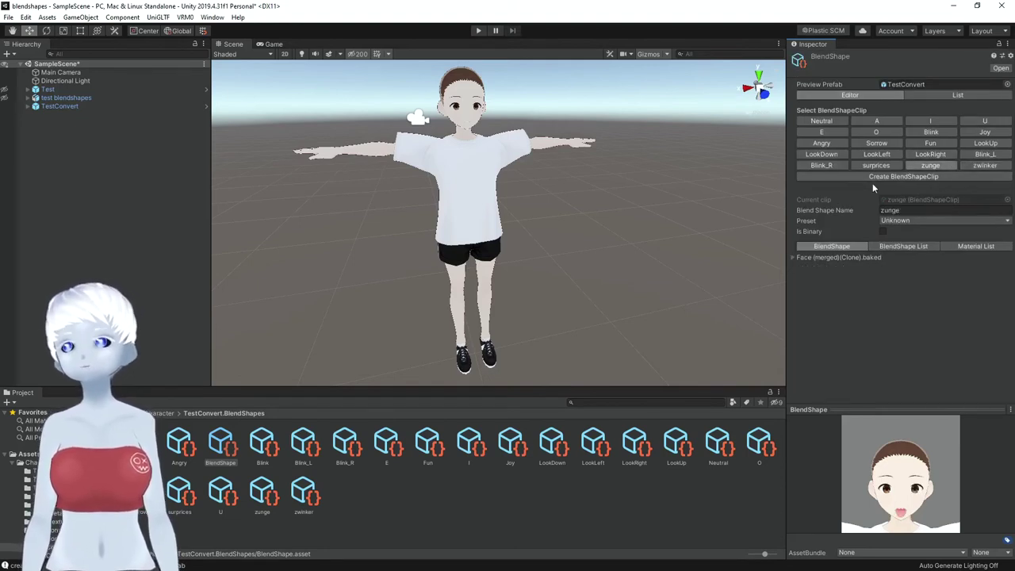
left_click(909, 177)
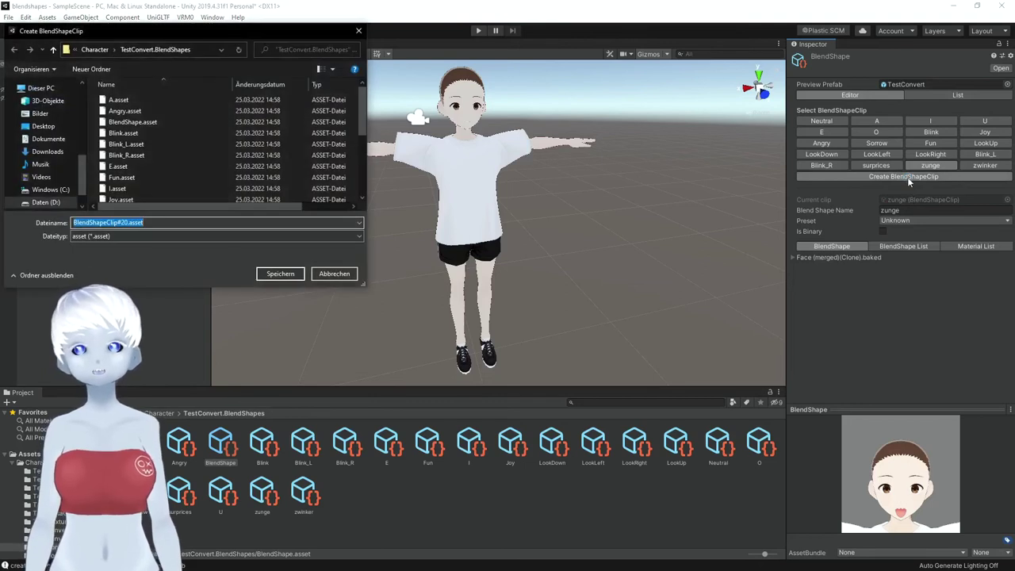
type("zom")
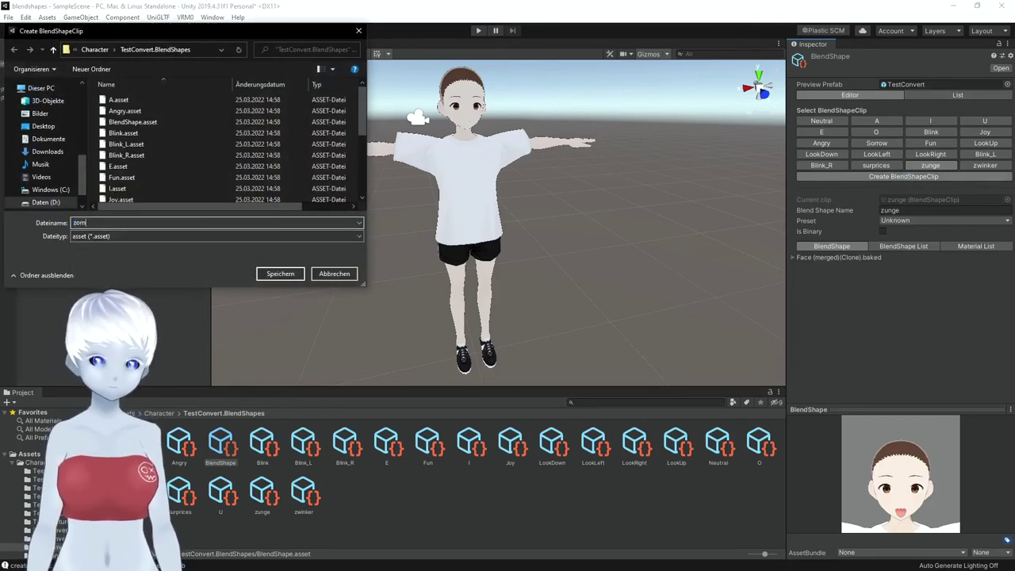
type("bi")
key("Return")
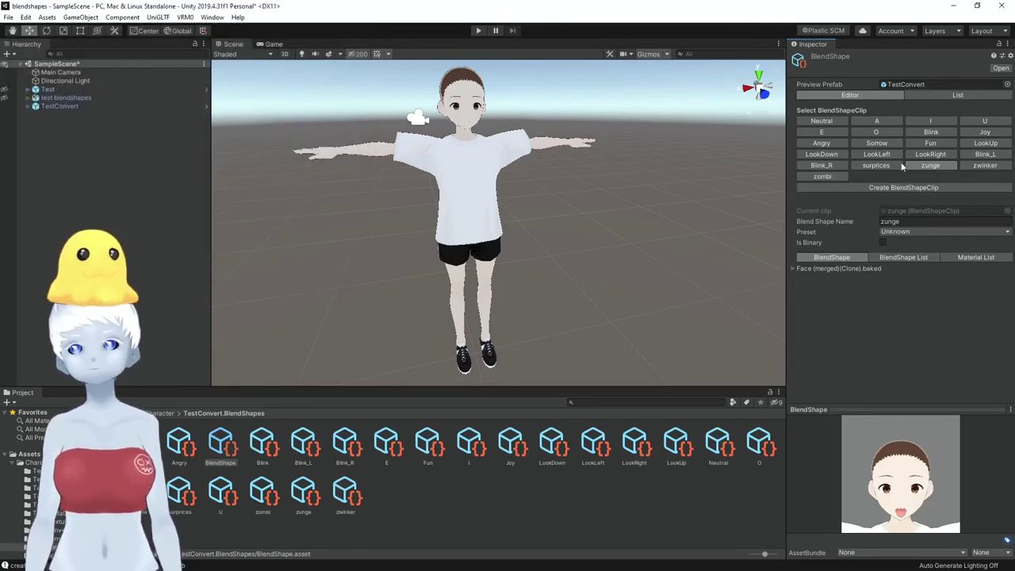
On the zombi clip, hide irises and highlights at 100, Fcl_MTH_A 100, Fcl_MTH_O about 40
left_click(808, 176)
left_click(861, 188)
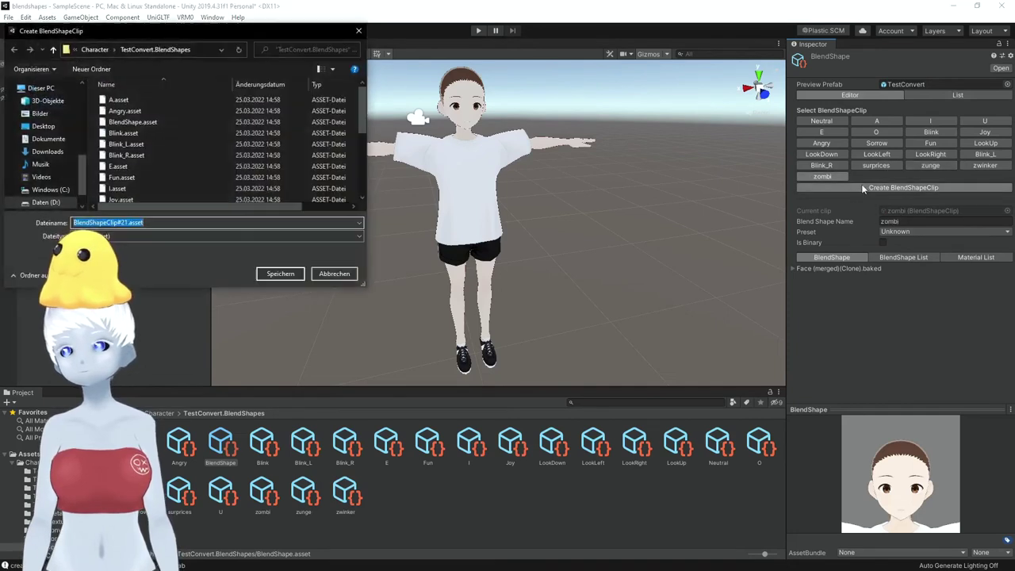
left_click(356, 32)
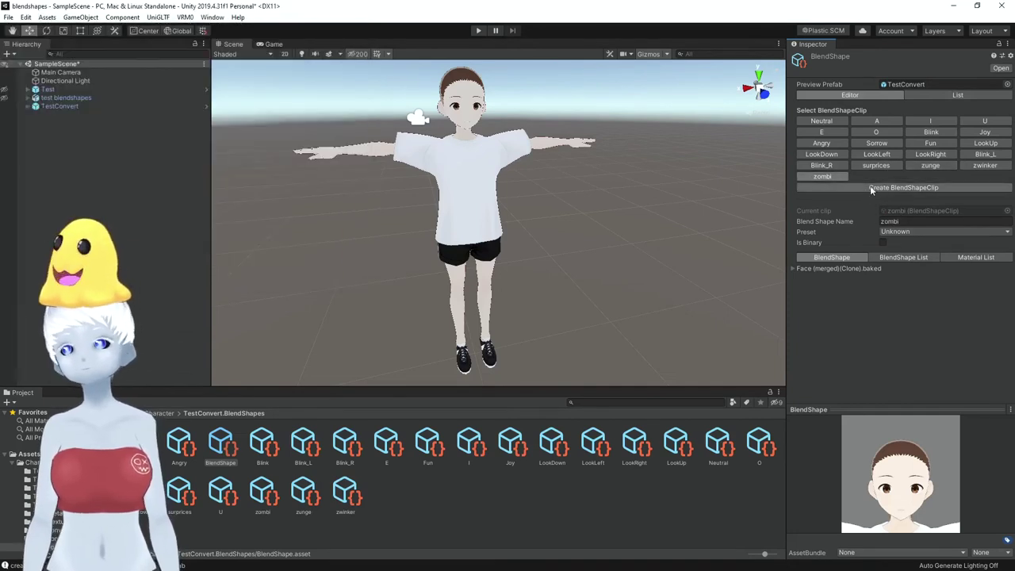
left_click(800, 269)
scroll(865, 339, "down", 10)
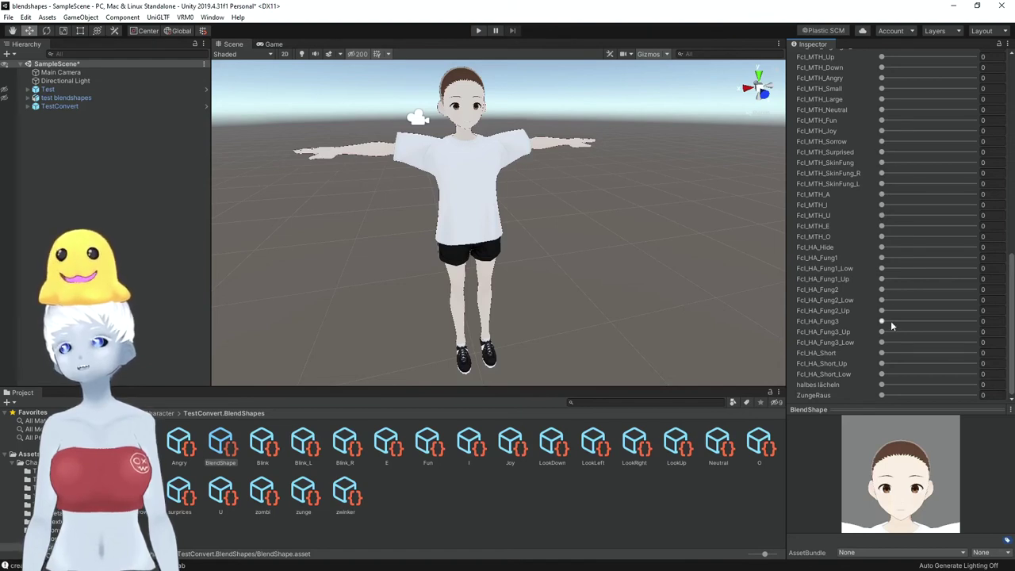
scroll(841, 292, "up", 5)
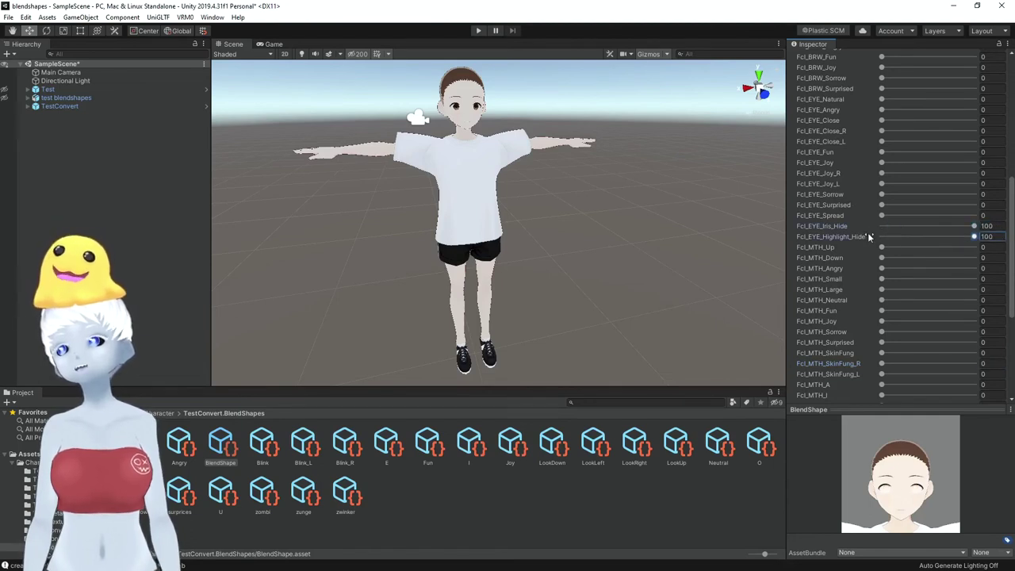
scroll(869, 237, "up", 3)
scroll(879, 270, "down", 6)
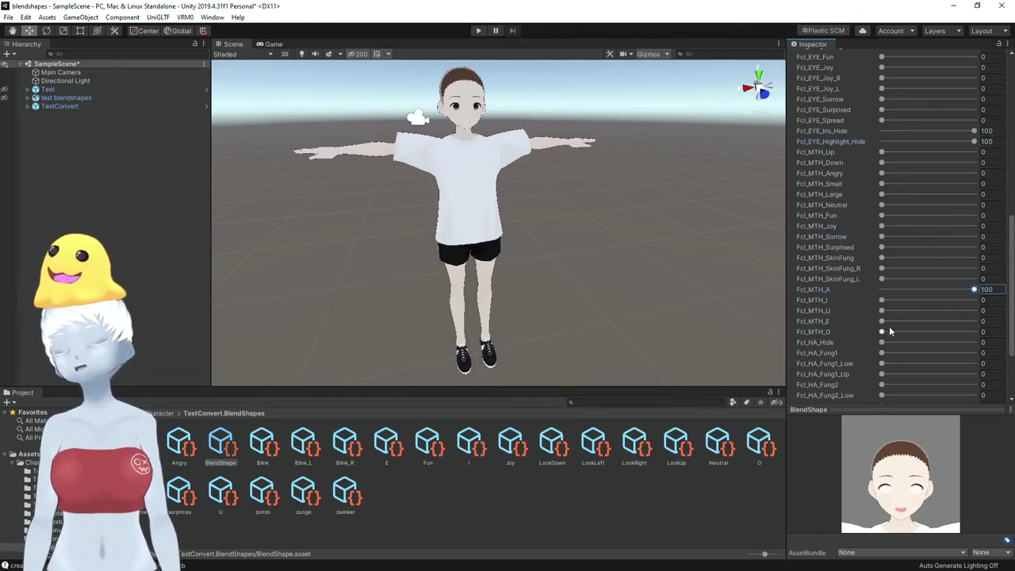
left_click_drag(960, 339, 918, 340)
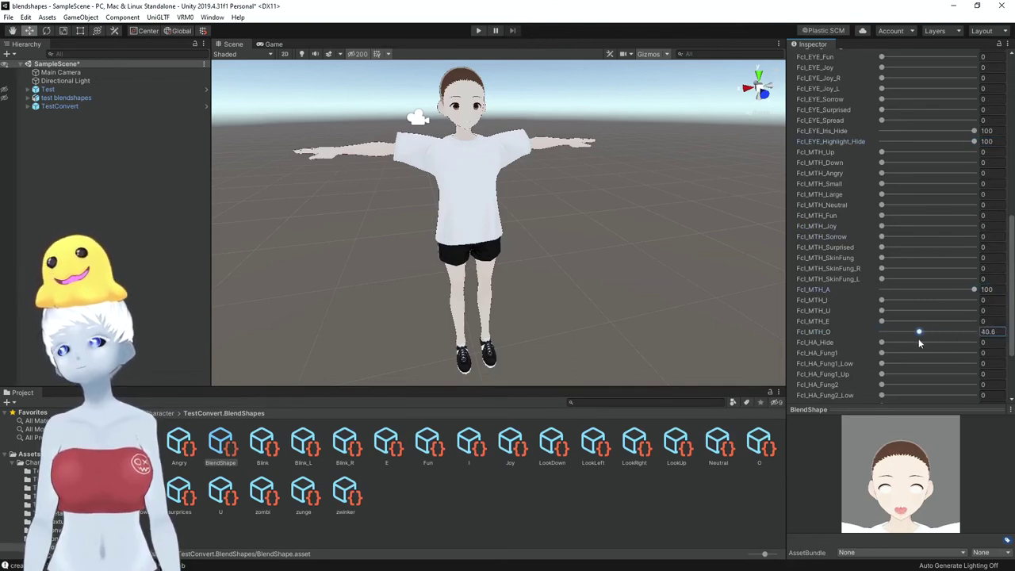
scroll(886, 289, "down", 3)
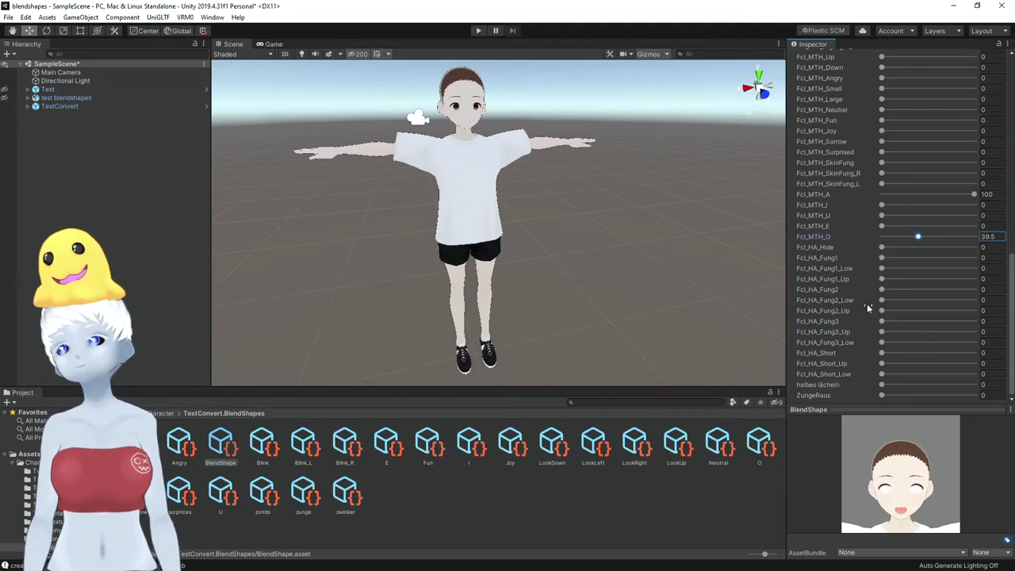
scroll(864, 229, "up", 10)
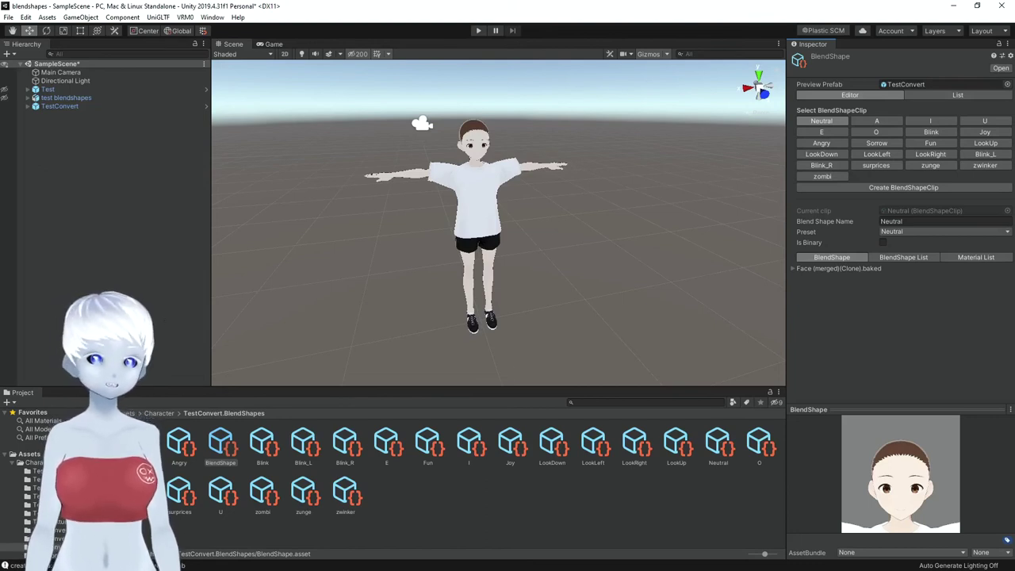
Open the VRM exporter for the TestConvert avatar and start the export
left_click(490, 192)
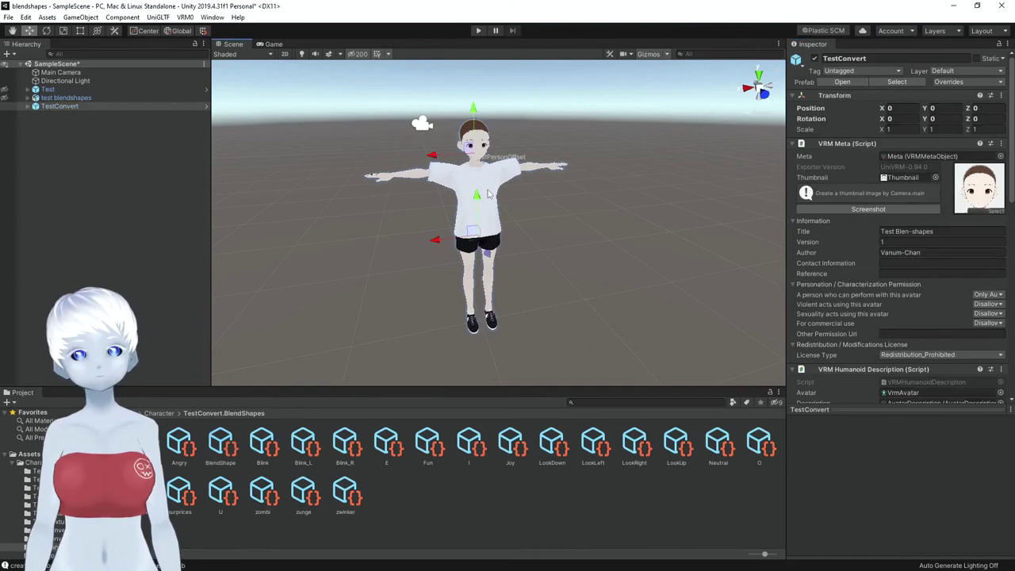
left_click(184, 18)
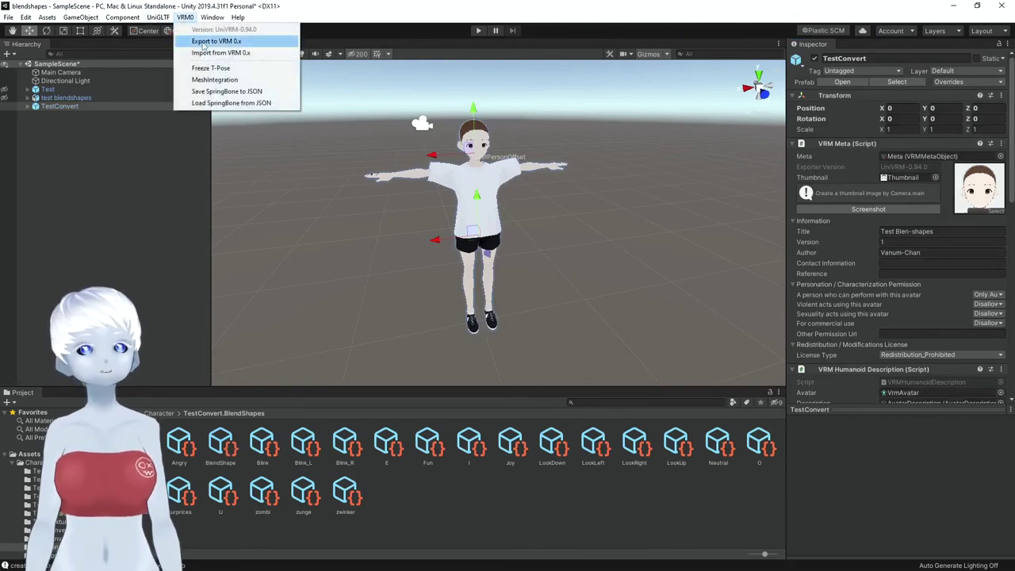
left_click(203, 40)
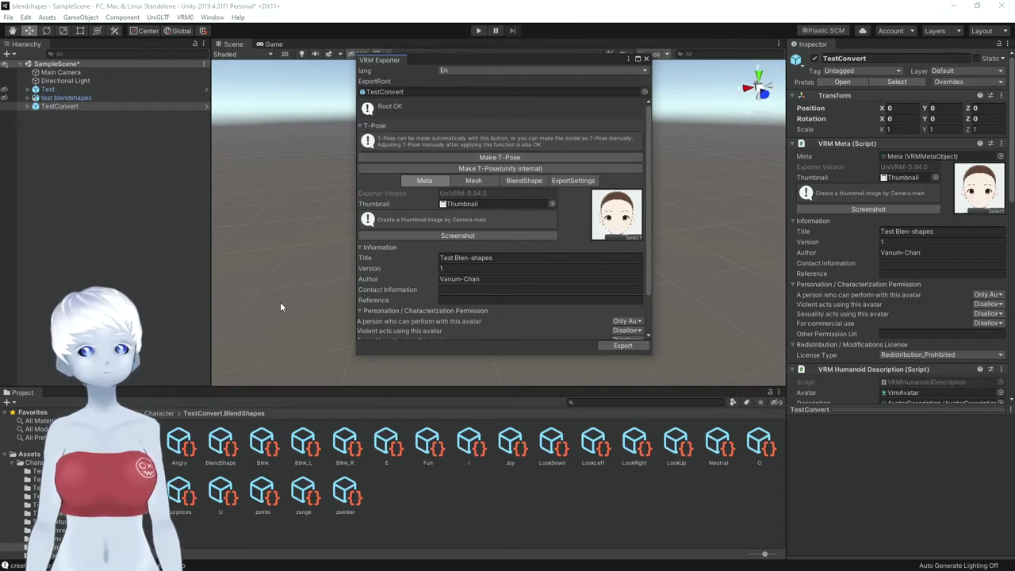
left_click(627, 347)
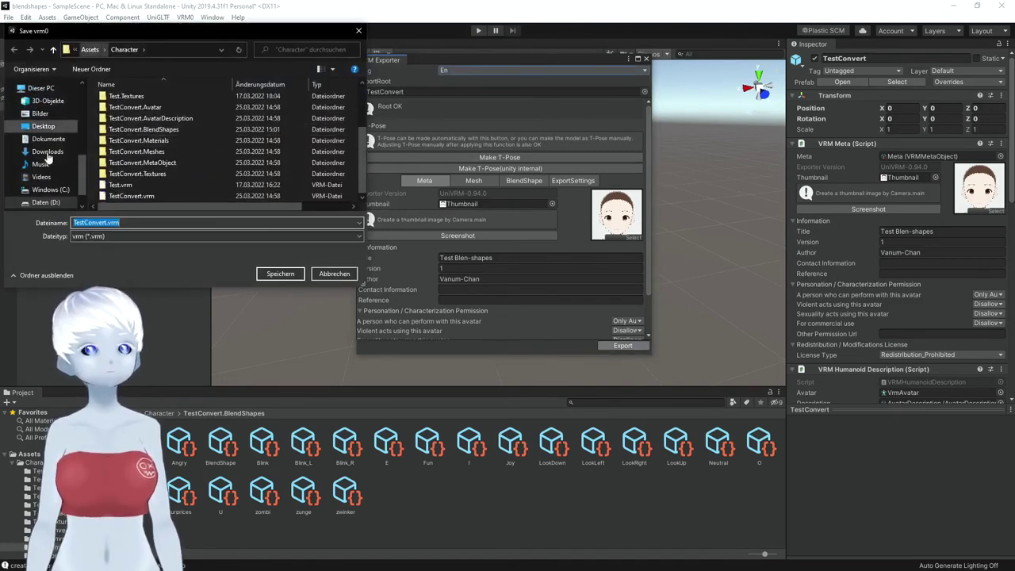
Save it as Test.vrm in the Virtuelle Charakter folder on D:, replacing the existing file
left_click(49, 190)
left_click(48, 203)
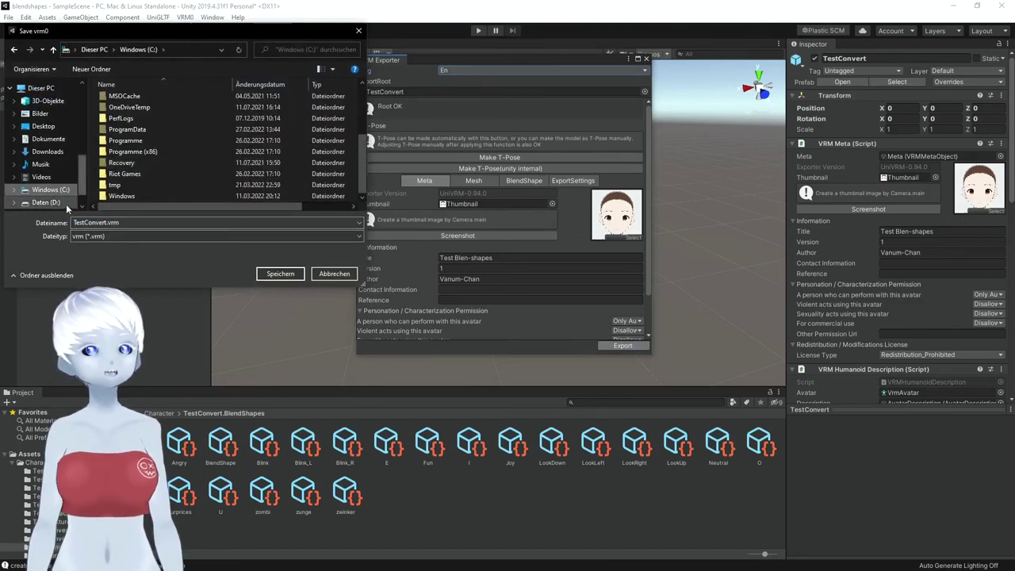
scroll(181, 159, "down", 3)
double_click(139, 184)
scroll(139, 187, "down", 3)
left_click(131, 196)
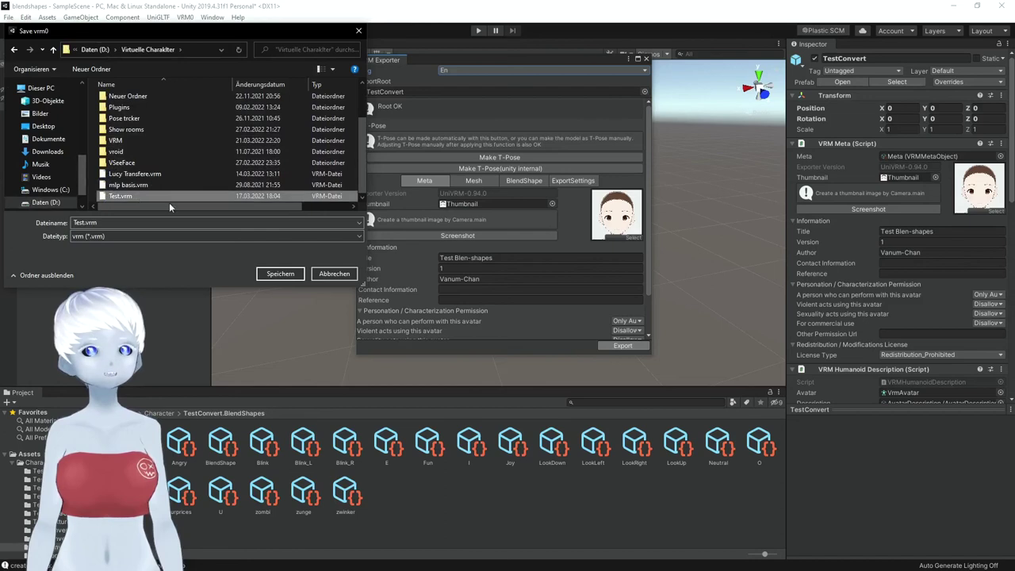
left_click(280, 273)
left_click(531, 291)
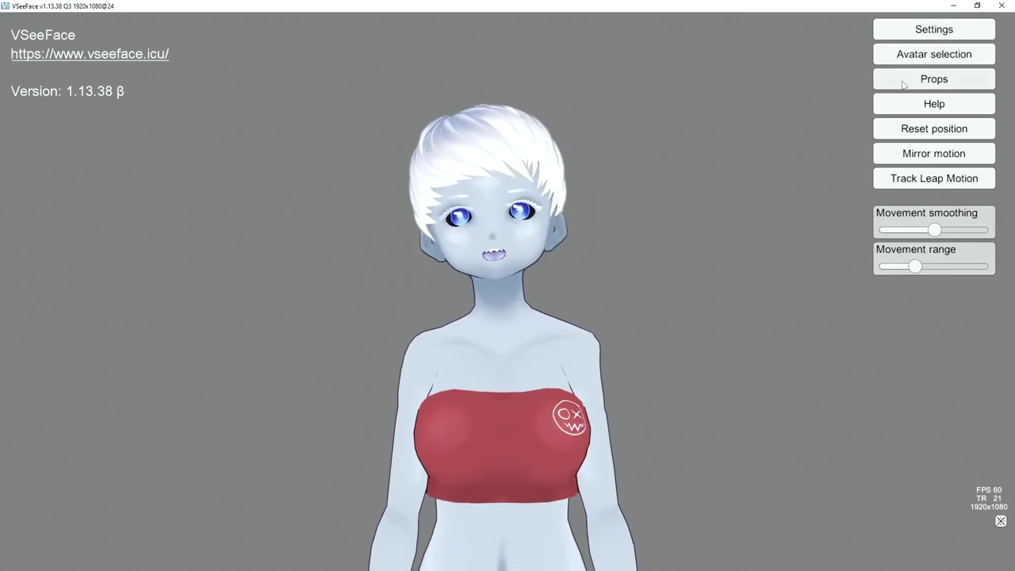
Add Test.vrm from the Virtuelle Charakter folder as an avatar and load Test Blen-shapes
left_click(936, 56)
left_click(554, 151)
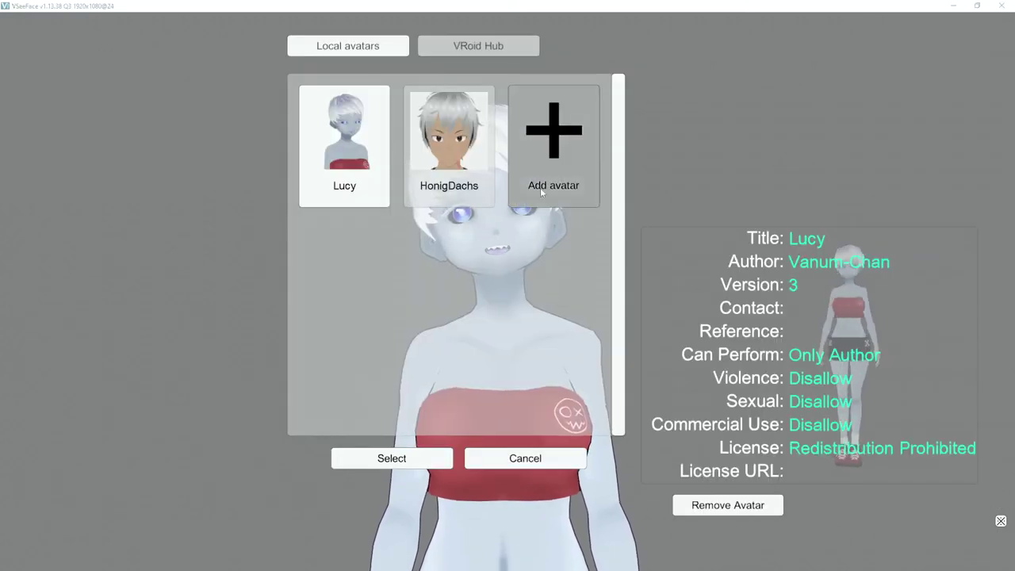
left_click(350, 73)
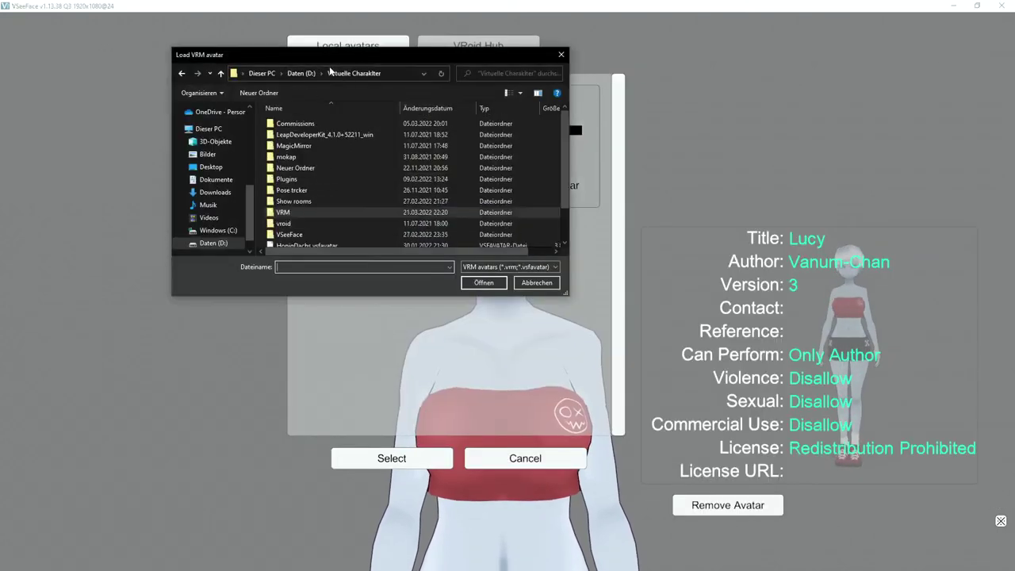
scroll(333, 213, "down", 3)
left_click(316, 241)
left_click(484, 283)
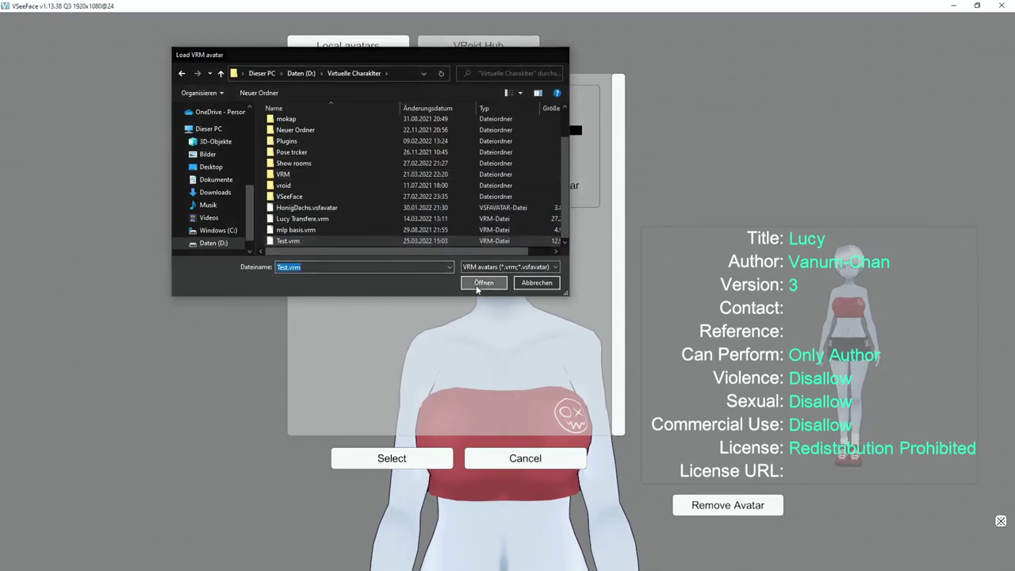
left_click(568, 169)
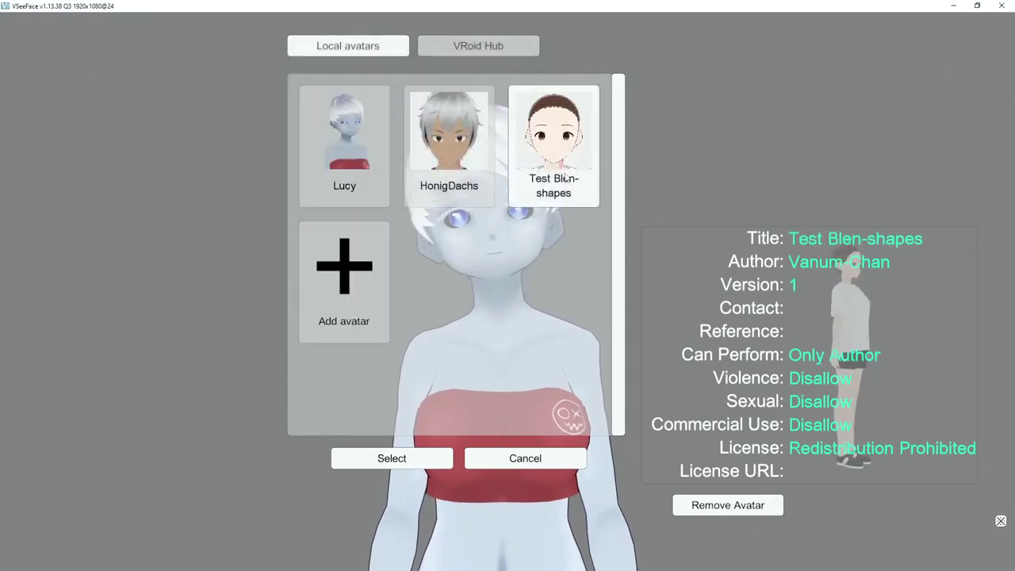
left_click(417, 462)
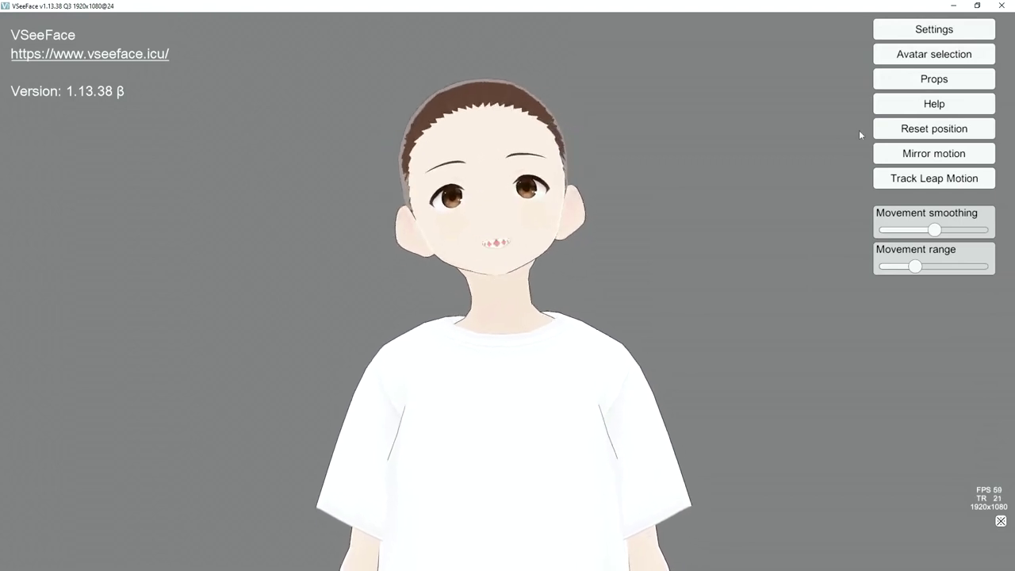
In the expression settings, assign hotkey 1 to the Zombi expression
left_click(904, 29)
left_click(655, 32)
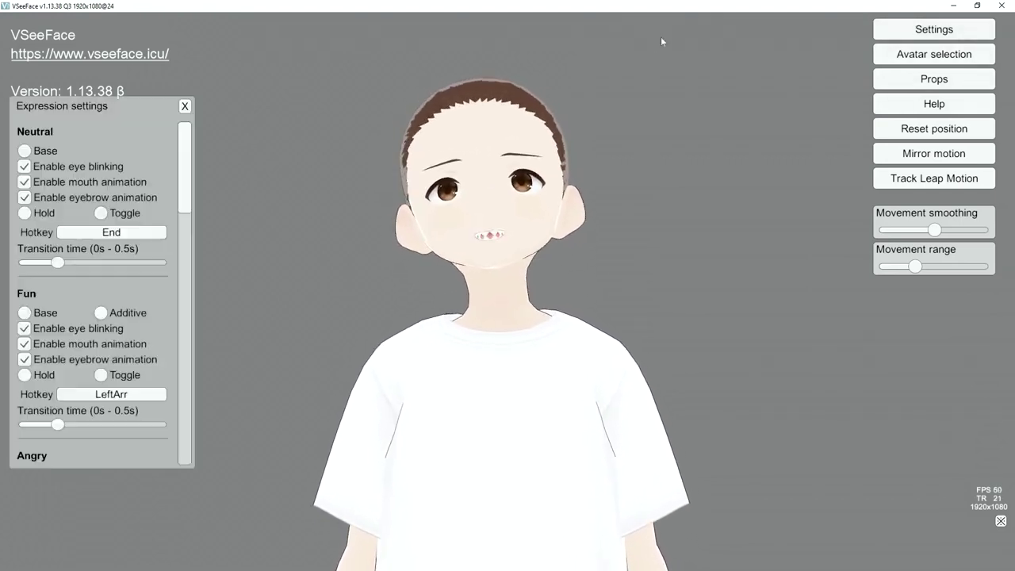
left_click_drag(185, 167, 165, 519)
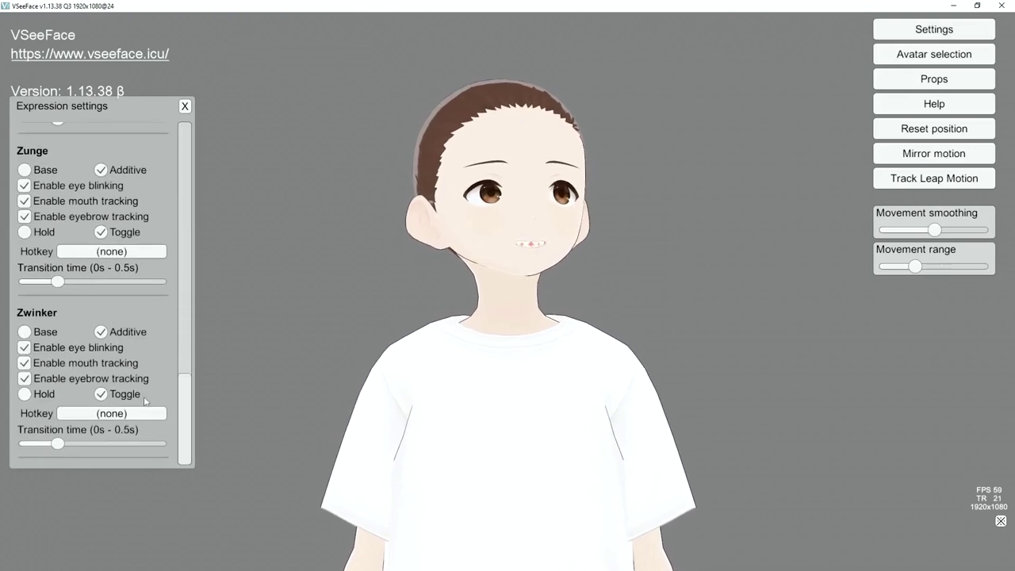
scroll(135, 246, "up", 1)
scroll(135, 246, "up", 2)
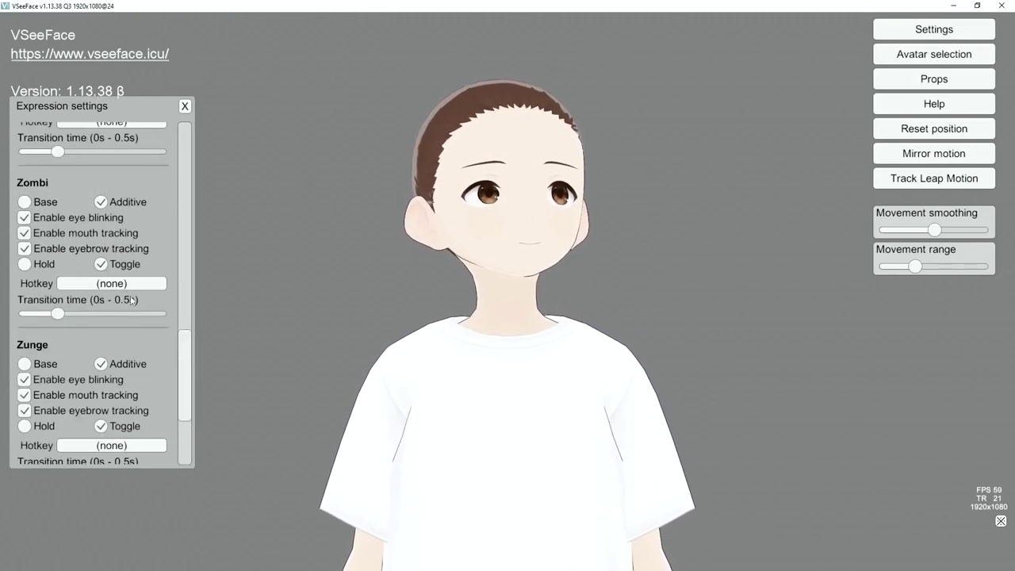
left_click(129, 284)
key("1")
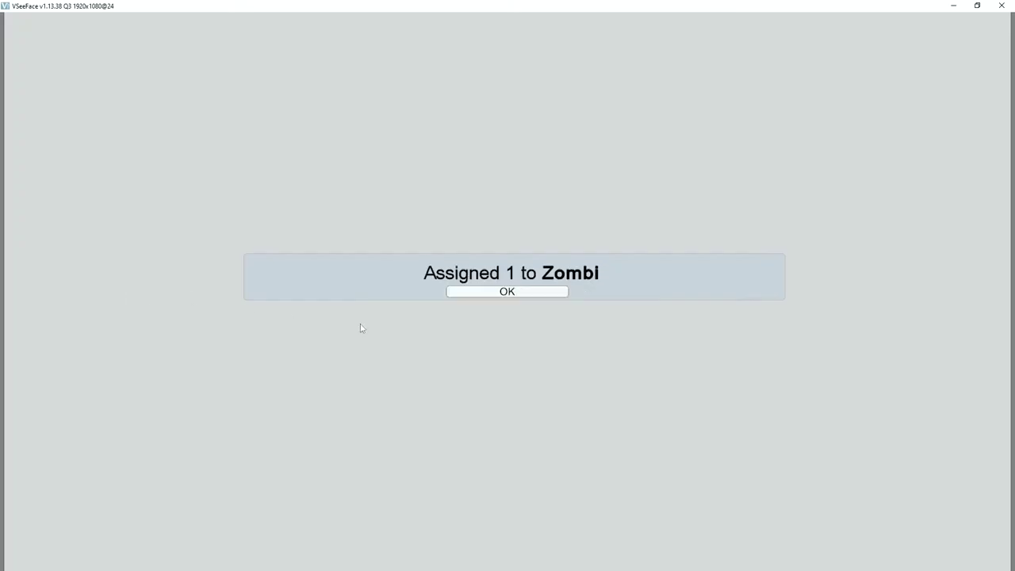
left_click(552, 293)
Assign hotkey 2 to Zunge and hotkey 3 to Zwinker
left_click(153, 453)
key("2")
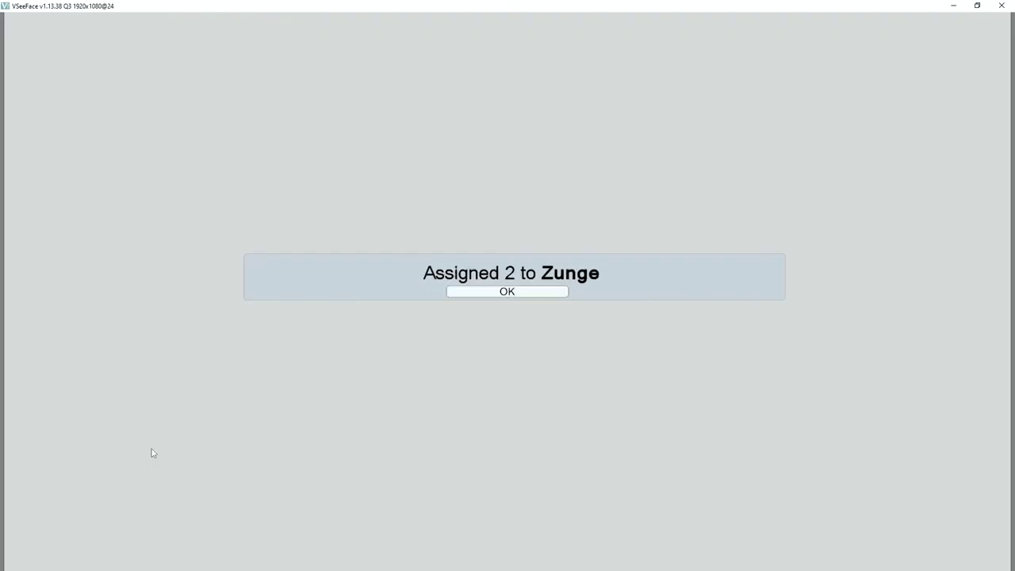
left_click(453, 292)
scroll(115, 403, "down", 3)
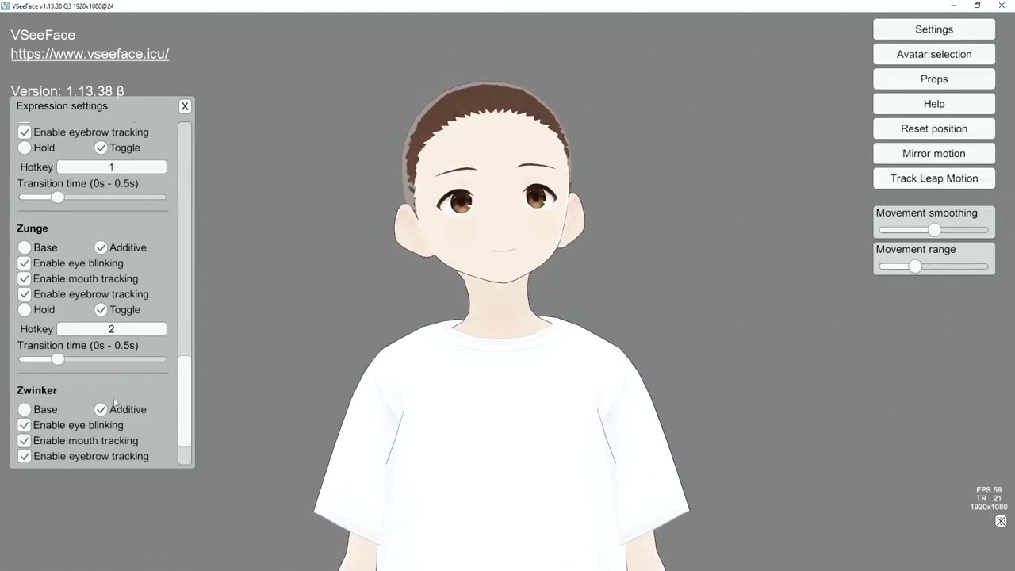
scroll(108, 428, "down", 2)
left_click(109, 416)
key("3")
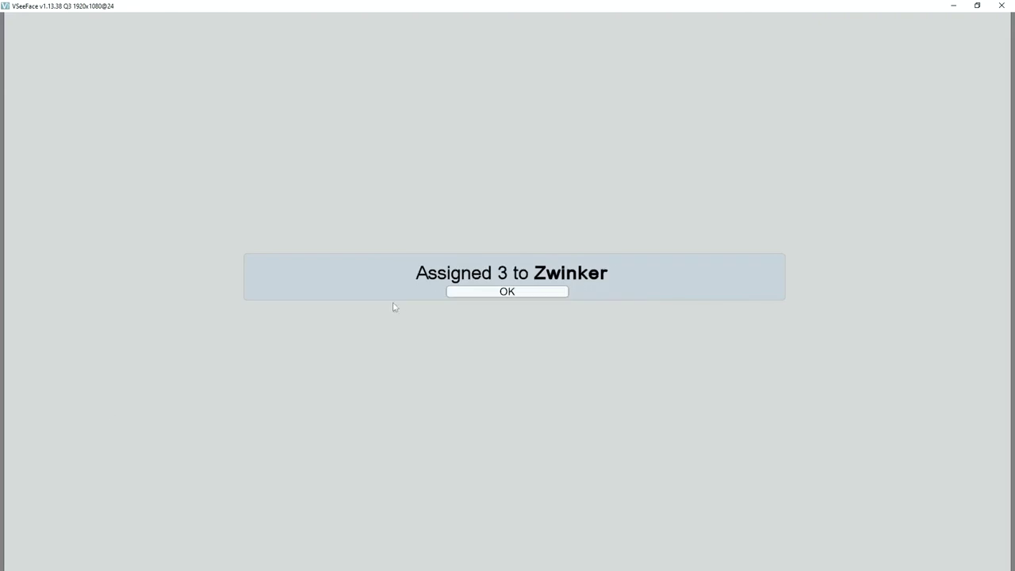
left_click(509, 292)
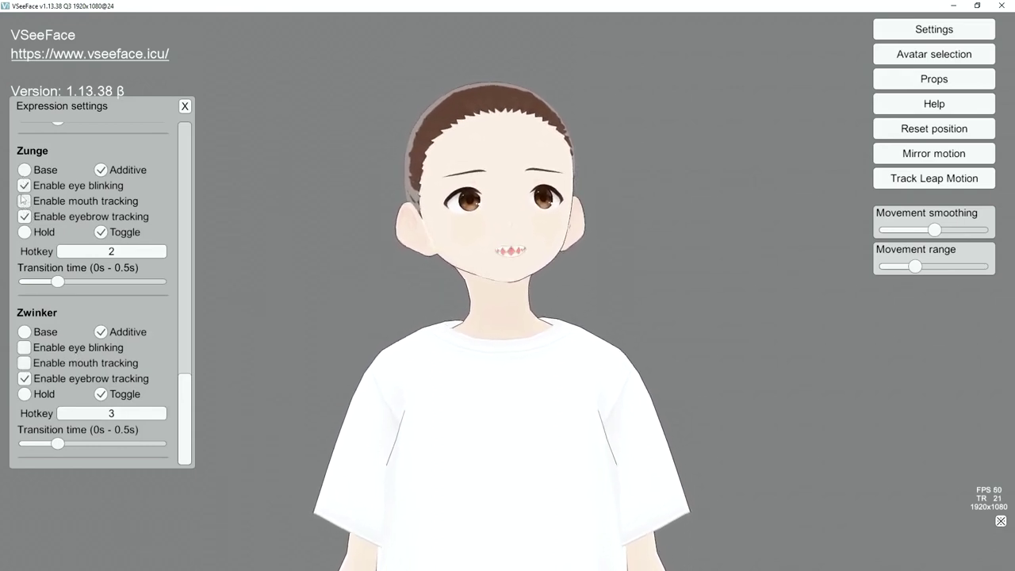
Mark the Zunge and Zwinker expressions as Base expressions
scroll(23, 201, "up", 2)
scroll(39, 202, "up", 3)
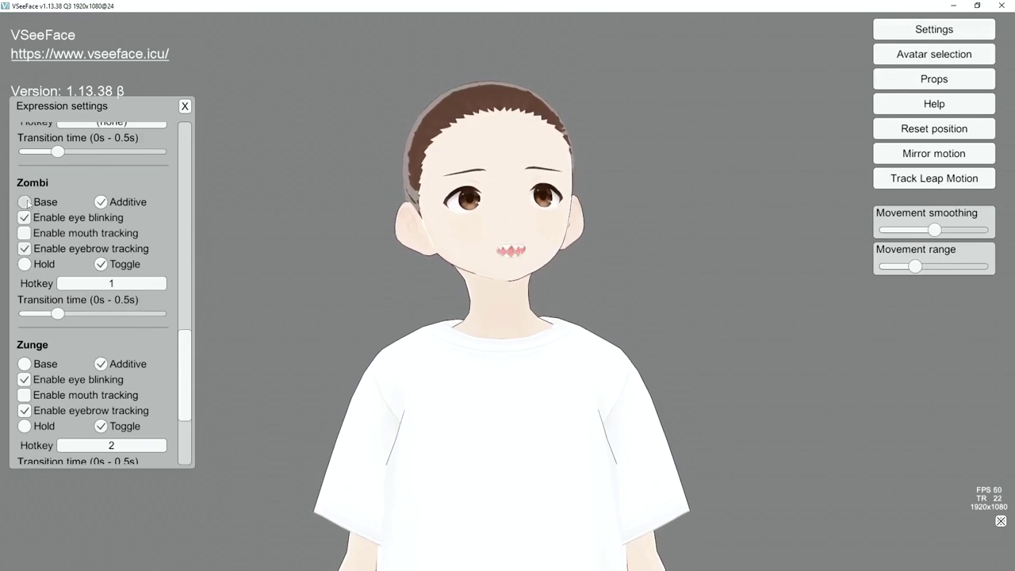
left_click(25, 363)
scroll(53, 367, "down", 2)
left_click(26, 449)
scroll(73, 365, "down", 1)
scroll(73, 365, "down", 1)
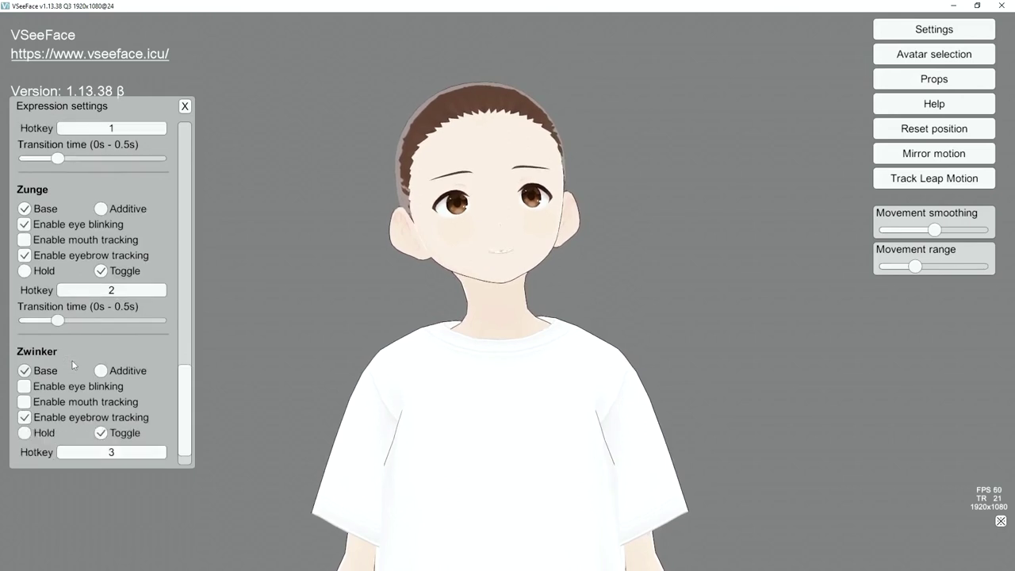
scroll(73, 365, "down", 1)
Test the tongue-out expression with hotkey 2 and the wink with hotkey 3
key("2")
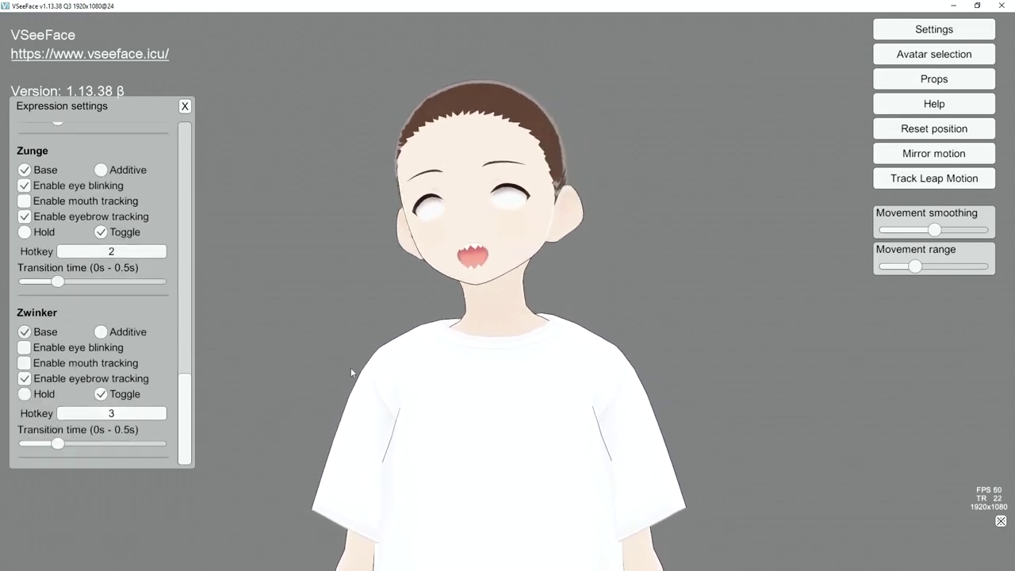
key("2")
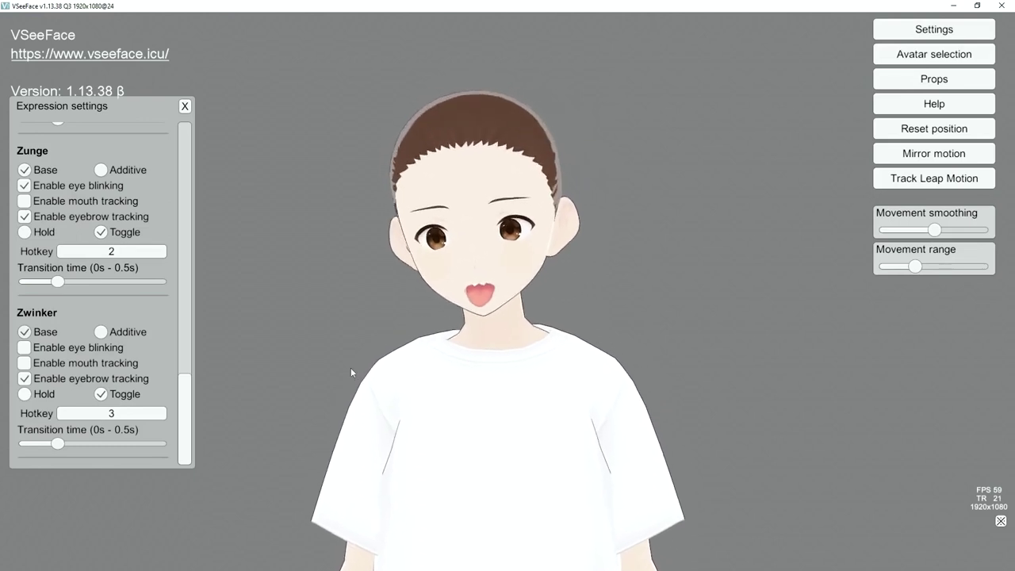
key("3")
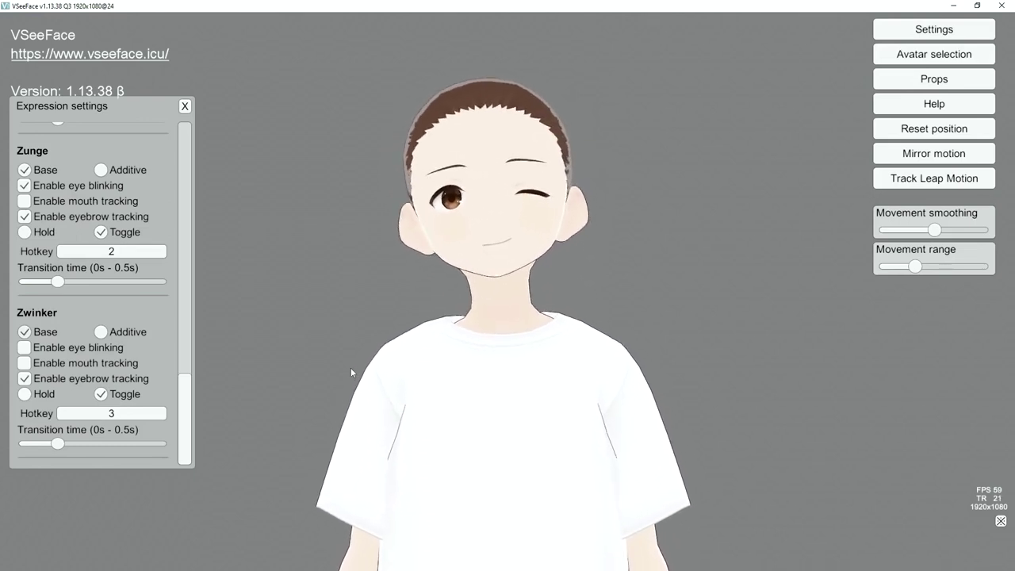
key("3")
key("3")
key("3")
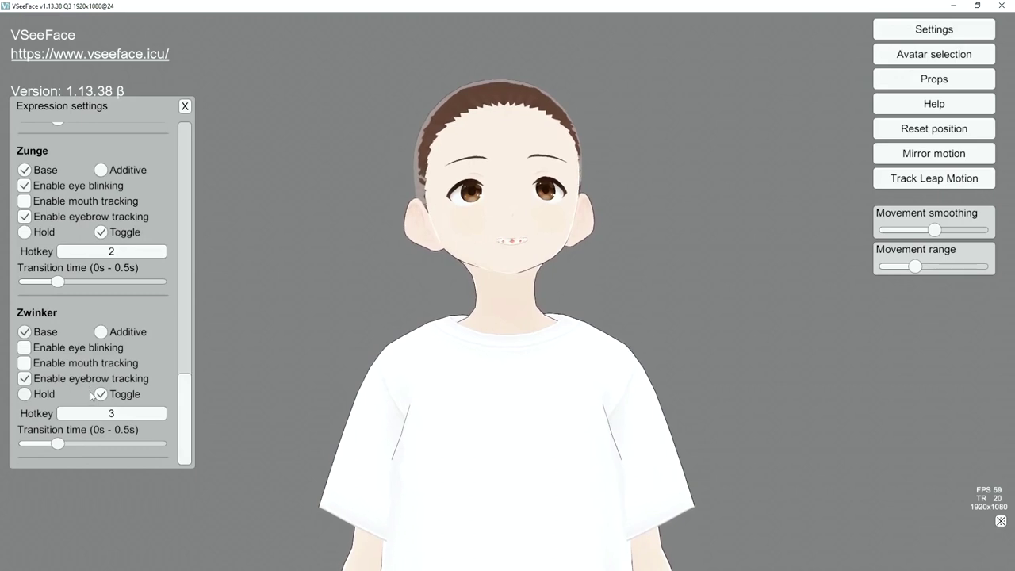
key("3")
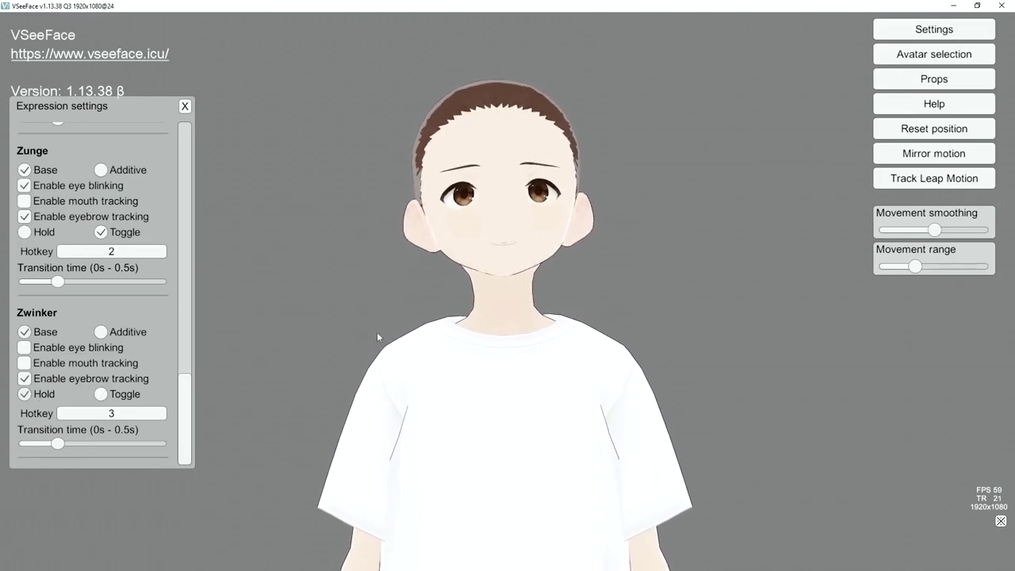
key("3")
key("3")
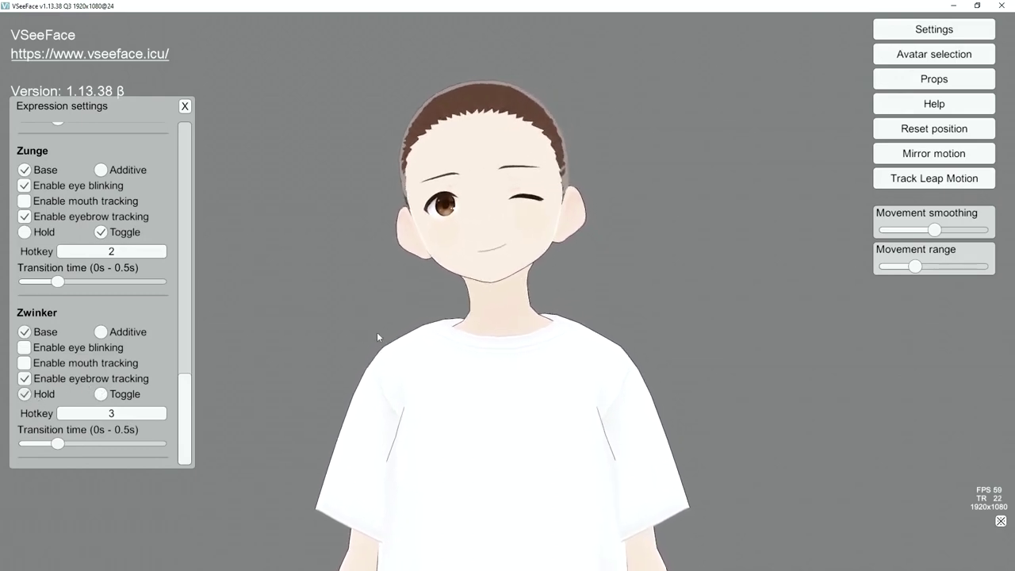
Trigger tongue-out again, then the white-eyed zombie expression with hotkey 1
key("2")
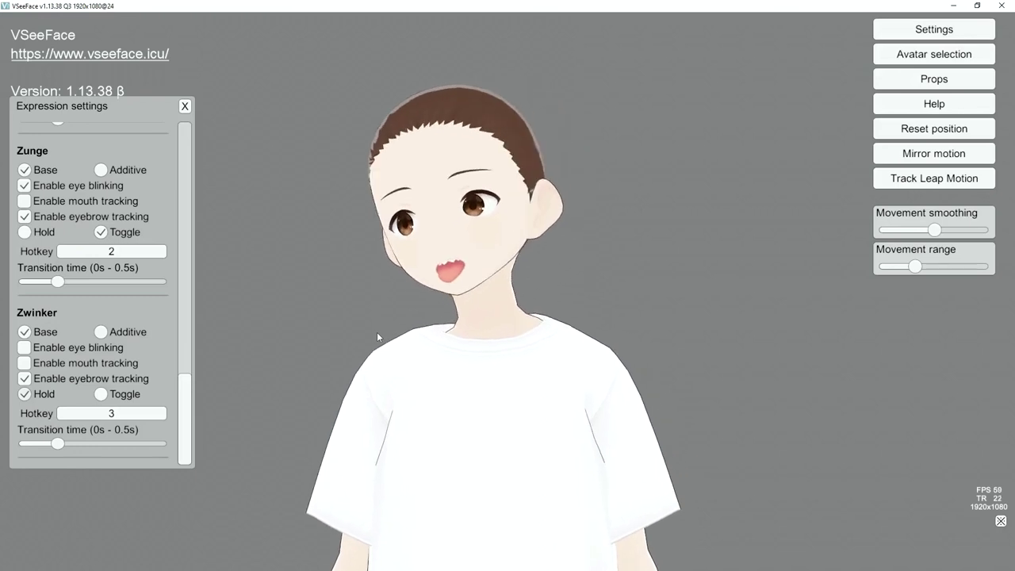
key("2")
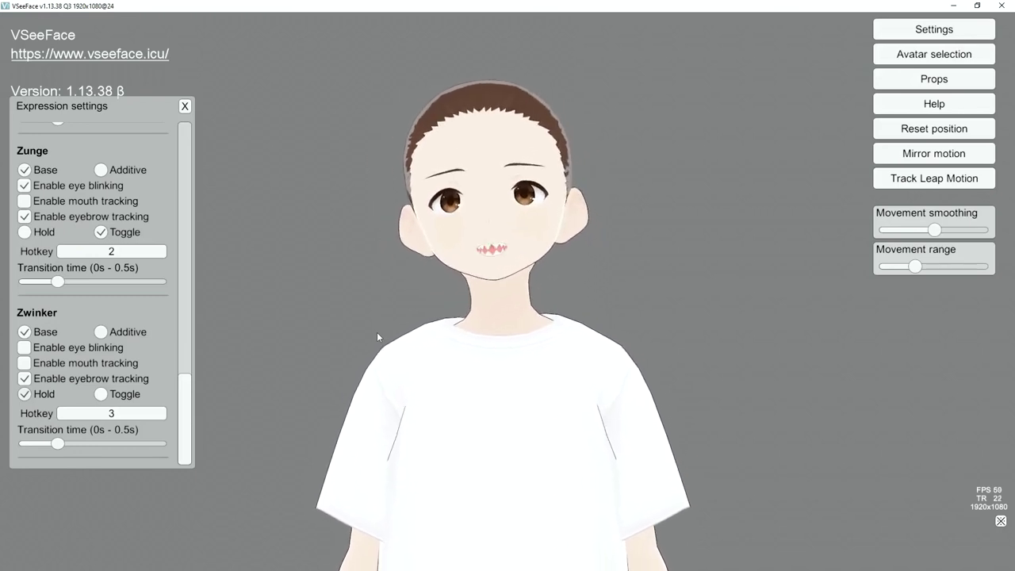
key("1")
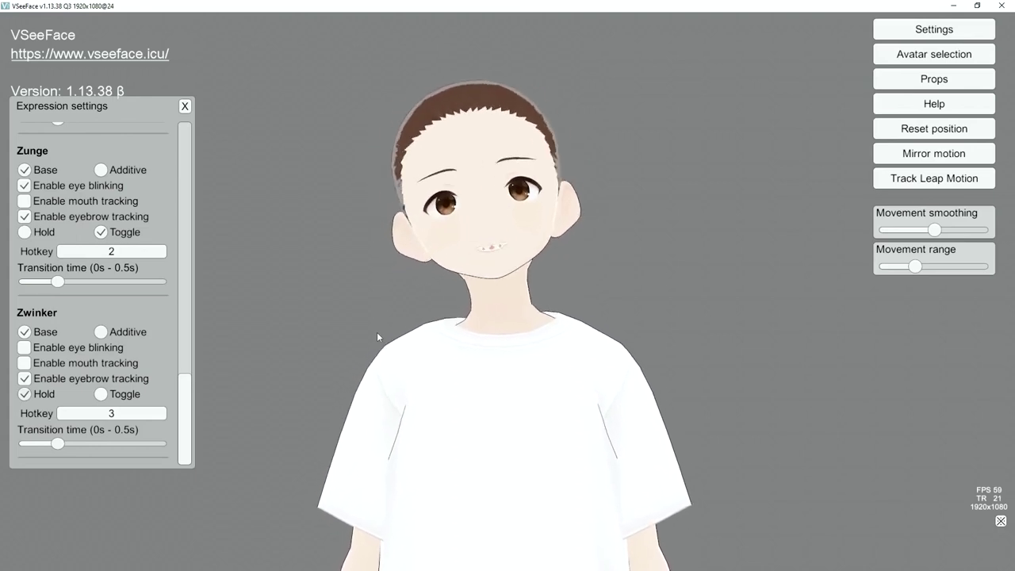
key("1")
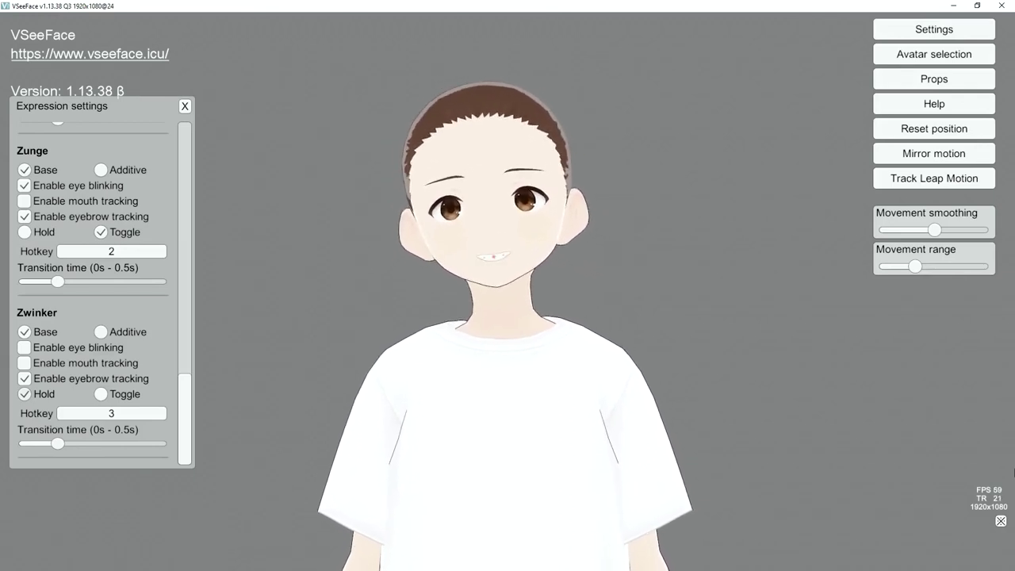
key("3")
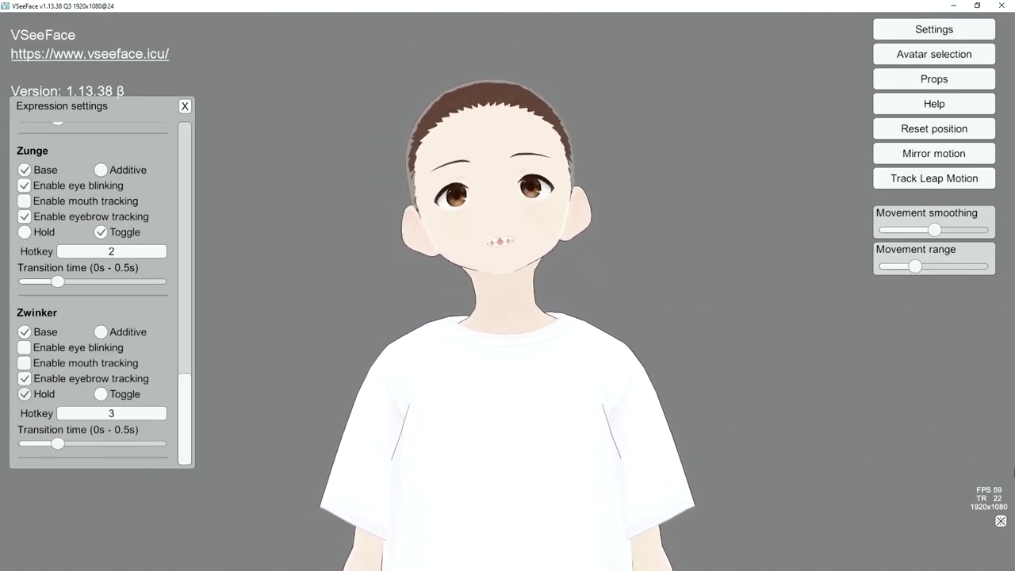